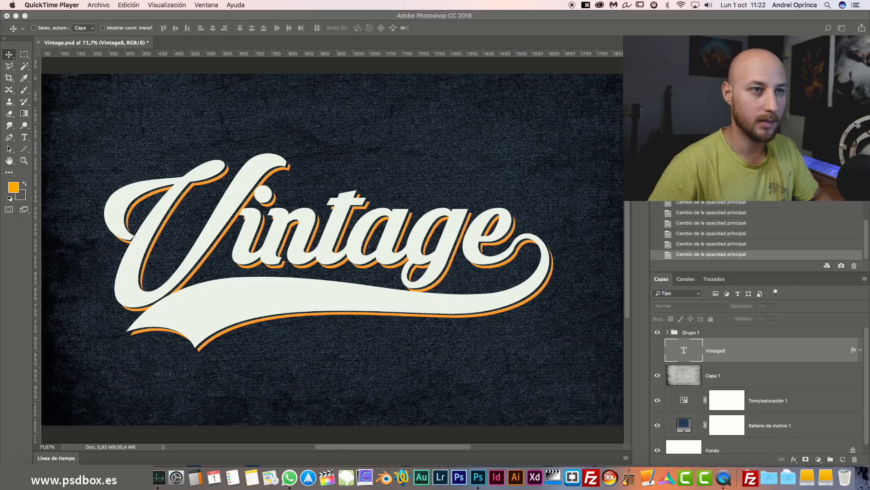
# Bring Photoshop forward, nudge the view of the Vintage artwork, and close Vintage.psd with Cmd+W.
pyautogui.click(333, 251)
pyautogui.hscroll(-1, 333, 252)
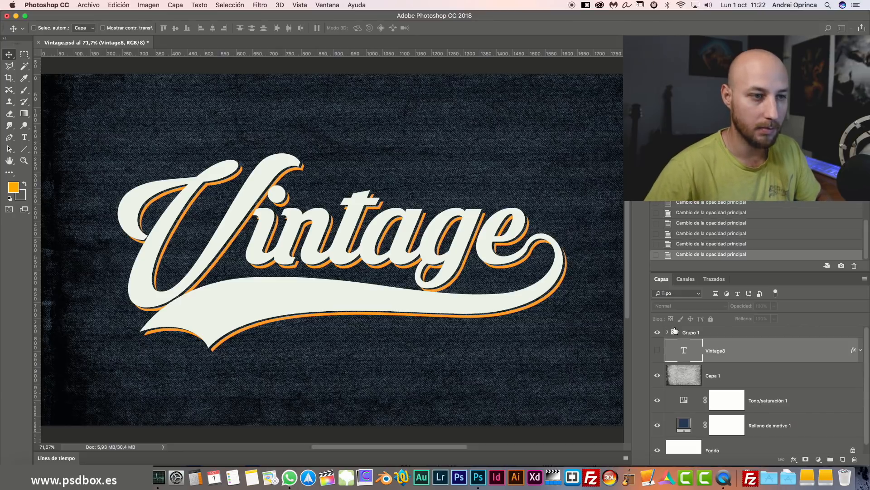
pyautogui.moveTo(550, 286); pyautogui.dragTo(536, 279)
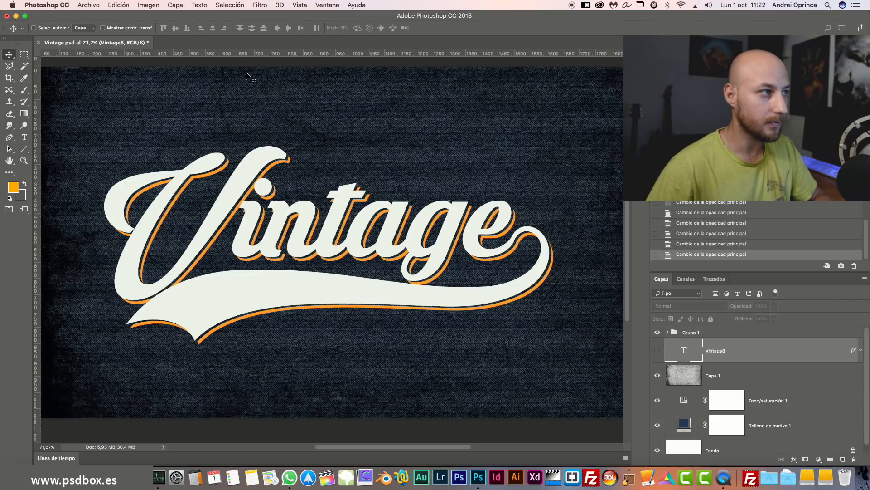
pyautogui.press('super')
pyautogui.press('super+w')
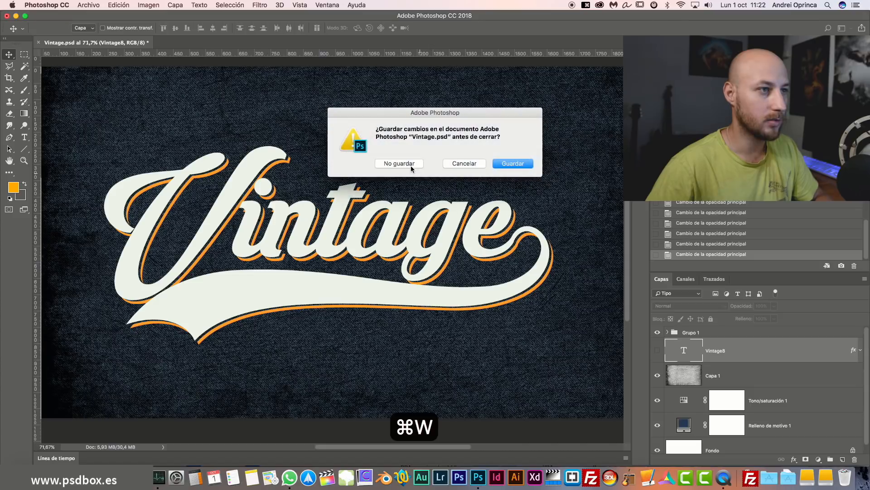
# Discard changes to Vintage.psd and create a new white 1920 × 1080 pixel document.
pyautogui.click(394, 164)
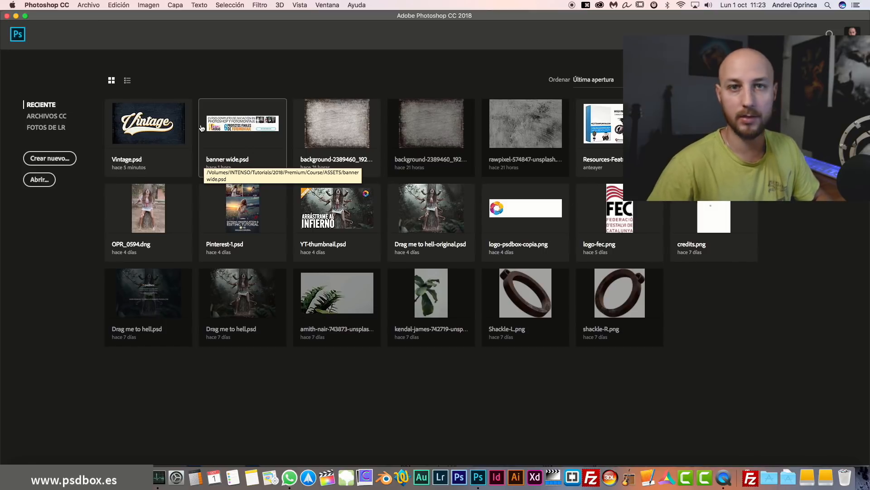
pyautogui.click(50, 159)
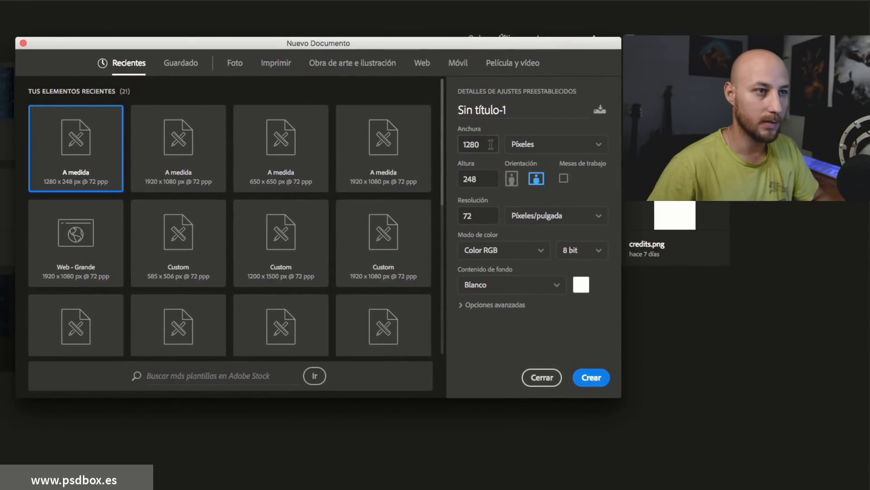
pyautogui.moveTo(532, 149); pyautogui.dragTo(492, 144)
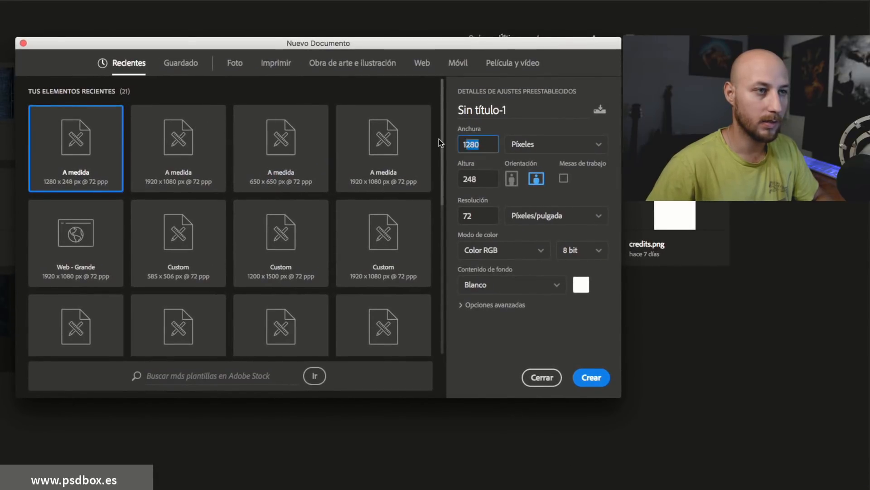
pyautogui.write('1920')
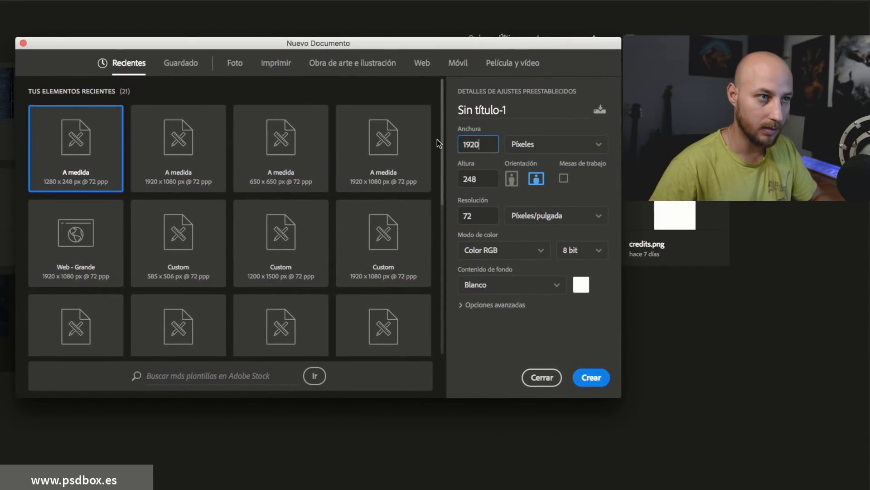
pyautogui.press('Tab')
pyautogui.write('180')
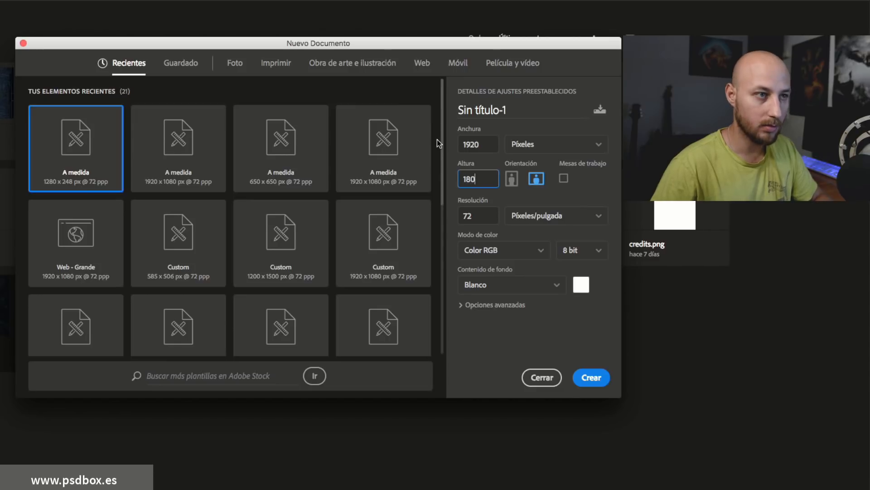
pyautogui.press('BackSpace')
pyautogui.press('BackSpace')
pyautogui.press('BackSpace')
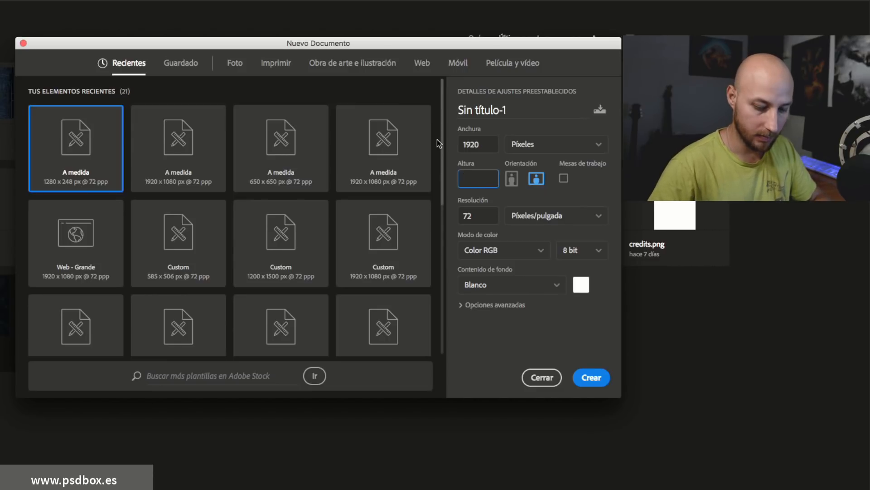
pyautogui.write('1080')
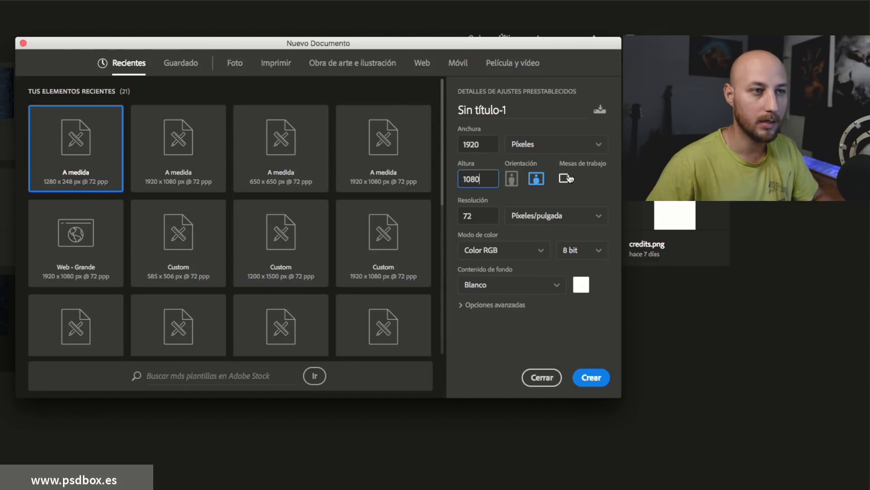
pyautogui.click(597, 150)
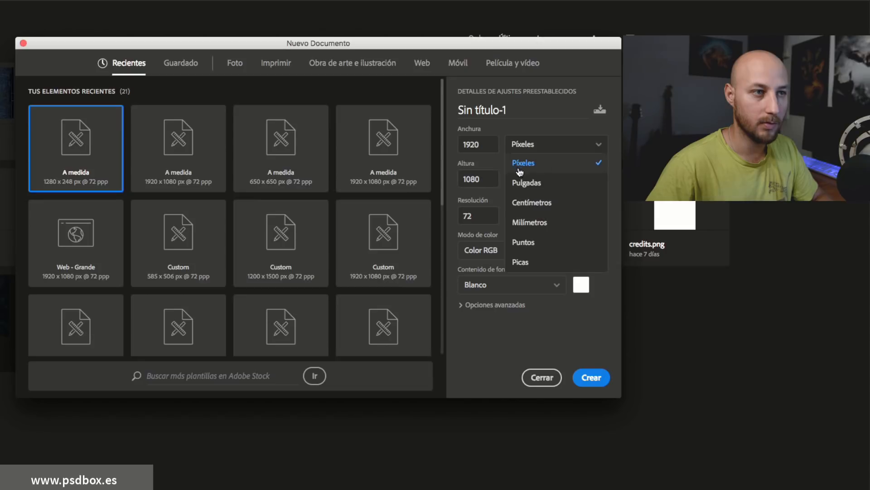
pyautogui.click(547, 163)
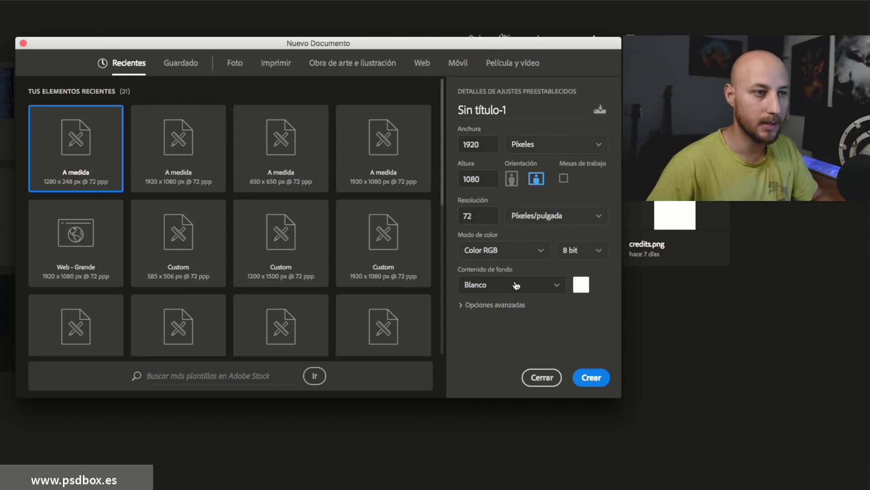
pyautogui.click(591, 378)
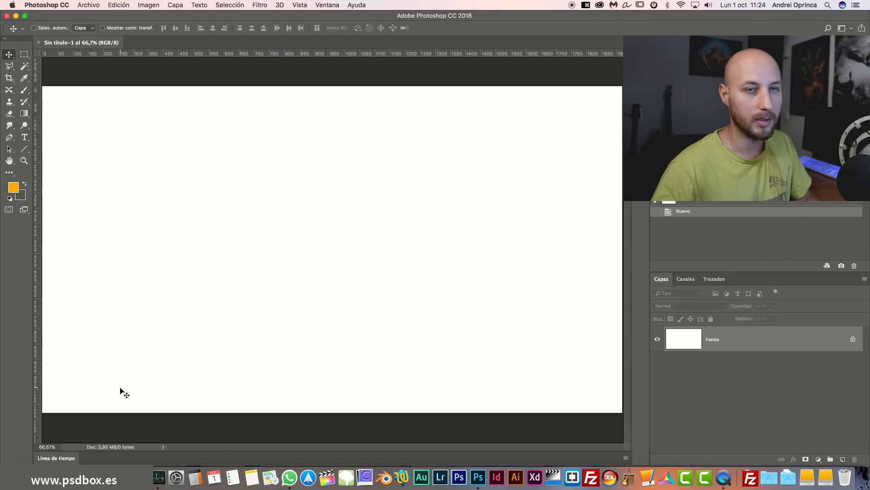
# Switch to Finder to show the Estilos de texto folder with textura.jpg and Vintage.psd.
pyautogui.click(28, 477)
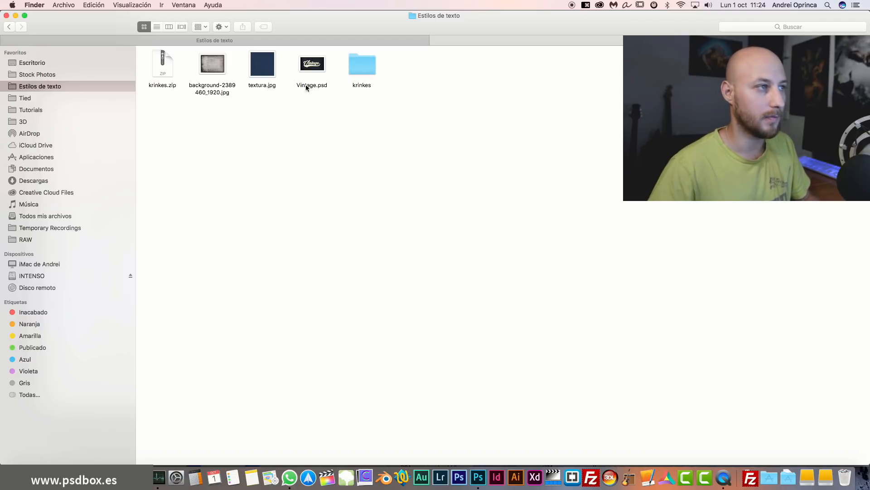
pyautogui.click(263, 71)
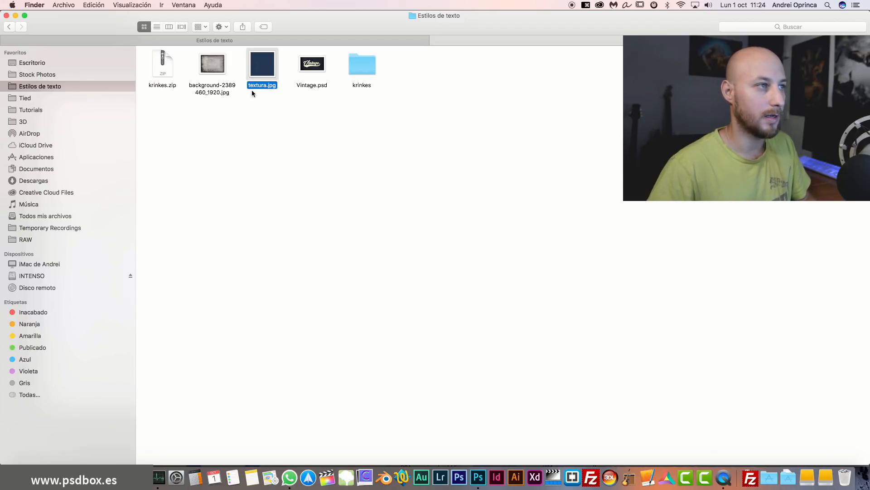
pyautogui.press('space')
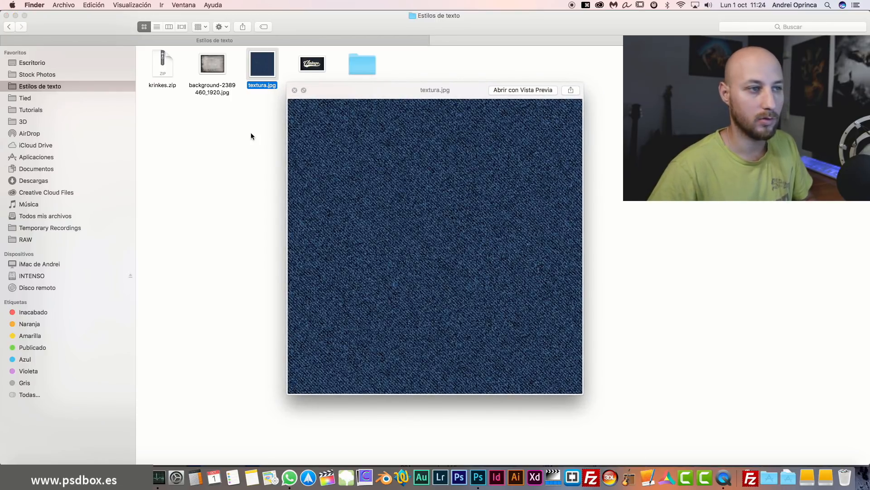
pyautogui.press('Left')
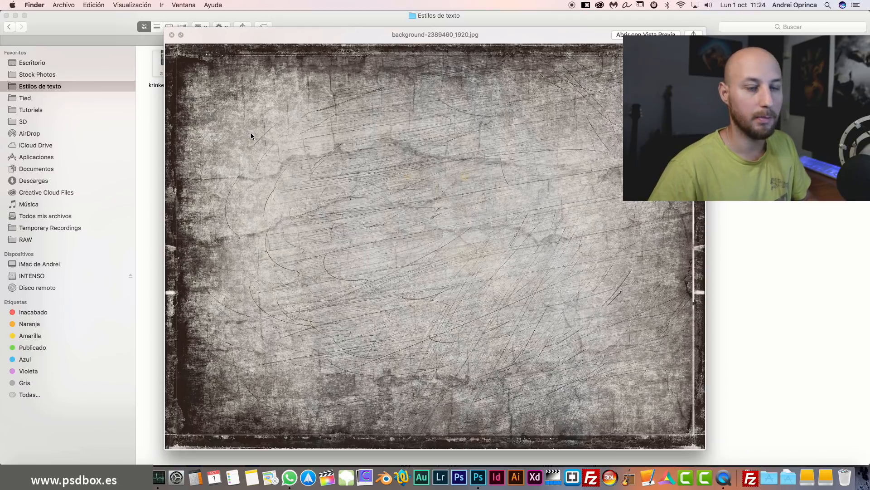
pyautogui.press('space')
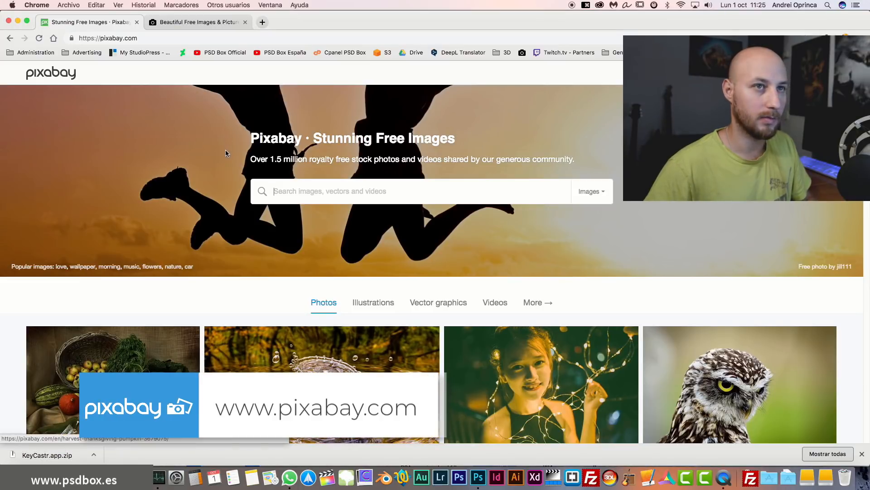
# Browse denim texture photos on Unsplash in Chrome, hiding the bookmarks bar.
pyautogui.scroll(-2, 224, 153)
pyautogui.scroll(-3, 224, 154)
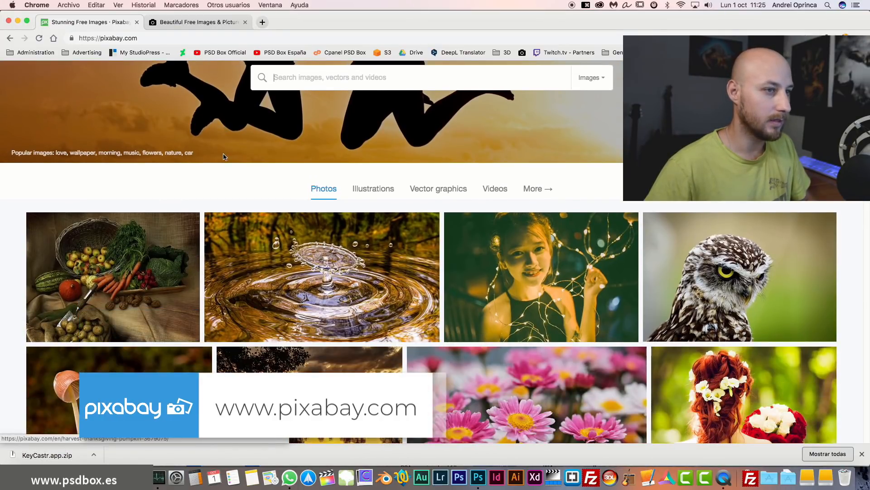
pyautogui.scroll(3, 224, 157)
pyautogui.scroll(-12, 317, 172)
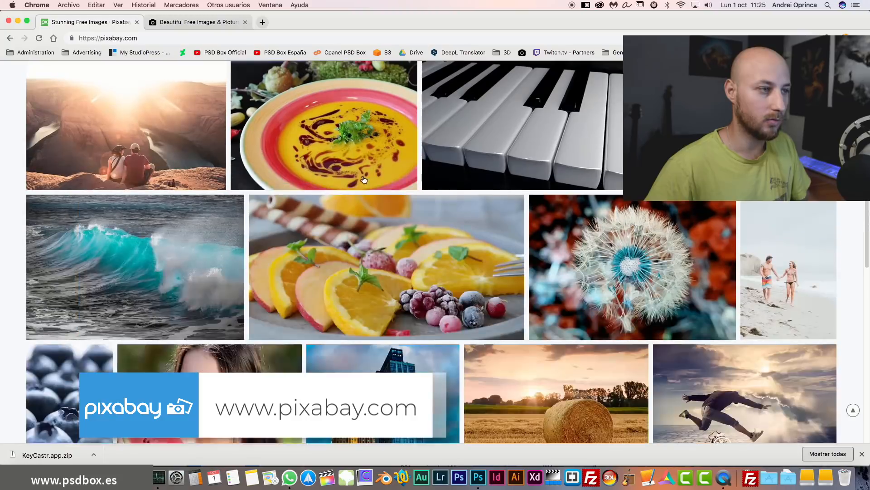
pyautogui.scroll(-8, 363, 178)
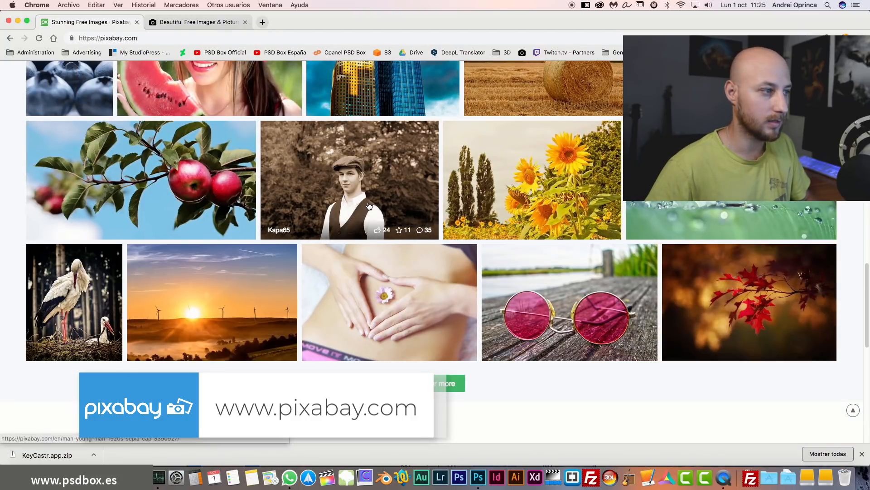
pyautogui.press('shift+super+b')
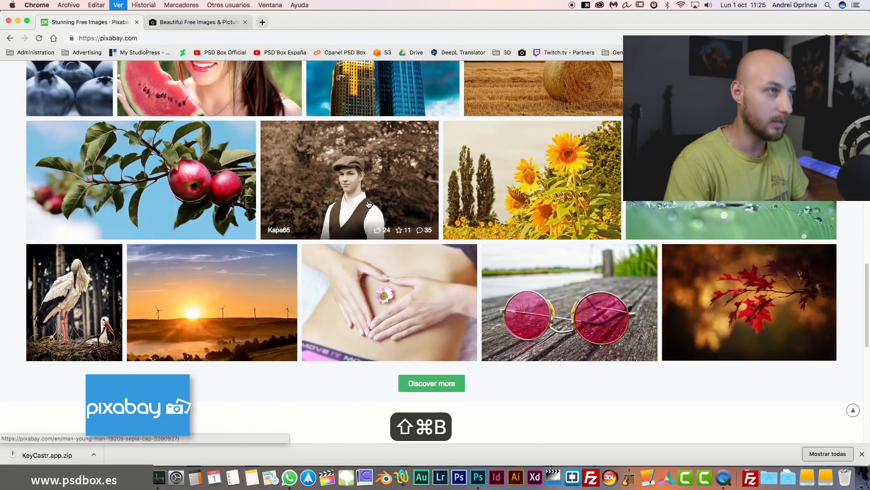
pyautogui.scroll(15, 410, 150)
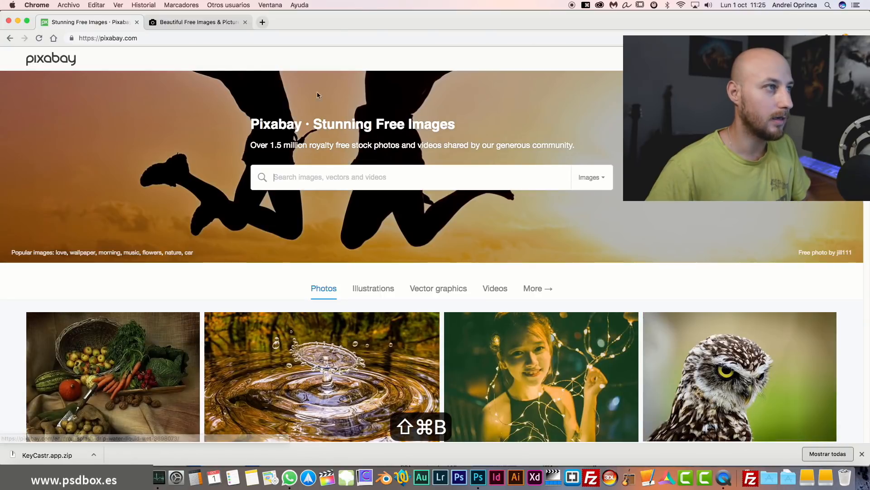
pyautogui.click(198, 26)
pyautogui.scroll(-10, 282, 143)
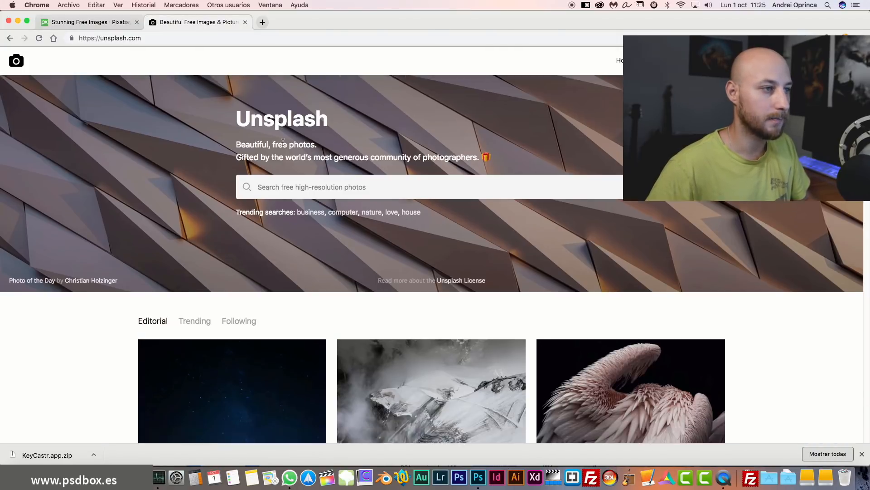
pyautogui.scroll(-4, 282, 144)
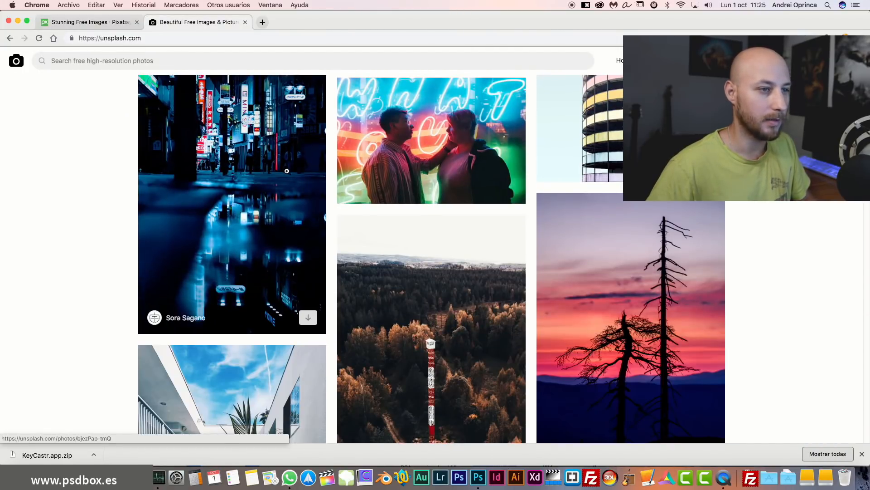
pyautogui.scroll(-6, 291, 181)
pyautogui.scroll(-8, 290, 190)
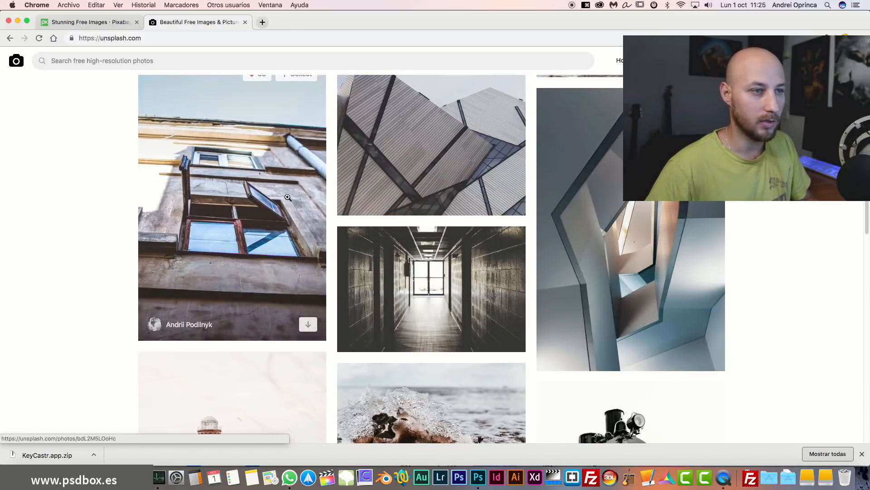
pyautogui.scroll(9, 288, 197)
pyautogui.scroll(-3, 287, 199)
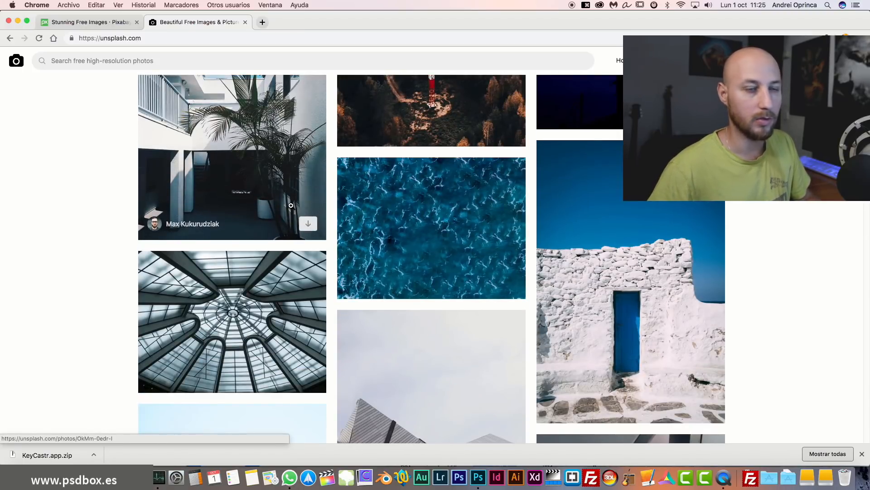
# Select textura.jpg in the Estilos de texto folder and return to Photoshop.
pyautogui.press('super+Tab')
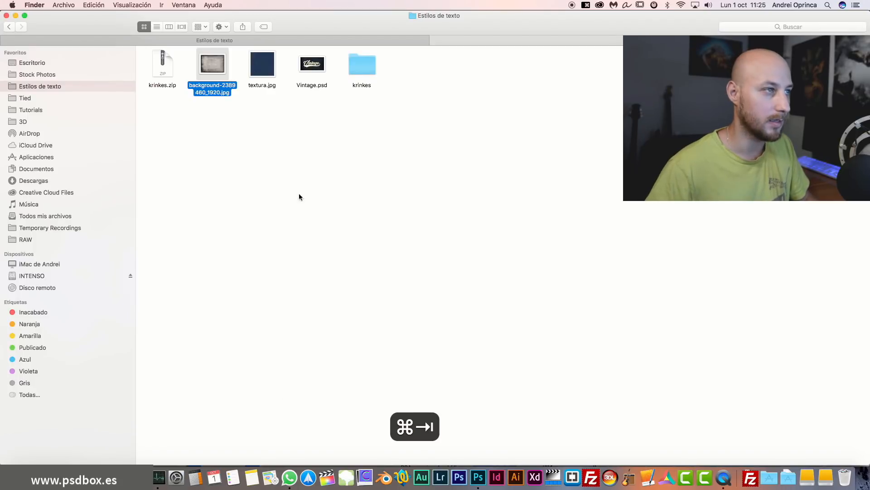
pyautogui.click(271, 70)
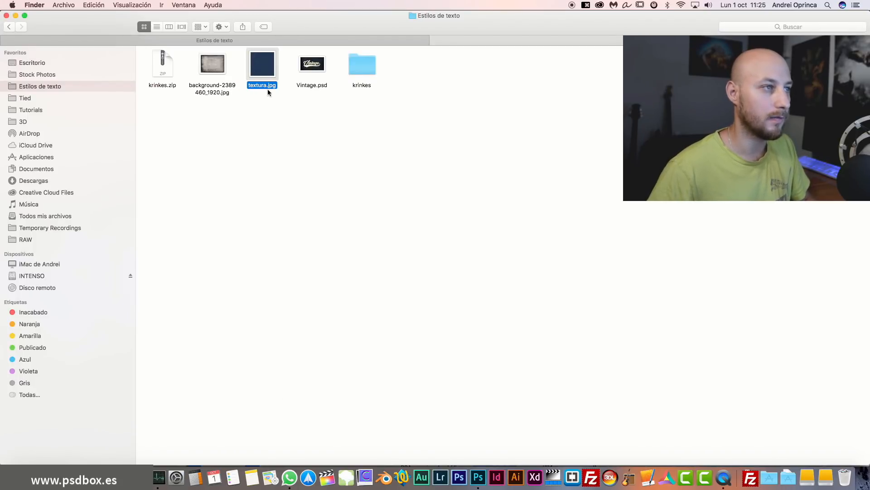
pyautogui.press('super+Tab')
pyautogui.press('super+Tab')
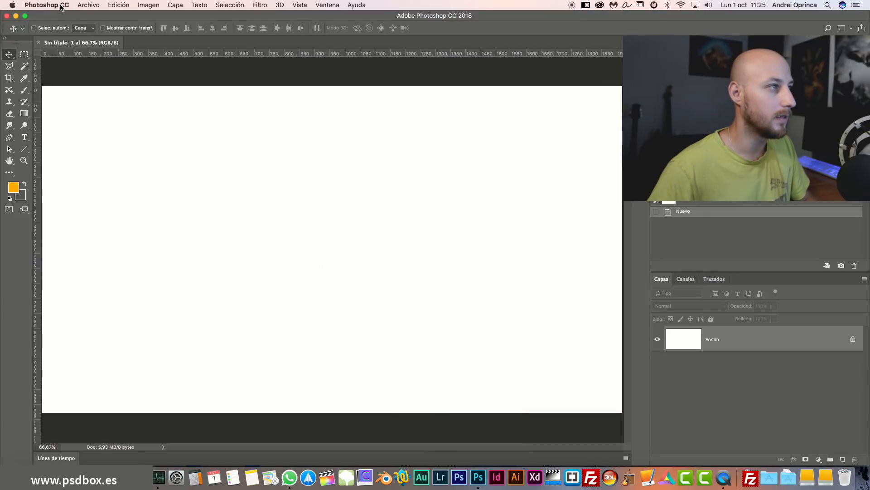
# Place textura.jpg as an embedded layer at its original size.
pyautogui.click(88, 5)
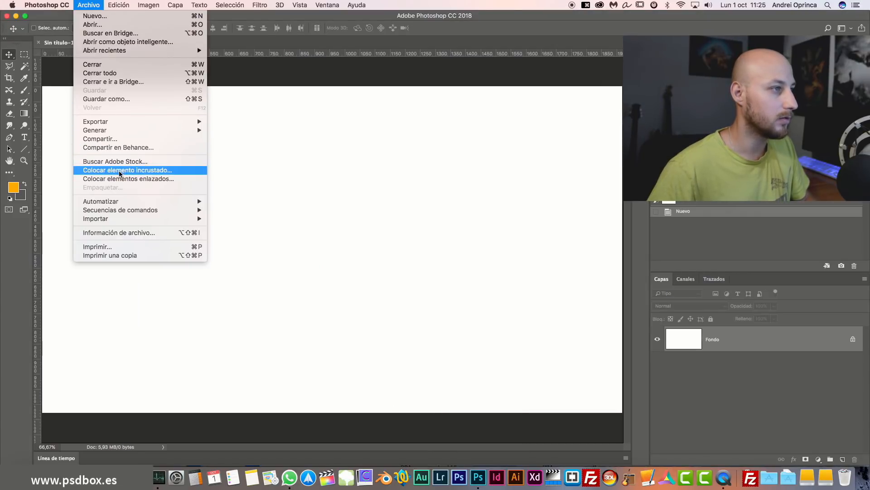
pyautogui.click(130, 170)
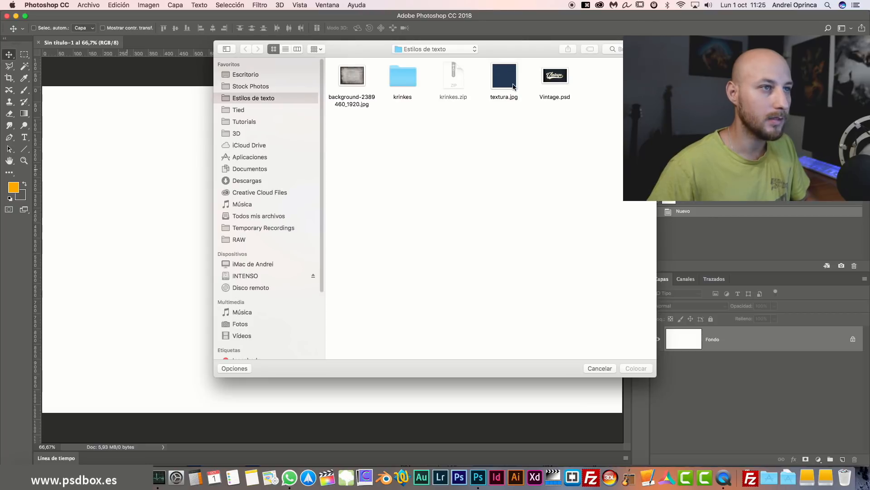
pyautogui.click(514, 86)
pyautogui.click(637, 368)
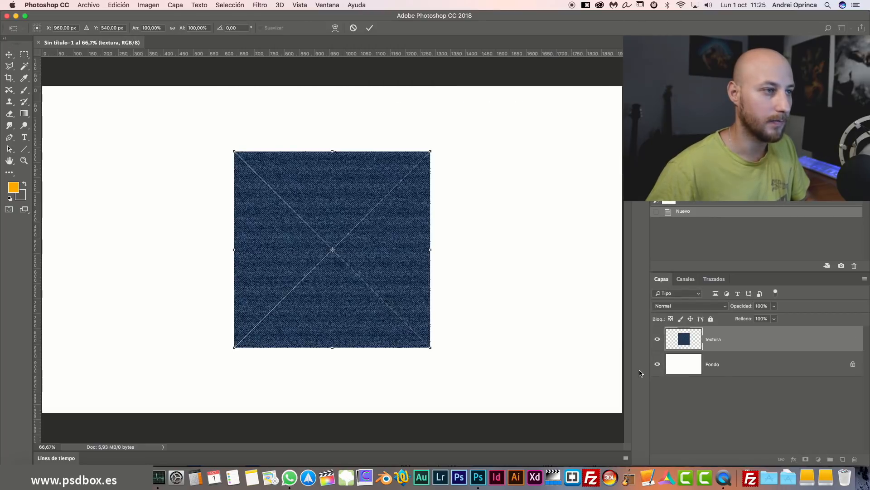
pyautogui.press('Return')
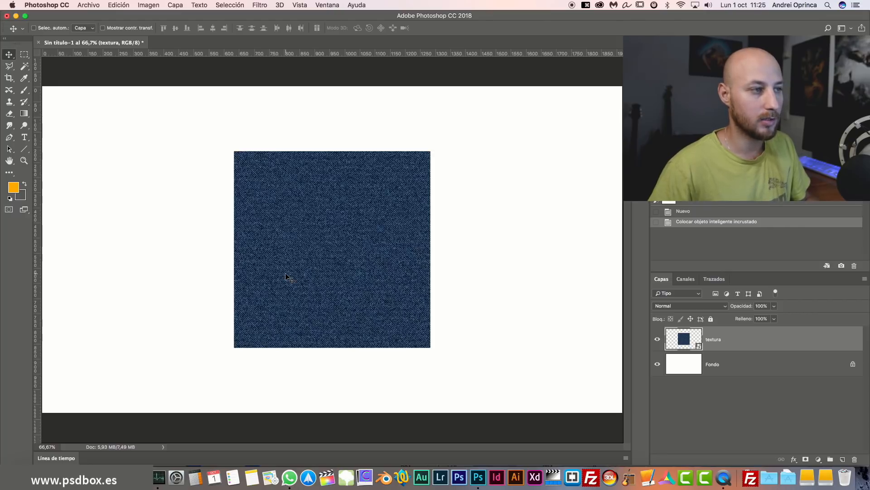
# Try enlarging the texture to about 181% with Free Transform, then cancel the resize.
pyautogui.press('super+t')
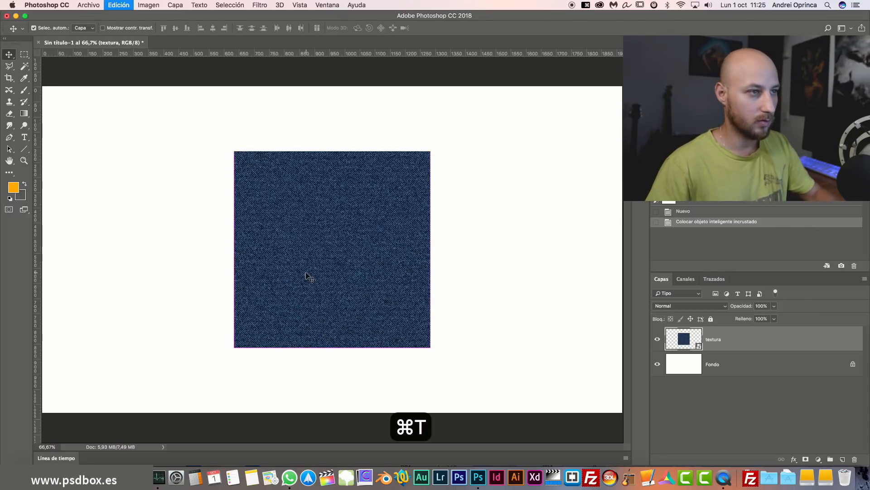
pyautogui.moveTo(434, 149); pyautogui.dragTo(526, 89)
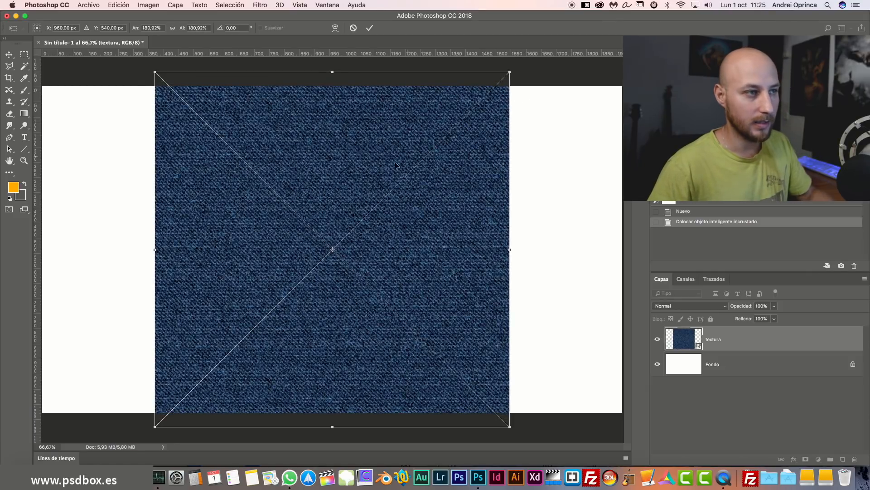
pyautogui.press('Escape')
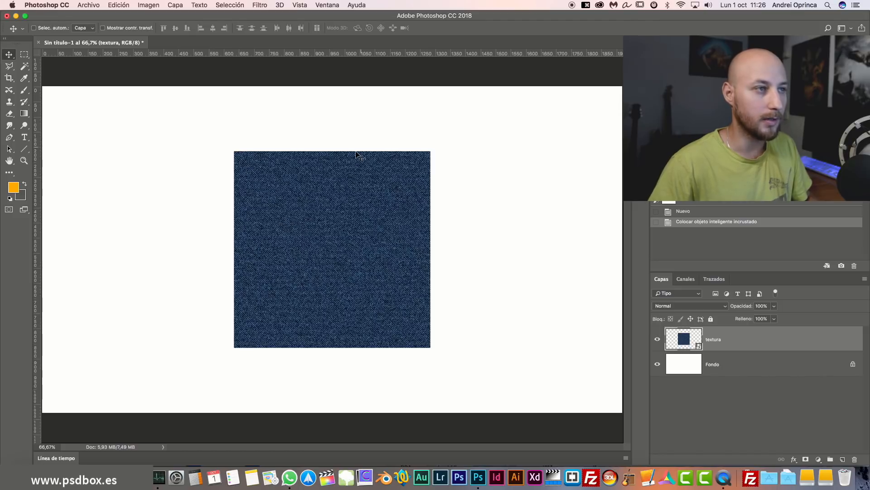
# Duplicate the texture layer and align the copy beside the original to test the tiling join.
pyautogui.press('super+j')
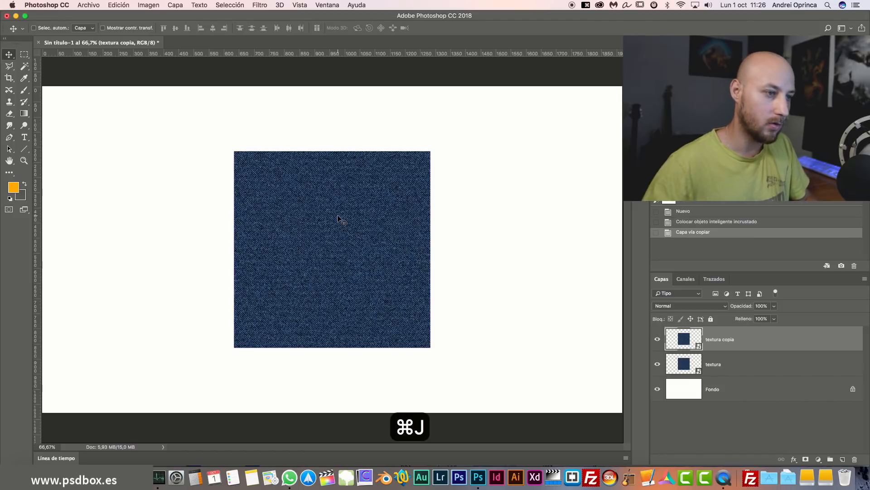
pyautogui.moveTo(322, 229); pyautogui.dragTo(514, 229)
pyautogui.press('super+1')
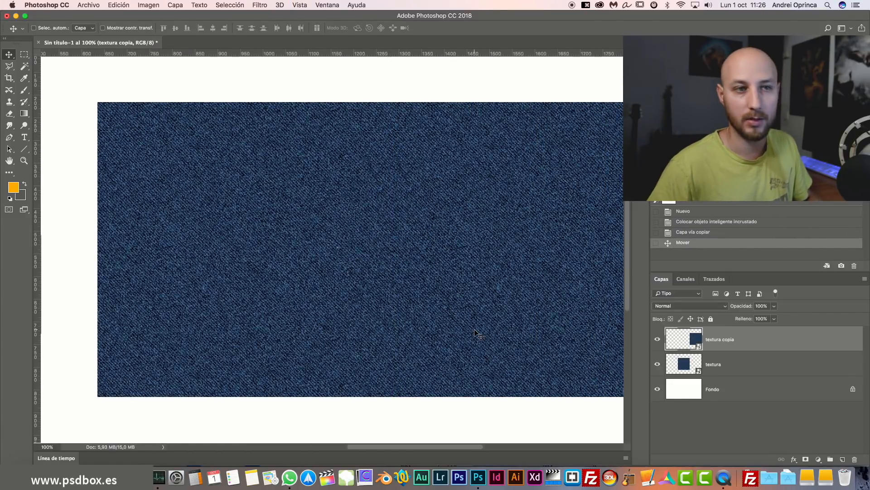
pyautogui.scroll(-5, 501, 272)
pyautogui.moveTo(503, 140); pyautogui.dragTo(341, 281)
pyautogui.hscroll(-8, 403, 243)
pyautogui.scroll(2, 402, 243)
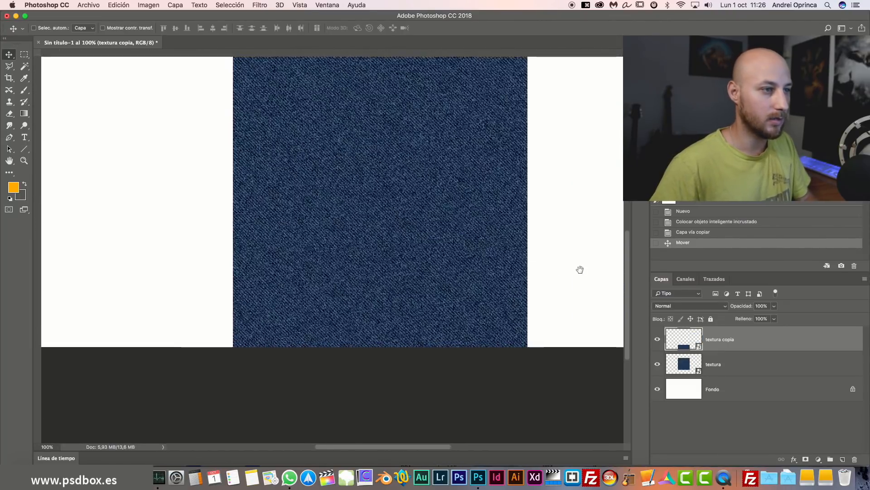
pyautogui.moveTo(506, 327); pyautogui.dragTo(210, 81)
pyautogui.moveTo(377, 149); pyautogui.dragTo(462, 298)
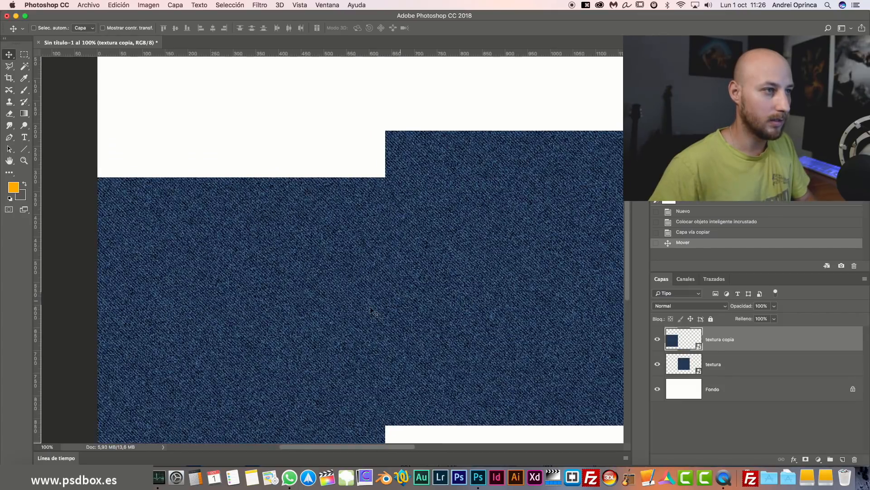
pyautogui.moveTo(350, 303); pyautogui.dragTo(349, 255)
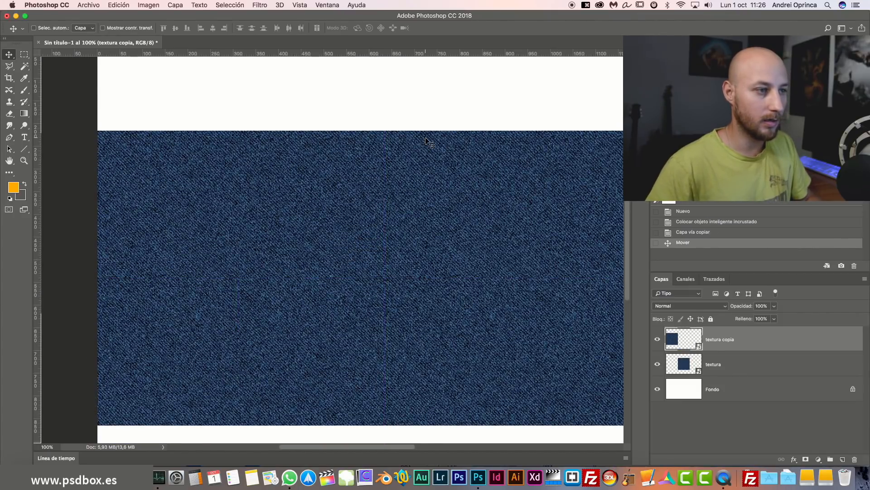
pyautogui.scroll(-3, 409, 273)
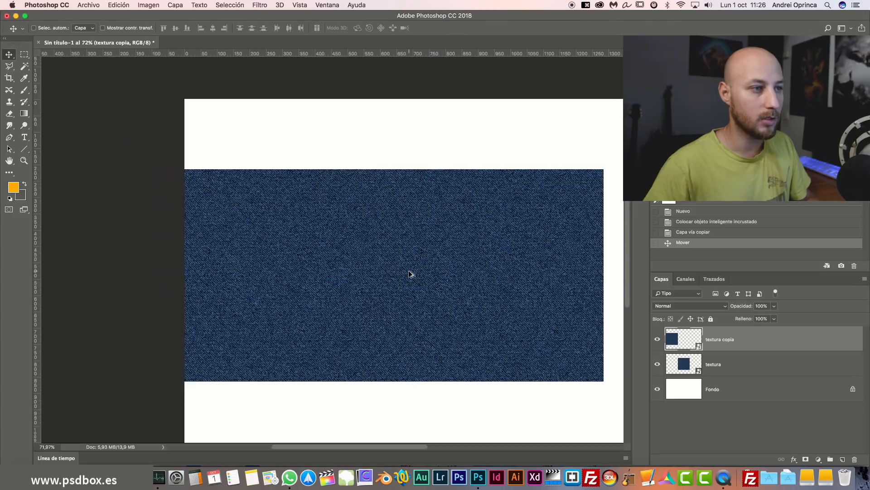
pyautogui.moveTo(516, 247); pyautogui.dragTo(480, 239)
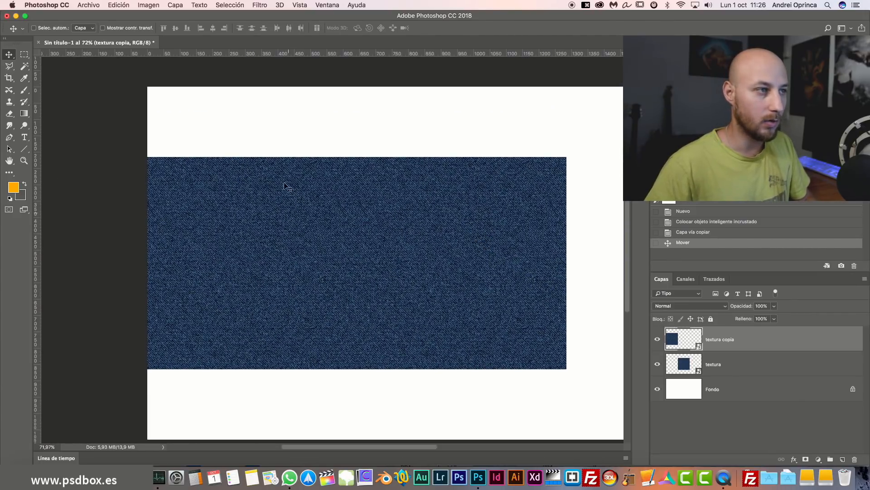
# Delete the texture copy and load the textura layer's outline as a selection.
pyautogui.moveTo(823, 338); pyautogui.dragTo(854, 459)
pyautogui.moveTo(476, 275); pyautogui.dragTo(377, 273)
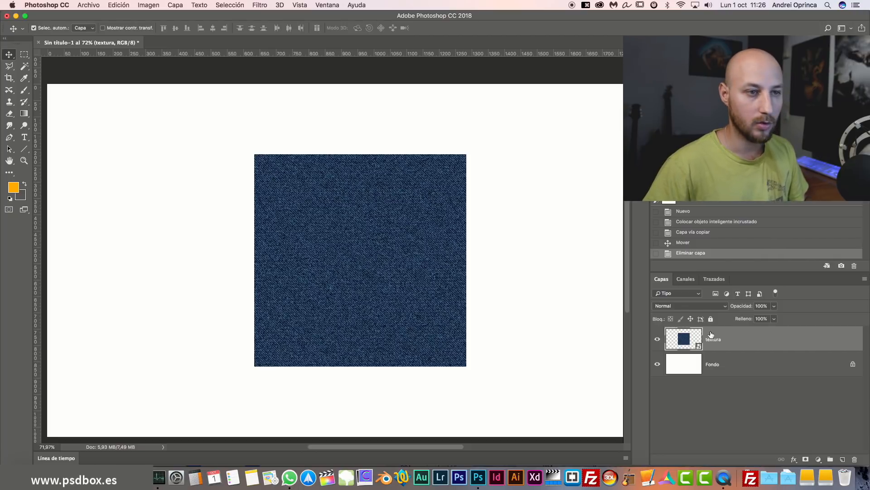
pyautogui.keyDown('super'); pyautogui.click(684, 342); pyautogui.keyUp('super')
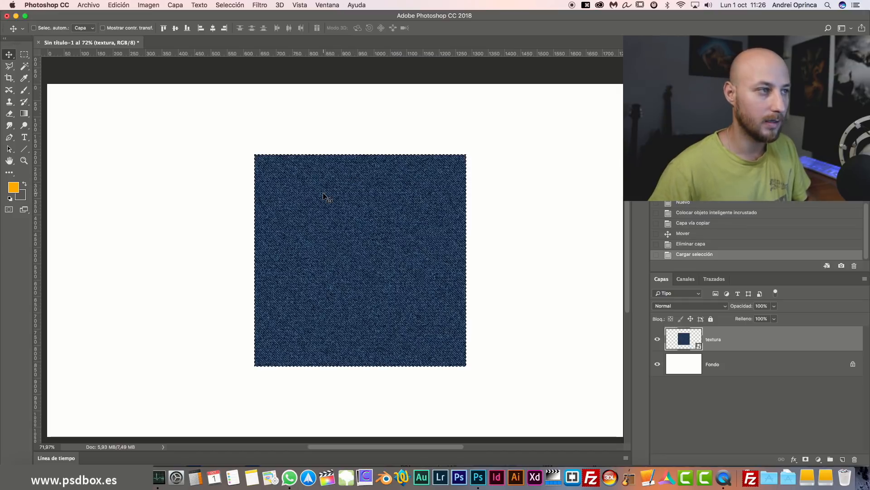
# Define the denim selection as a pattern named 'vaquero', deselect, and delete the textura layer.
pyautogui.click(119, 5)
pyautogui.click(124, 247)
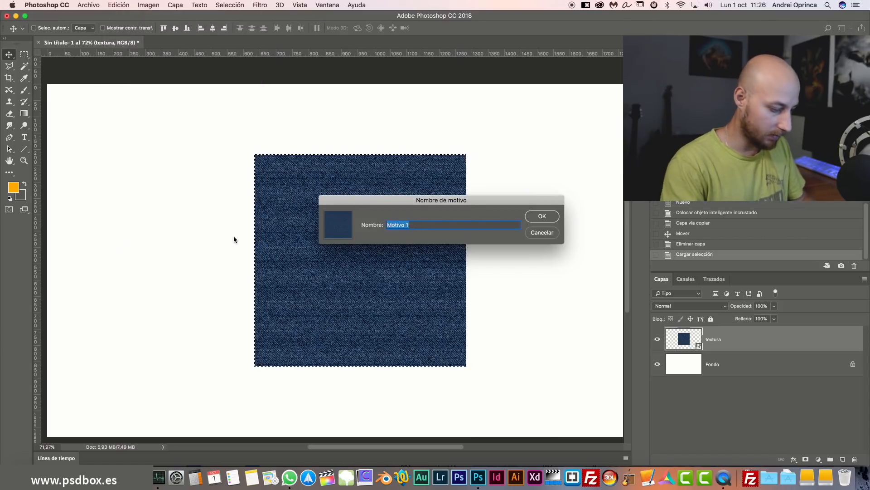
pyautogui.write('vaquero')
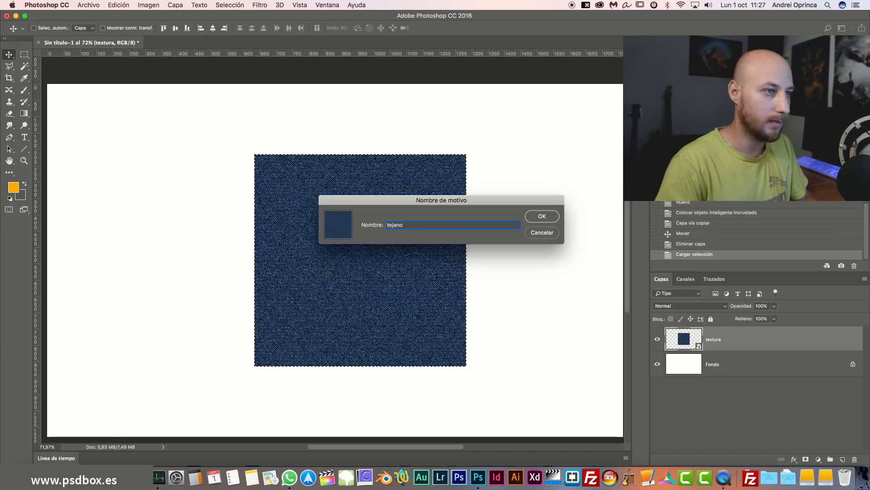
pyautogui.press('Return')
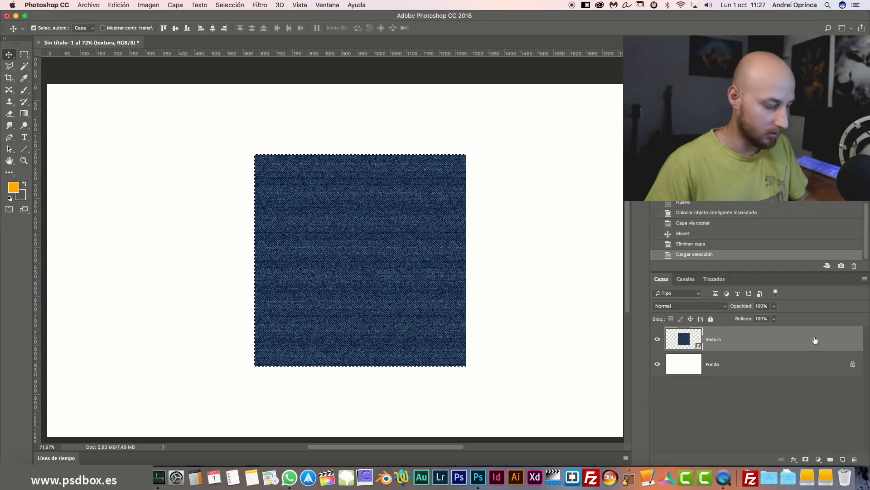
pyautogui.press('super+d')
pyautogui.moveTo(846, 345); pyautogui.dragTo(855, 459)
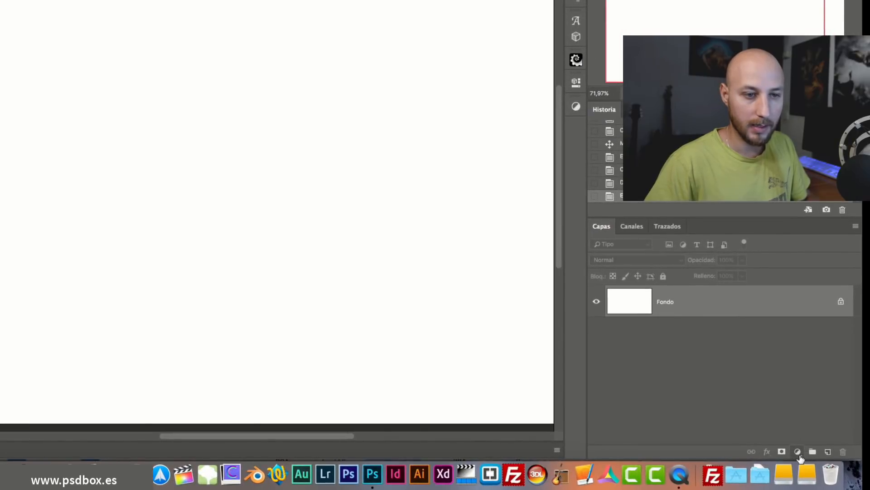
# Add a pattern fill layer using the denim pattern at 50% scale.
pyautogui.click(797, 452)
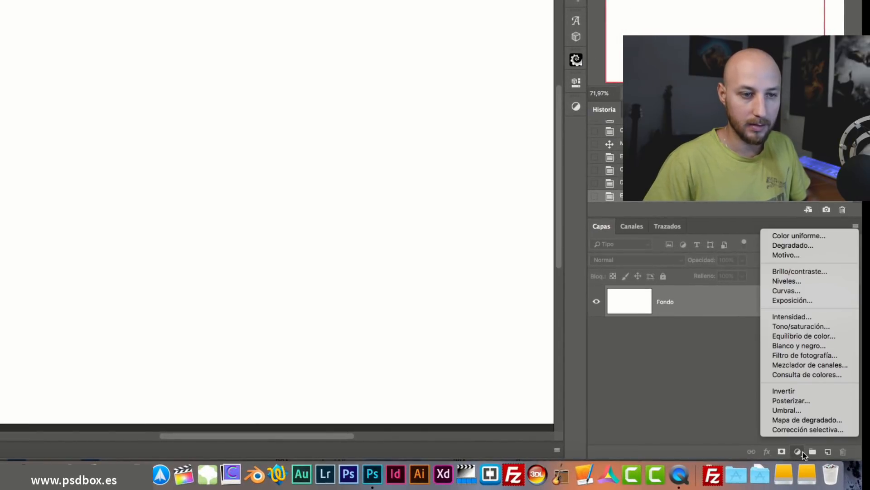
pyautogui.click(800, 453)
pyautogui.click(801, 452)
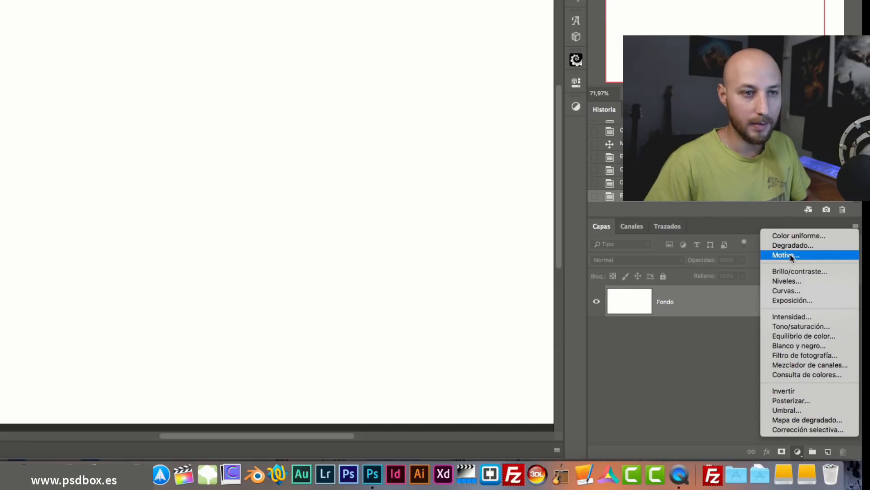
pyautogui.click(804, 256)
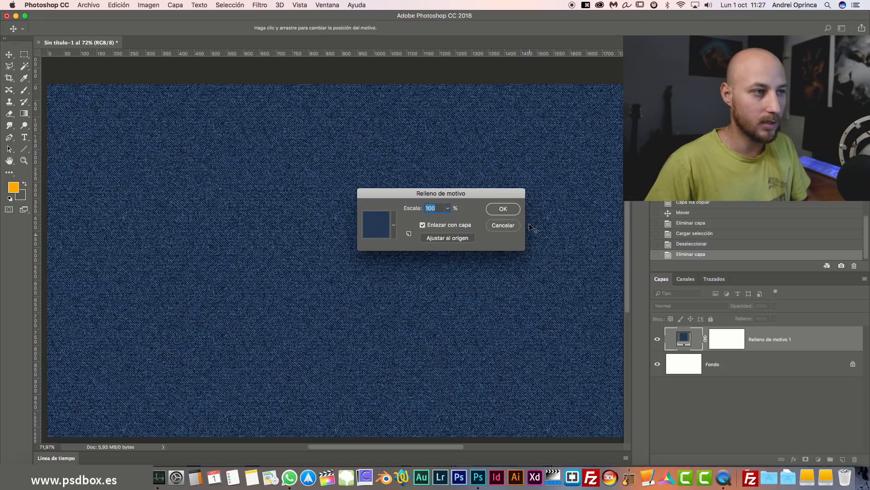
pyautogui.click(393, 225)
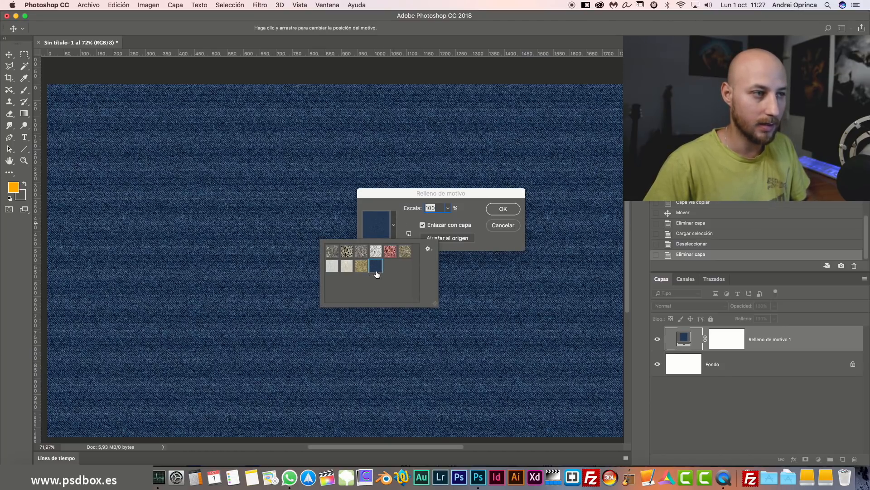
pyautogui.click(498, 247)
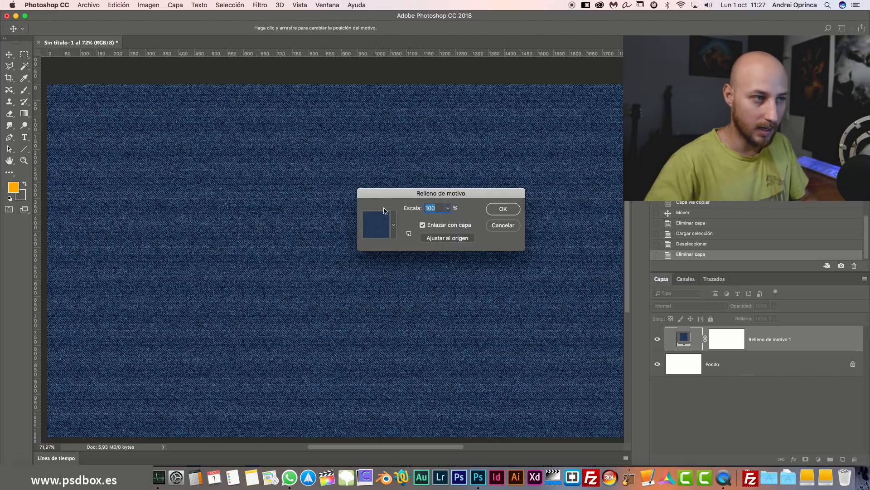
pyautogui.write('50')
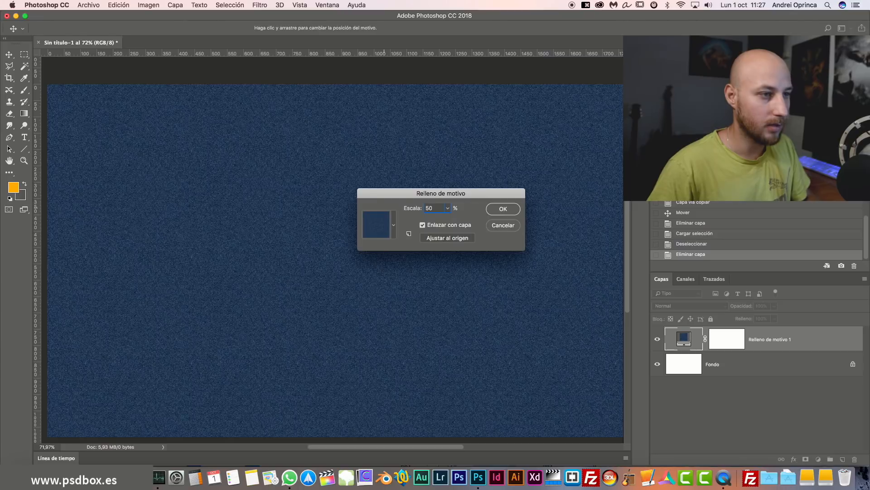
pyautogui.click(503, 209)
pyautogui.press('super+1')
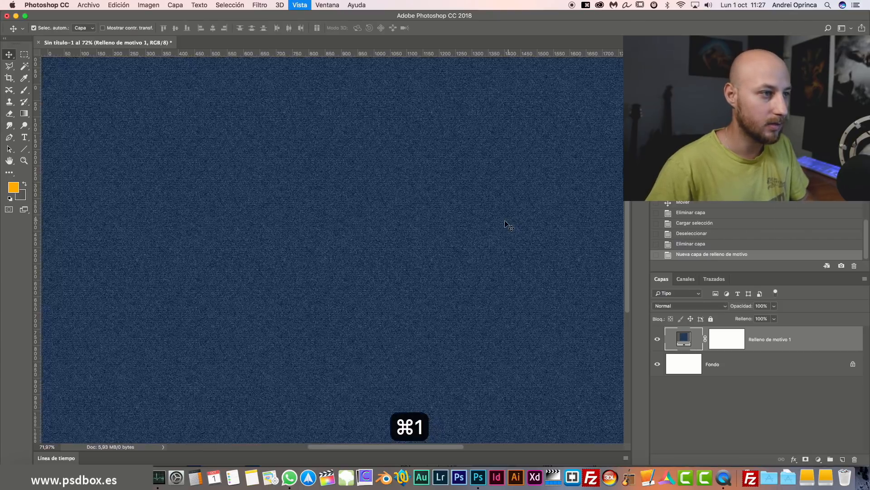
pyautogui.hscroll(-2, 359, 311)
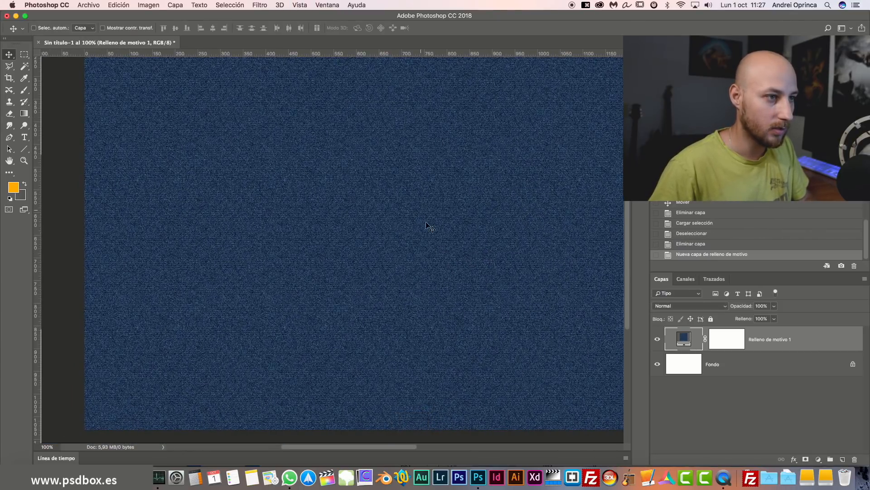
pyautogui.hscroll(10, 212, 299)
# Change the denim pattern fill scale to 100% and zoom out to see the canvas.
pyautogui.doubleClick(685, 338)
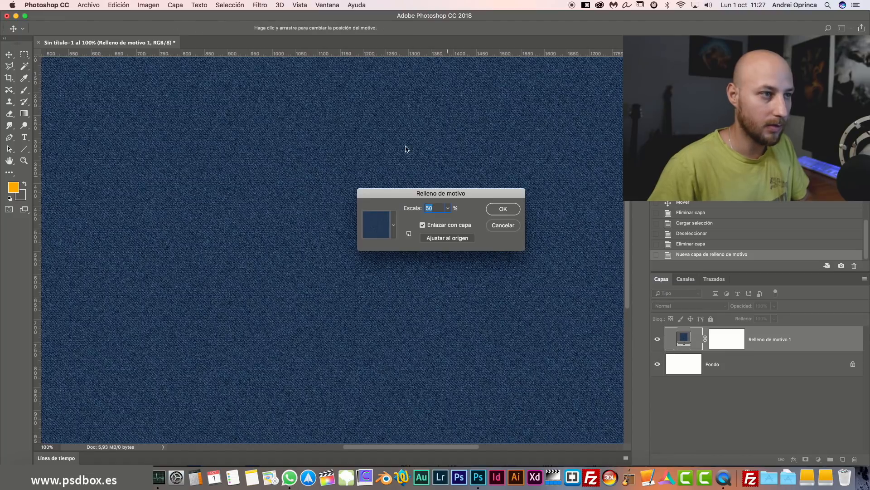
pyautogui.write('100')
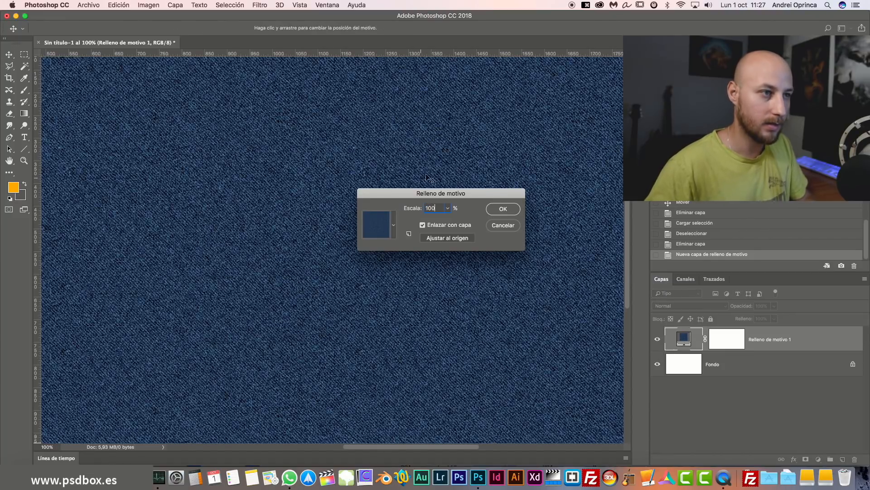
pyautogui.click(517, 209)
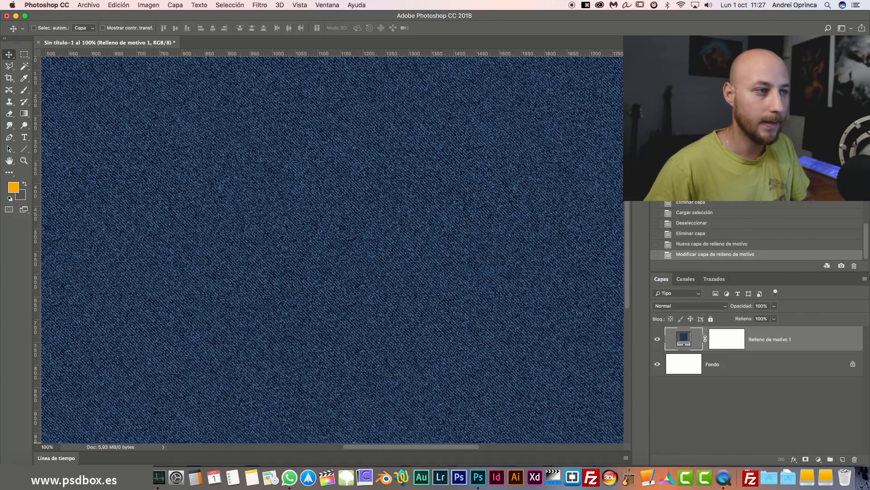
pyautogui.press('super+minus')
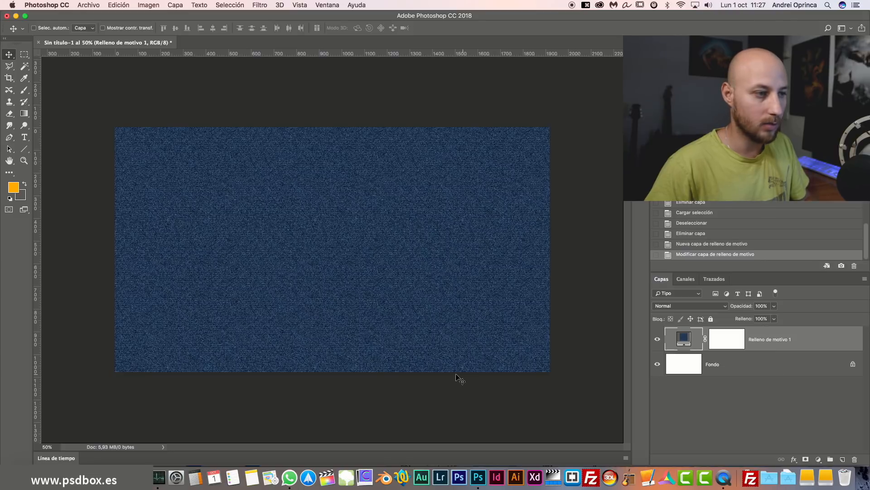
# Try placing the grunge background image onto the canvas, then cancel the placement.
pyautogui.click(89, 8)
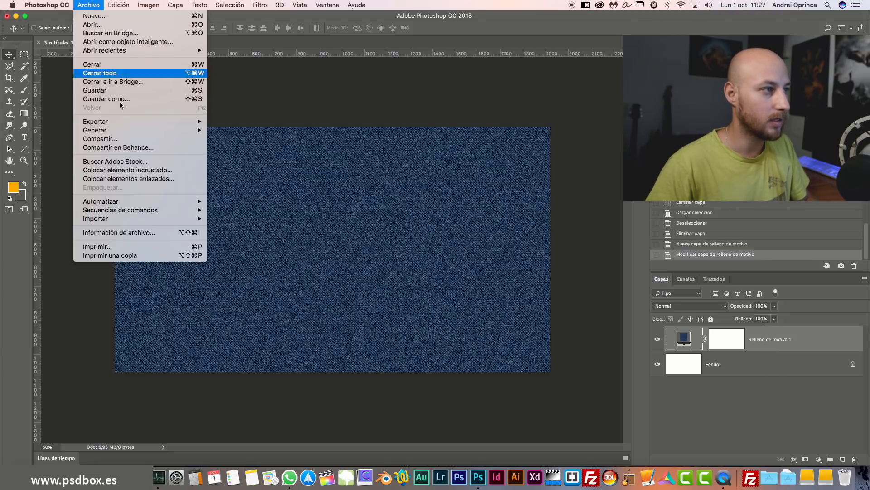
pyautogui.click(134, 175)
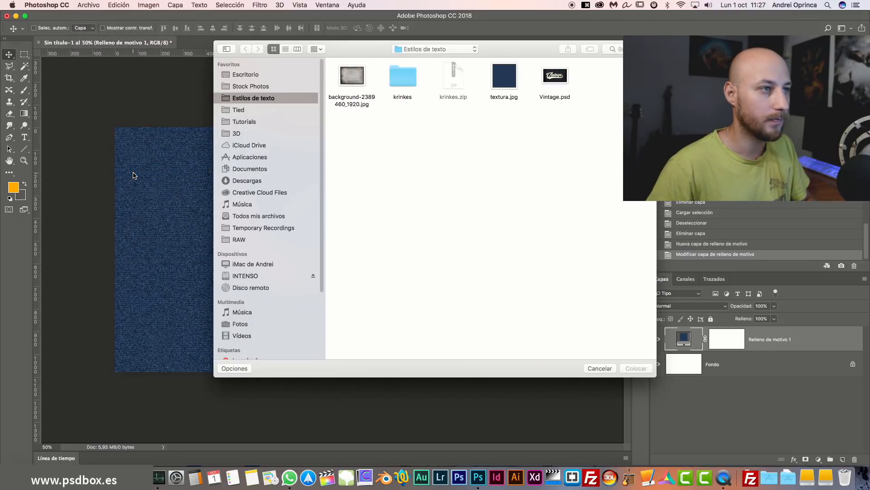
pyautogui.click(353, 81)
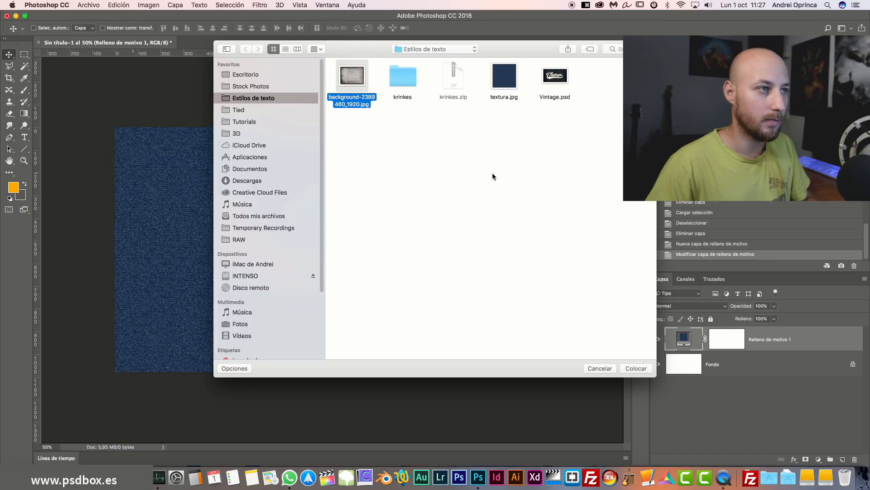
pyautogui.click(640, 368)
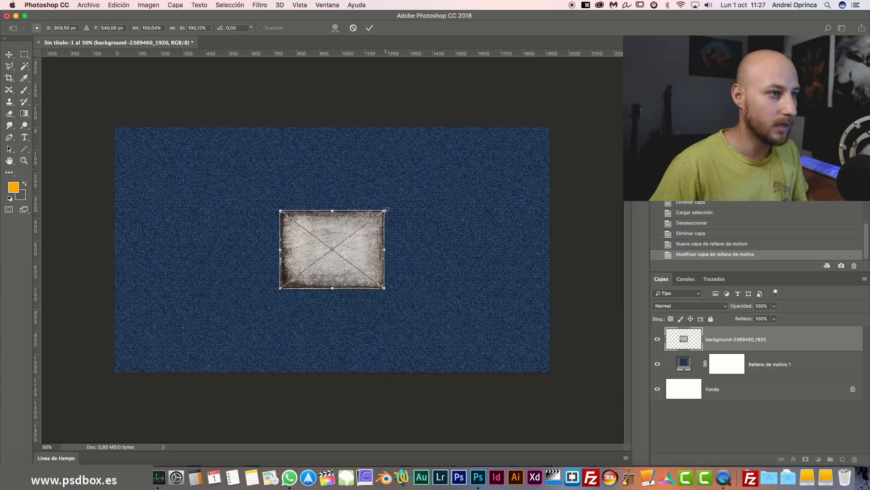
pyautogui.moveTo(386, 210); pyautogui.dragTo(593, 140)
pyautogui.press('Escape')
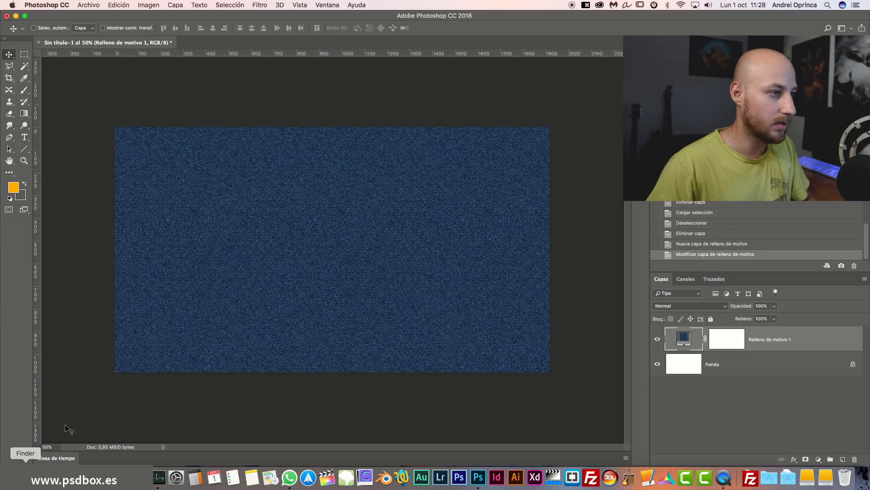
# Open background-2389460_1920.jpg from Finder as its own Photoshop document.
pyautogui.press('super+Tab')
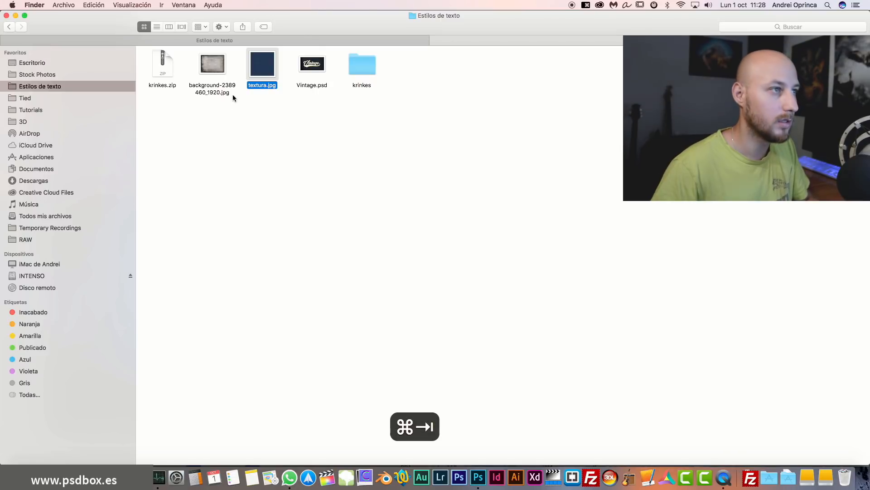
pyautogui.rightClick(211, 70)
pyautogui.moveTo(272, 84)
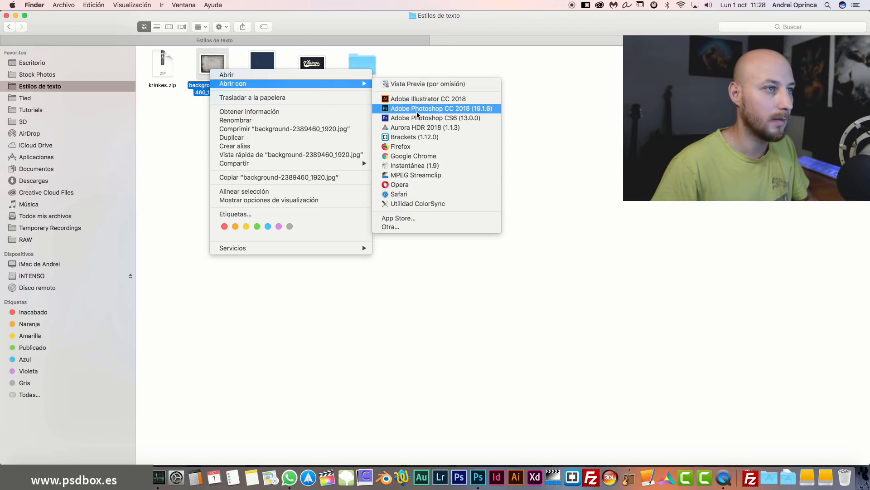
pyautogui.click(417, 108)
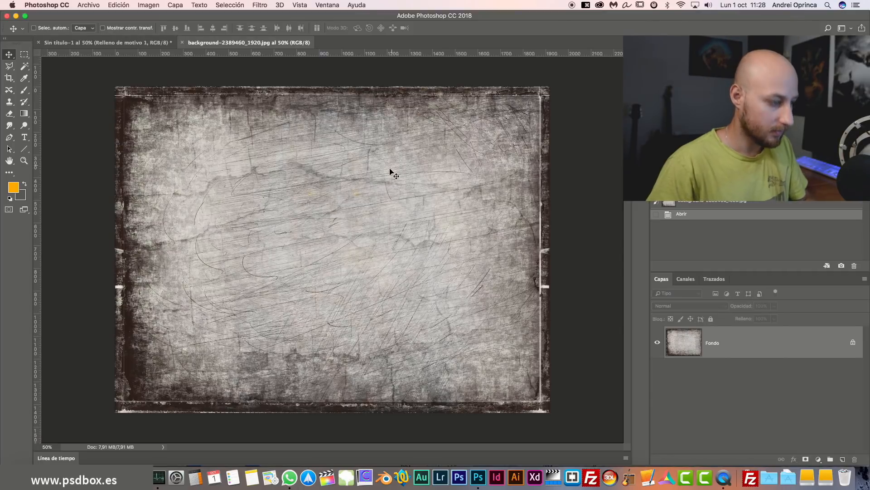
# Copy the entire grunge image and close its document.
pyautogui.press('super+a')
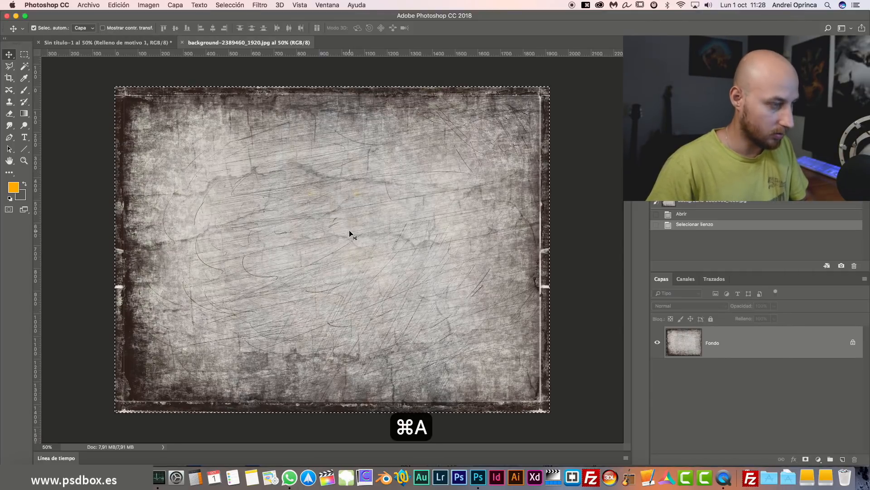
pyautogui.press('super+c')
pyautogui.press('super+w')
# Paste the grunge texture into Sin título-1 and position it to cover the canvas.
pyautogui.press('super+v')
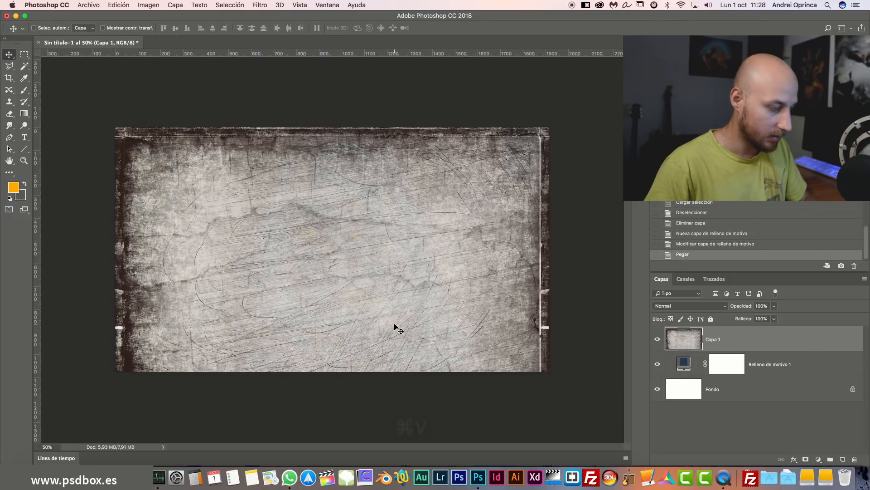
pyautogui.moveTo(393, 350); pyautogui.dragTo(386, 294)
pyautogui.moveTo(390, 282); pyautogui.dragTo(390, 296)
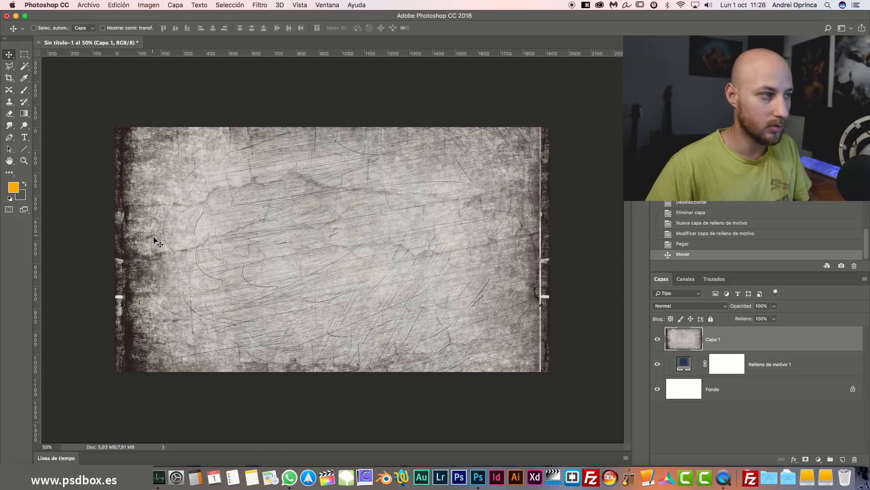
# Set Capa 1's blend mode to Multiplicar and toggle its visibility to compare the darkened denim.
pyautogui.click(692, 307)
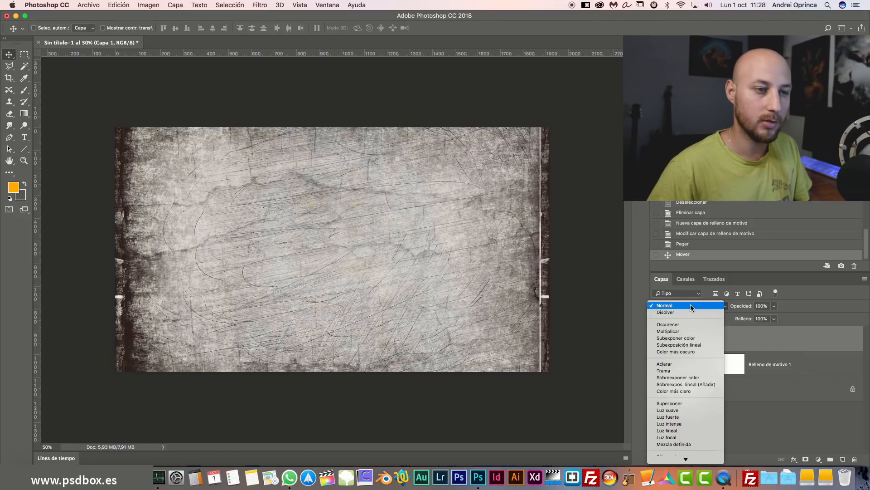
pyautogui.click(692, 334)
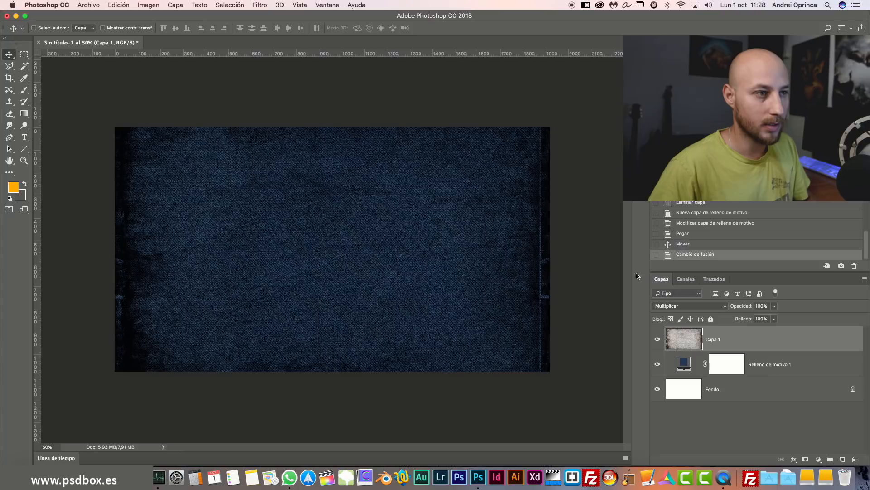
pyautogui.click(792, 365)
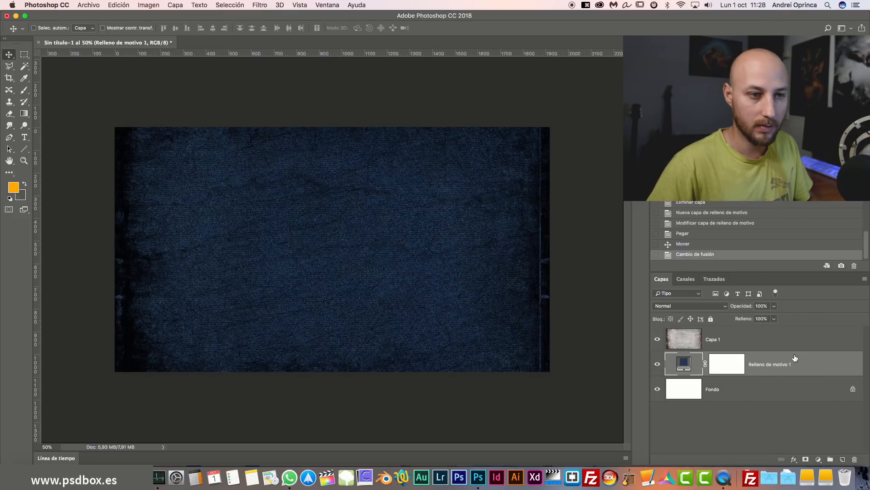
pyautogui.click(794, 342)
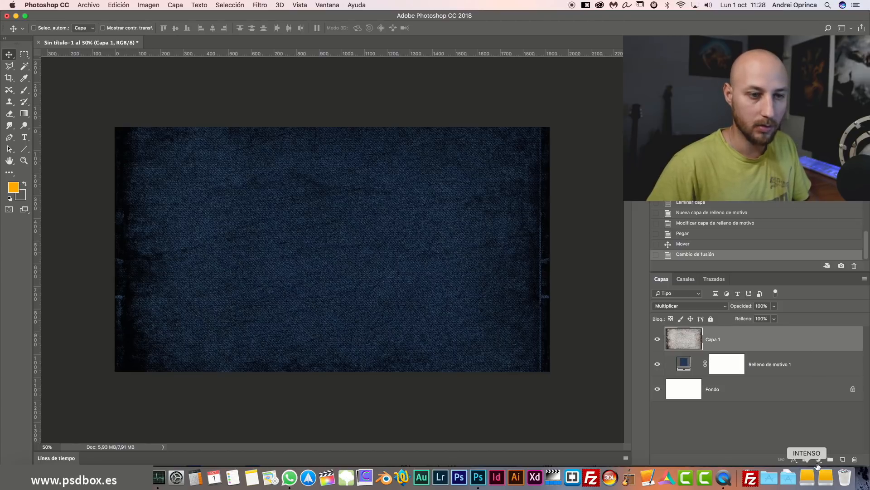
pyautogui.click(657, 339)
pyautogui.click(657, 339)
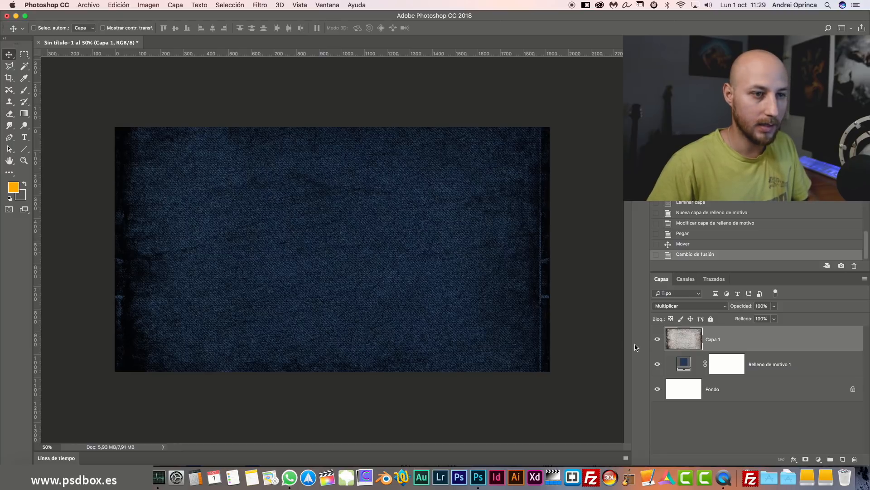
# Add a Tono/saturación adjustment layer with Saturación at -45 and toggle it to compare.
pyautogui.click(818, 459)
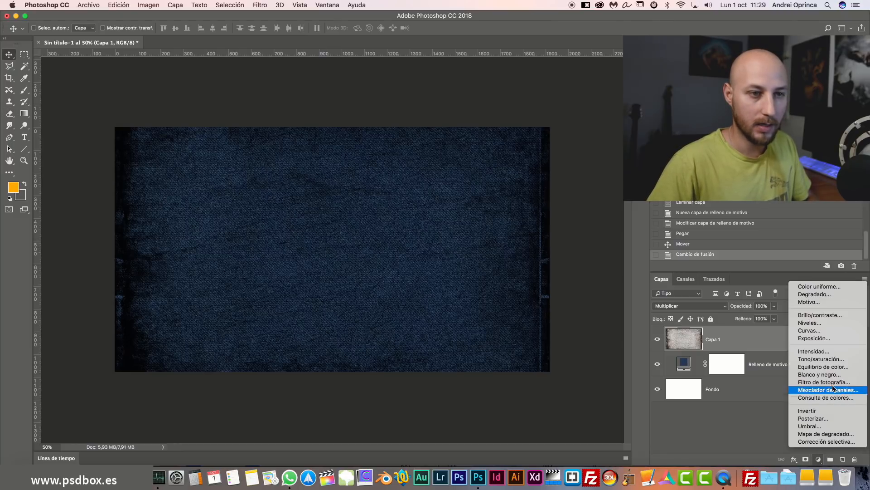
pyautogui.click(821, 359)
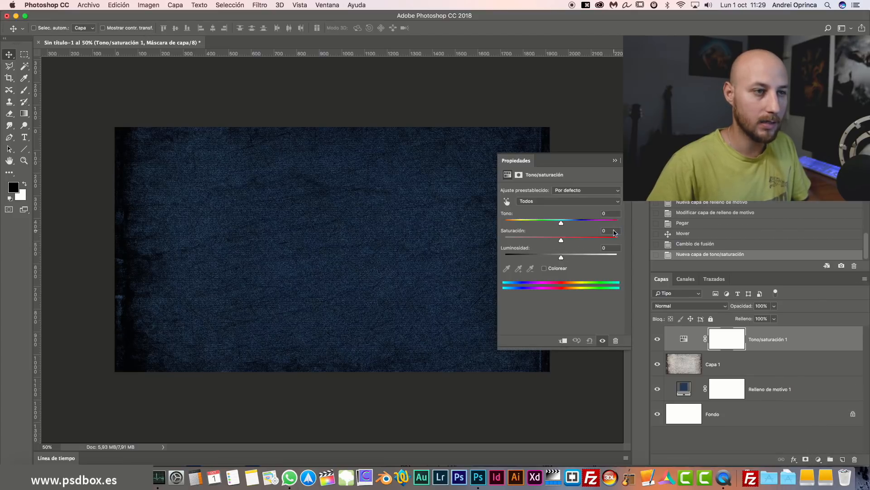
pyautogui.write('-5')
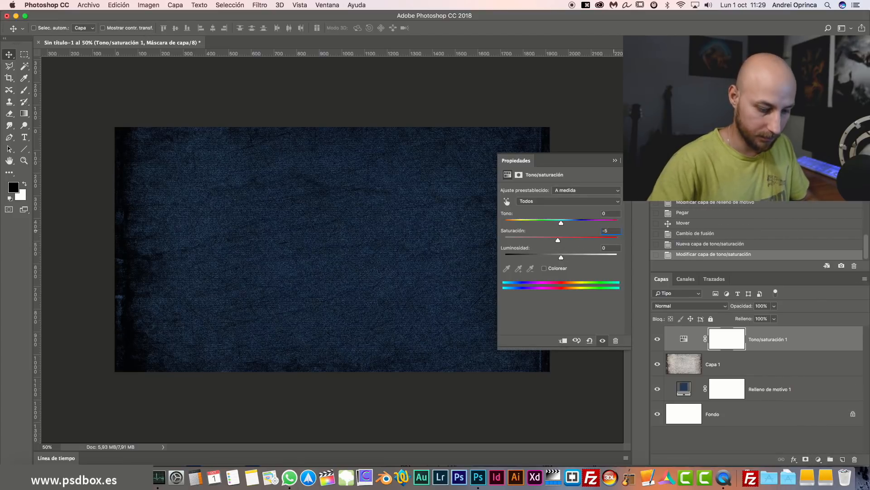
pyautogui.write('45')
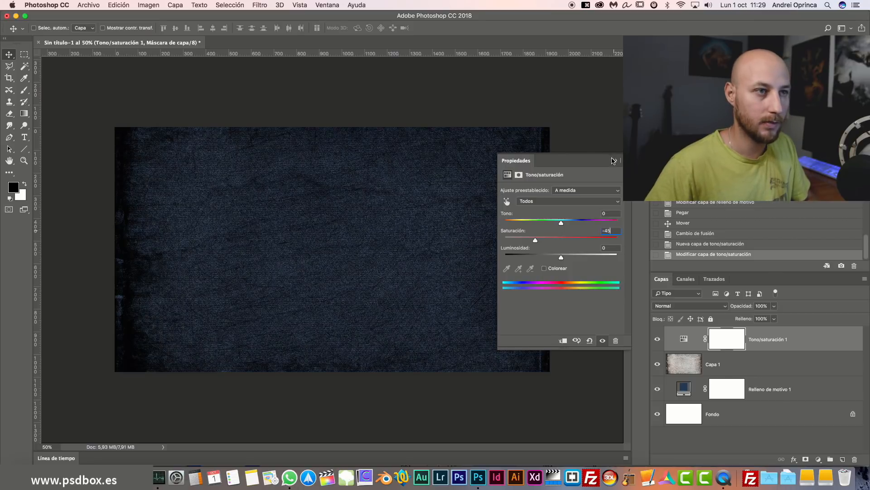
pyautogui.click(613, 161)
pyautogui.click(657, 340)
pyautogui.click(657, 340)
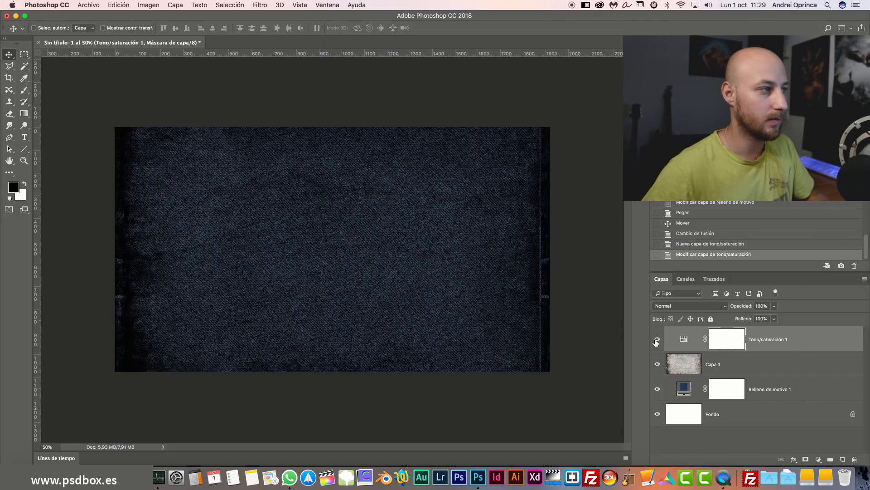
# Type 'Vintage' on the canvas, drag it to the centre of the denim and commit it.
pyautogui.click(24, 137)
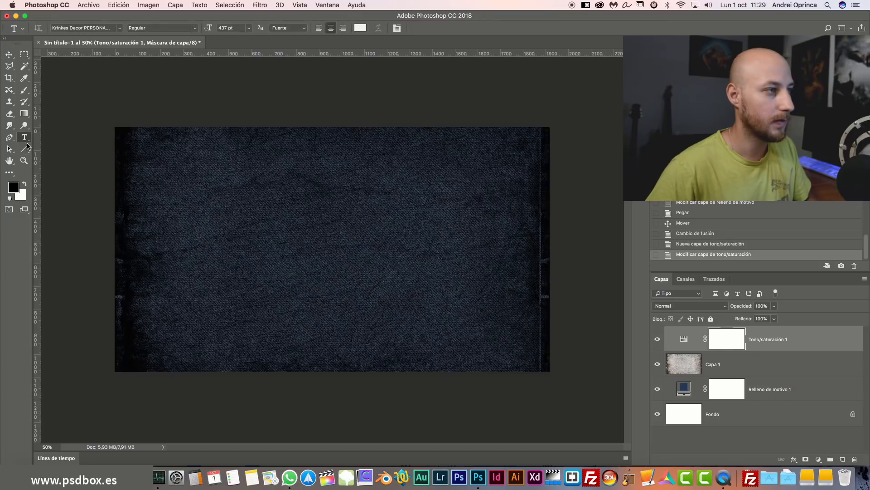
pyautogui.click(256, 232)
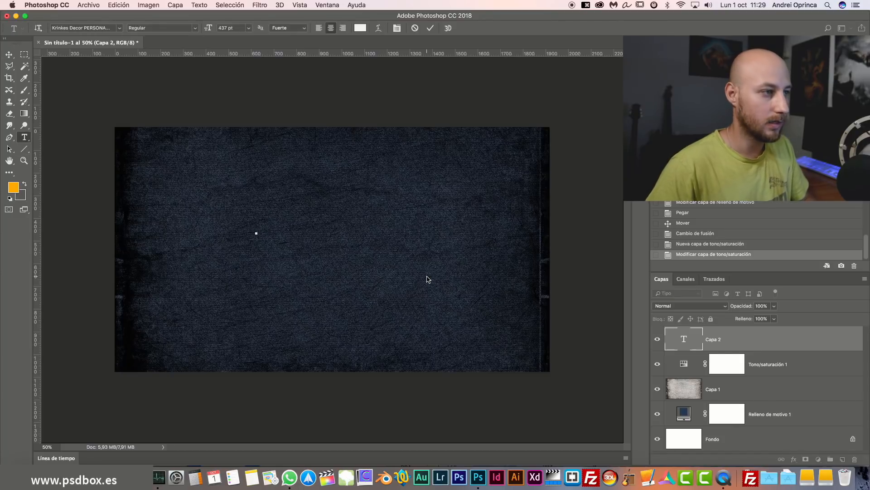
pyautogui.write('Vin')
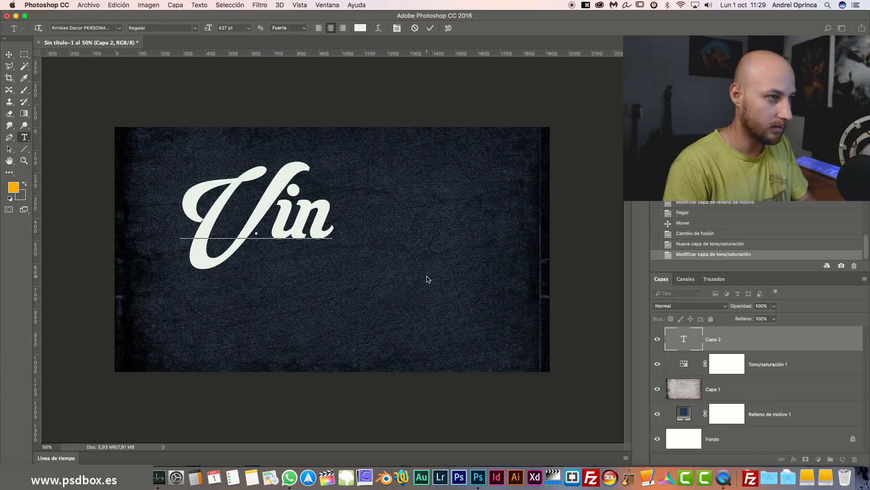
pyautogui.write('tage')
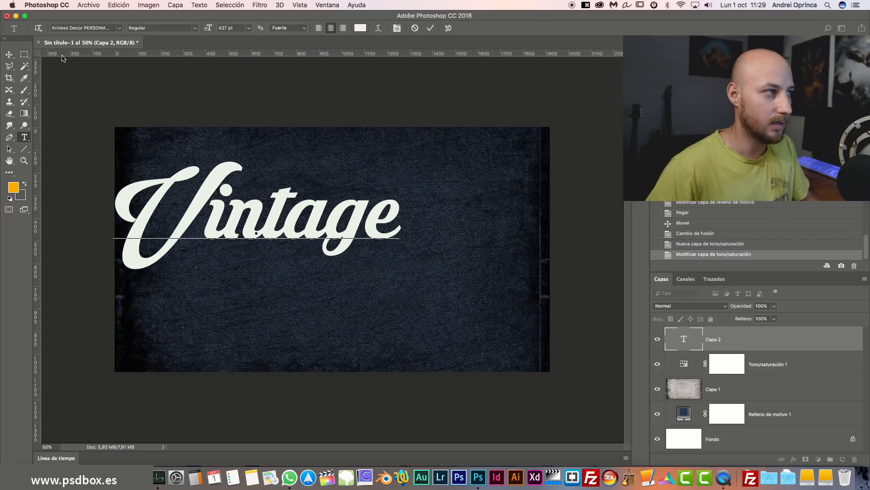
pyautogui.click(9, 54)
pyautogui.moveTo(323, 237); pyautogui.dragTo(399, 262)
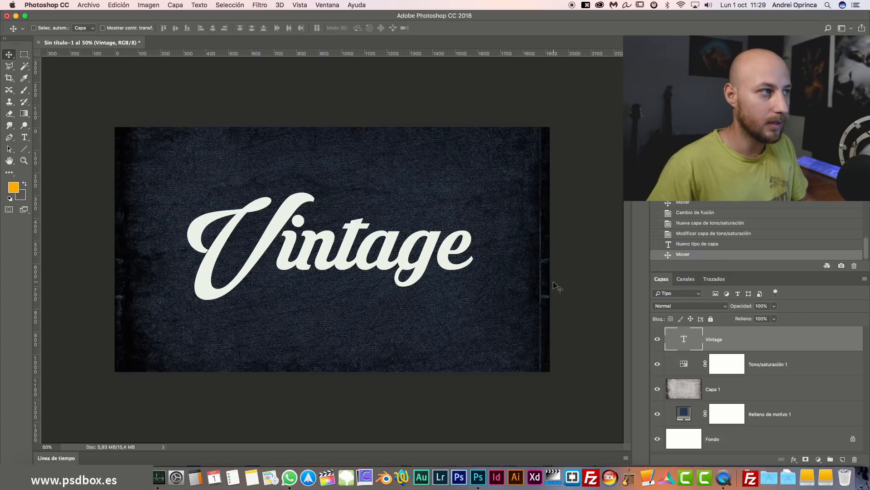
pyautogui.doubleClick(682, 340)
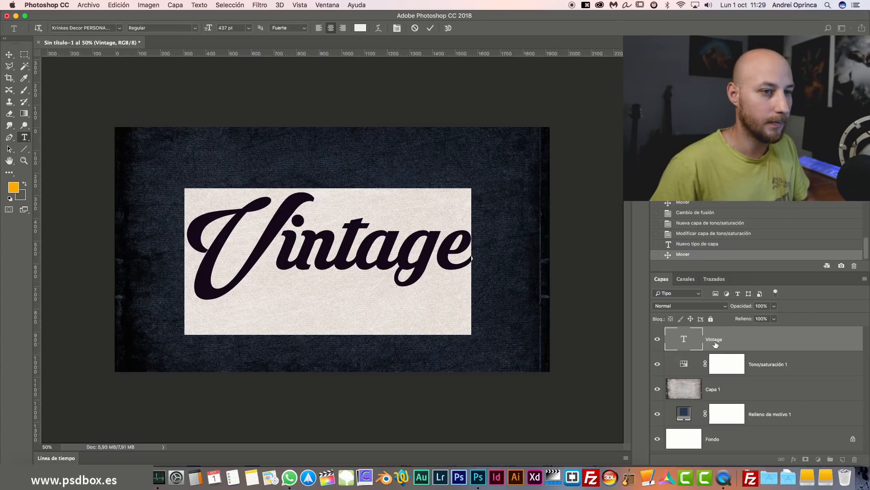
pyautogui.press('super+Return')
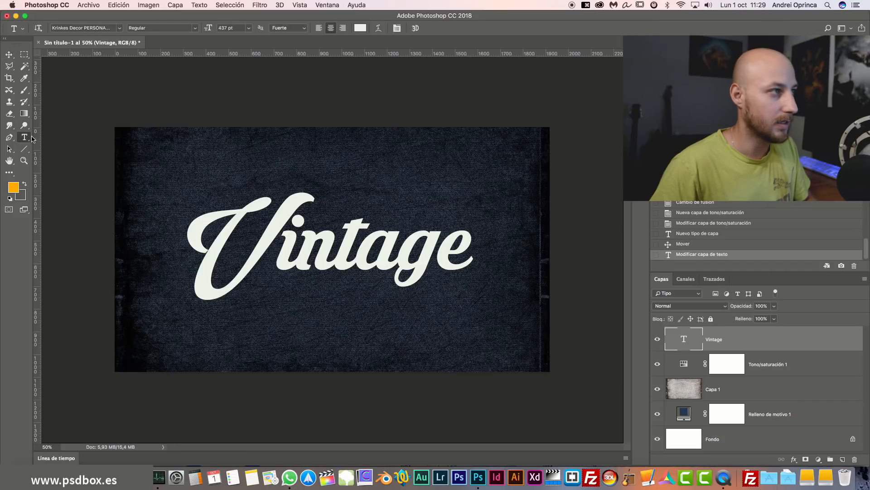
# Browse the font family list and switch the Vintage text to Tekton Pro.
pyautogui.click(120, 29)
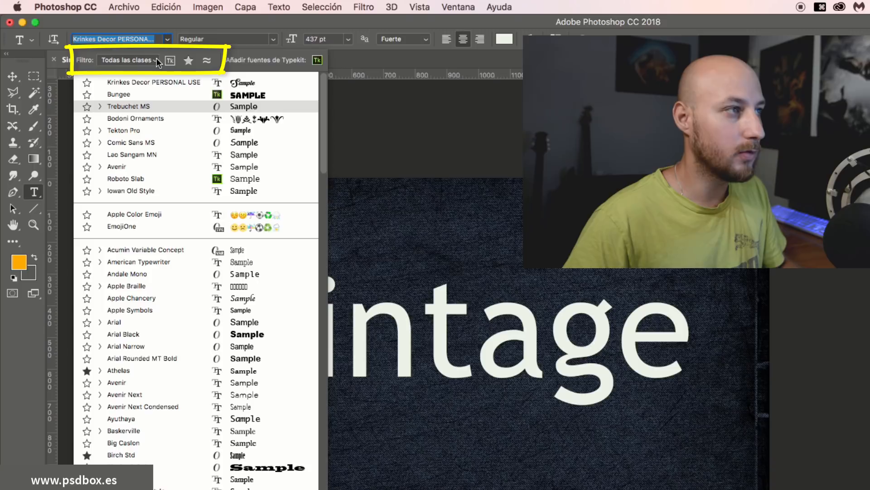
pyautogui.scroll(-10, 194, 163)
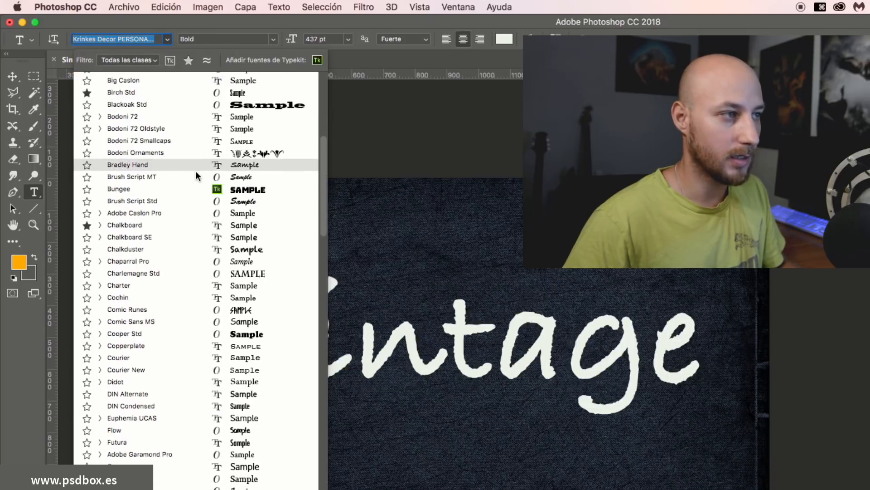
pyautogui.scroll(-4, 196, 177)
pyautogui.scroll(15, 199, 179)
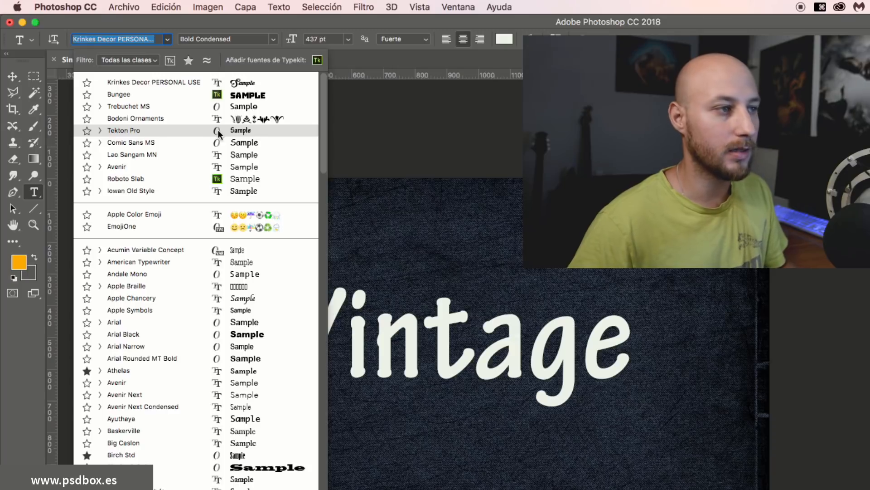
pyautogui.click(218, 130)
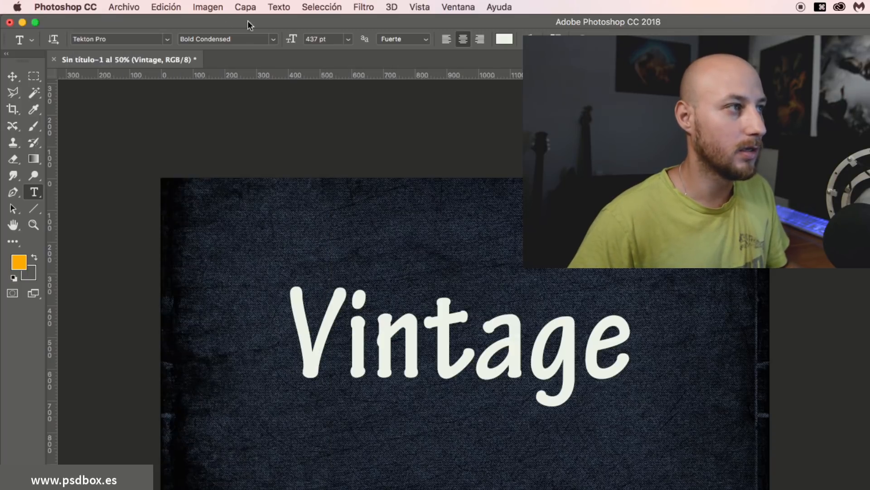
# Keep the Bold Condensed style and put the Vintage text into editing.
pyautogui.click(273, 39)
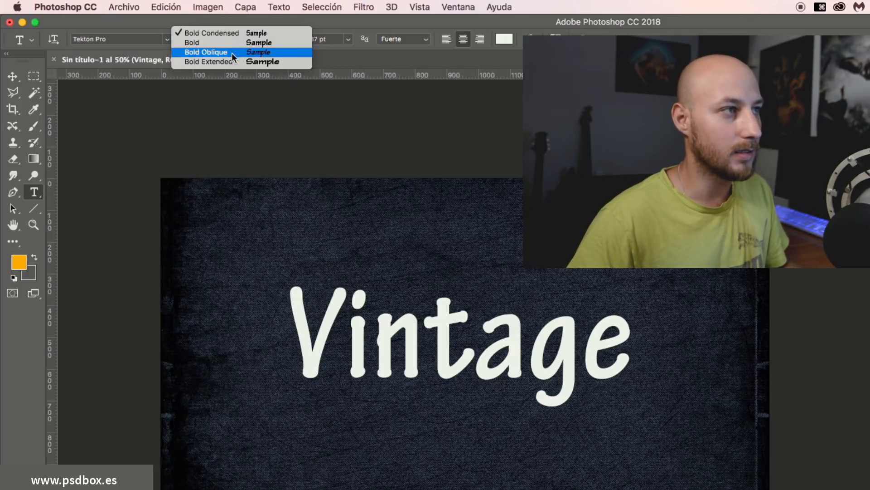
pyautogui.click(330, 58)
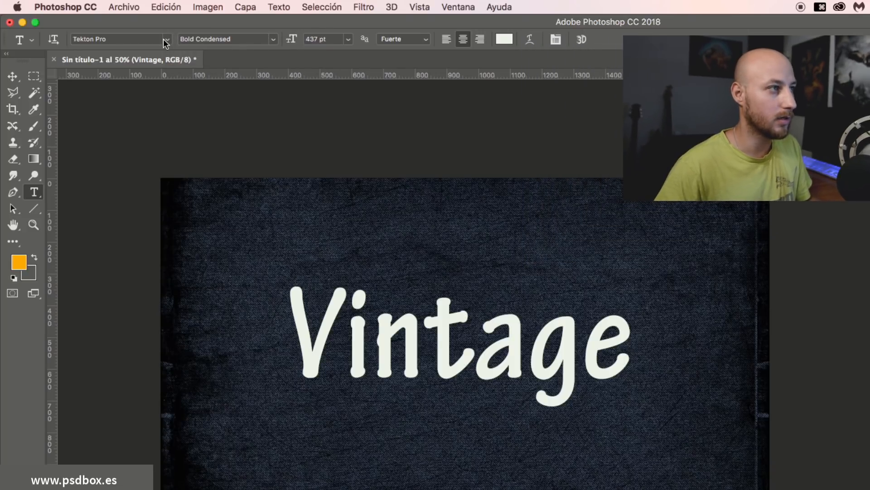
pyautogui.click(166, 43)
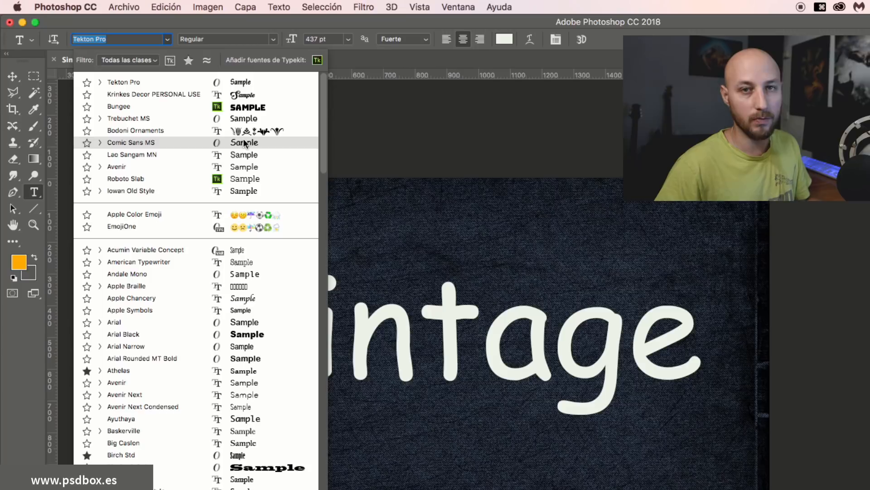
pyautogui.click(447, 320)
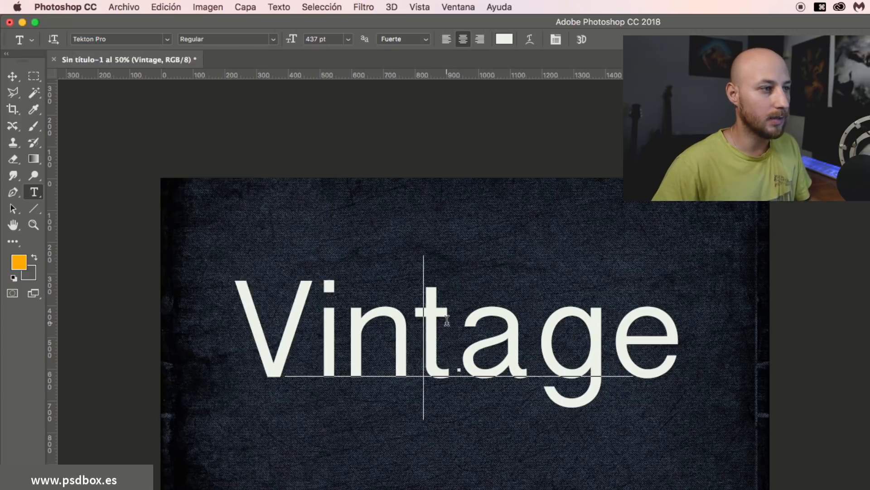
# Swap the t for its small-cap T alternate, leave the a unchanged, and commit.
pyautogui.hotkey('shift', 'Right')
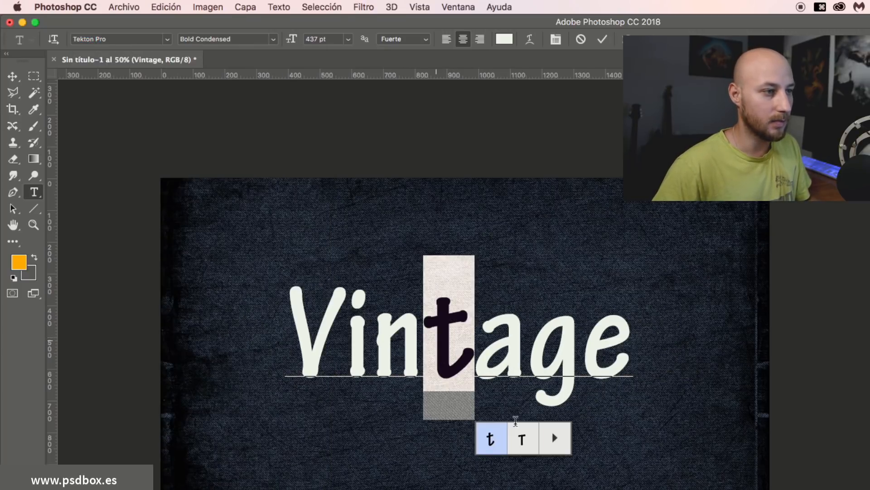
pyautogui.click(526, 451)
pyautogui.moveTo(479, 367); pyautogui.dragTo(526, 398)
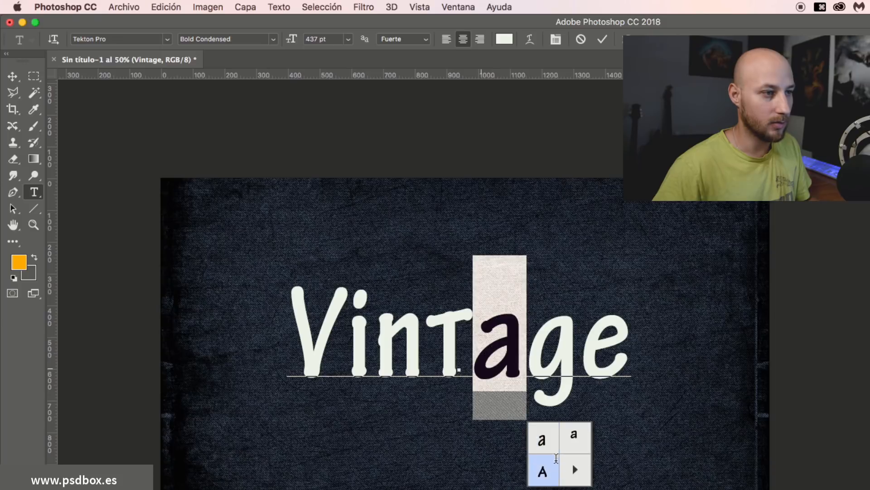
pyautogui.click(575, 469)
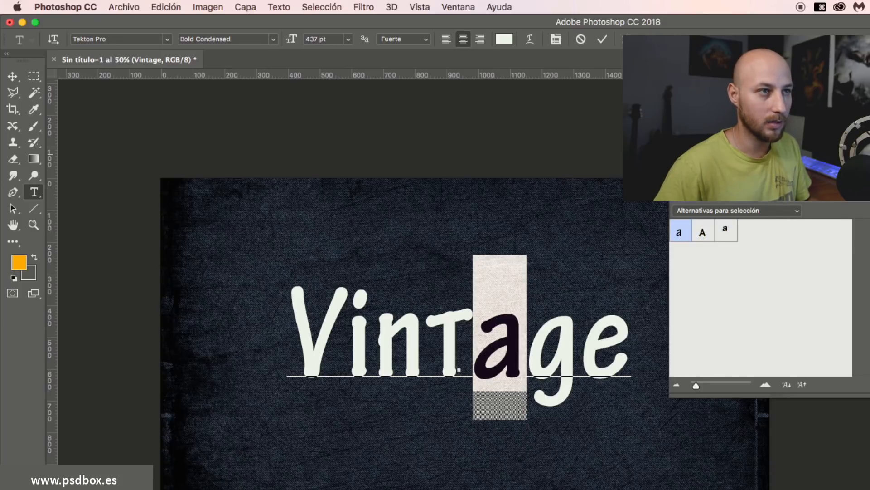
pyautogui.click(674, 154)
pyautogui.press('super+Return')
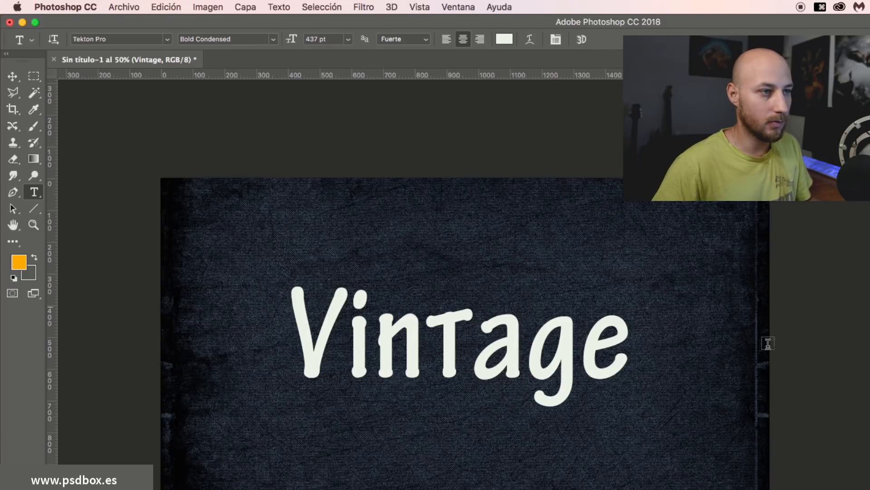
# Launch Adobe Typekit from the font family list to find more fonts.
pyautogui.click(168, 39)
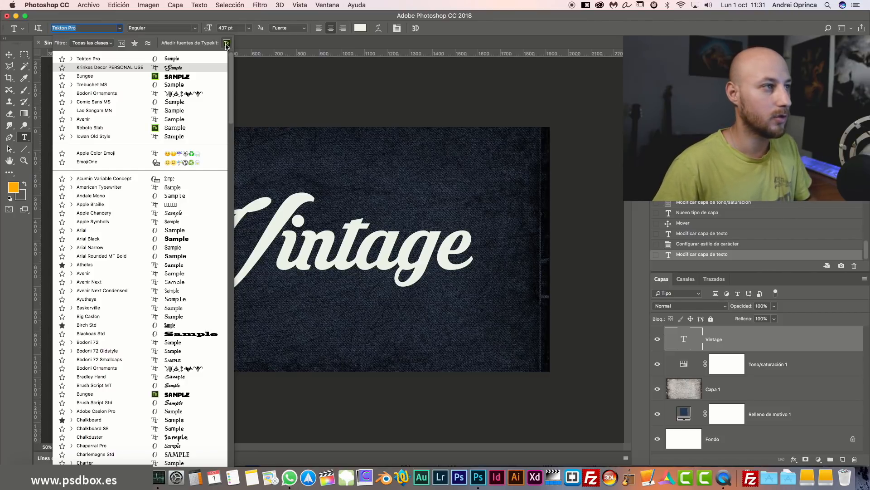
pyautogui.click(228, 44)
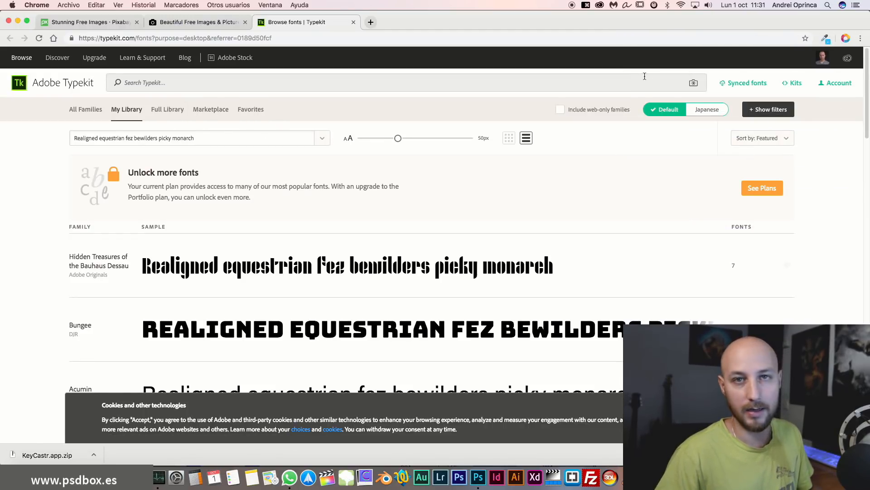
# Check the signed-in Adobe account and scroll through the My Library font families.
pyautogui.click(822, 58)
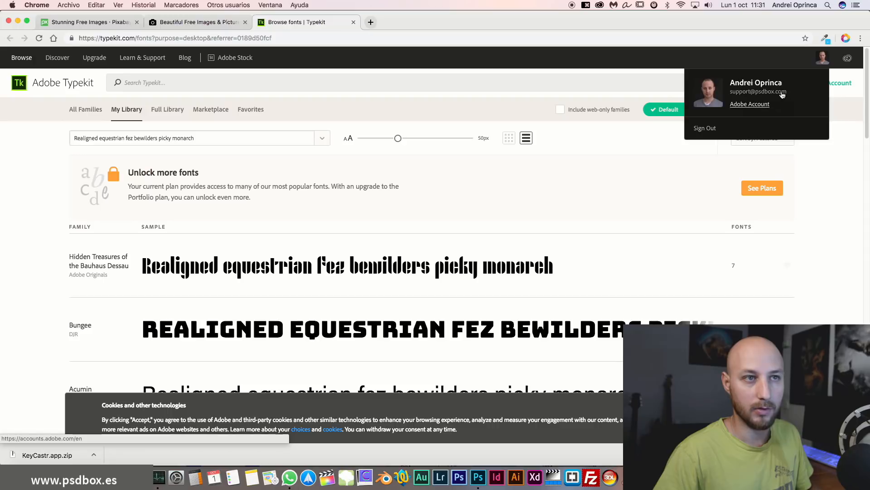
pyautogui.scroll(-1, 611, 187)
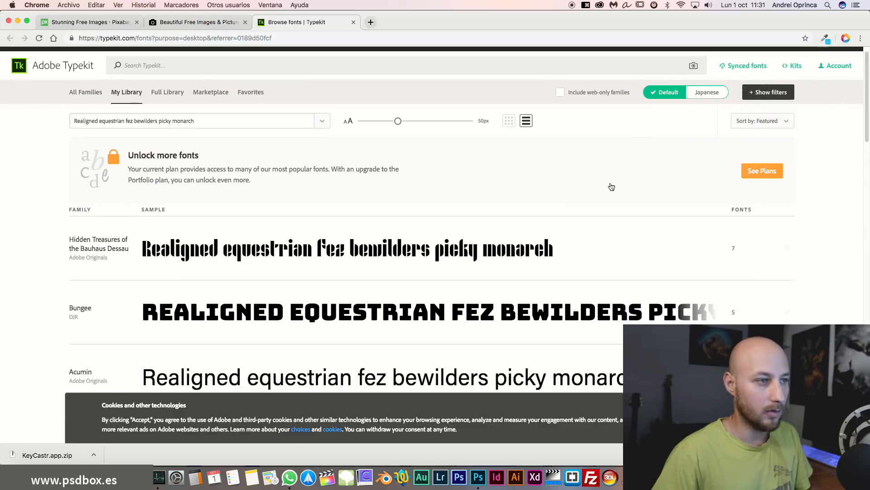
pyautogui.scroll(-10, 611, 187)
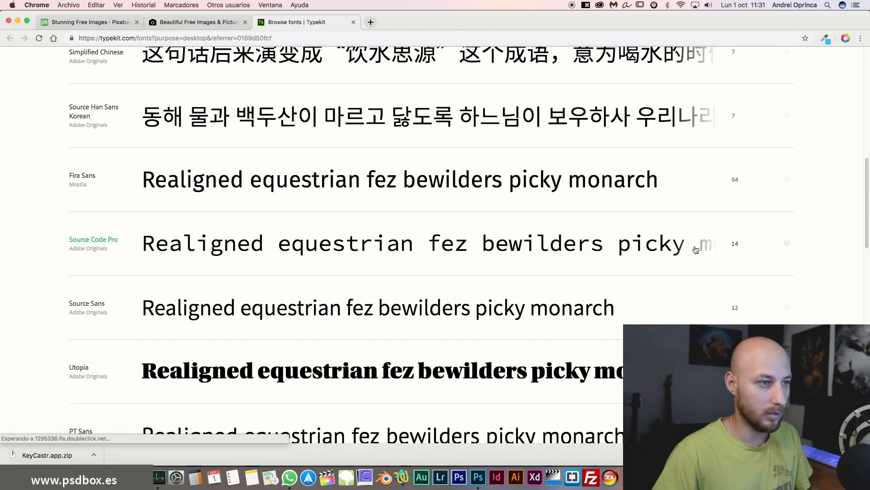
pyautogui.scroll(-5, 694, 253)
pyautogui.scroll(15, 695, 254)
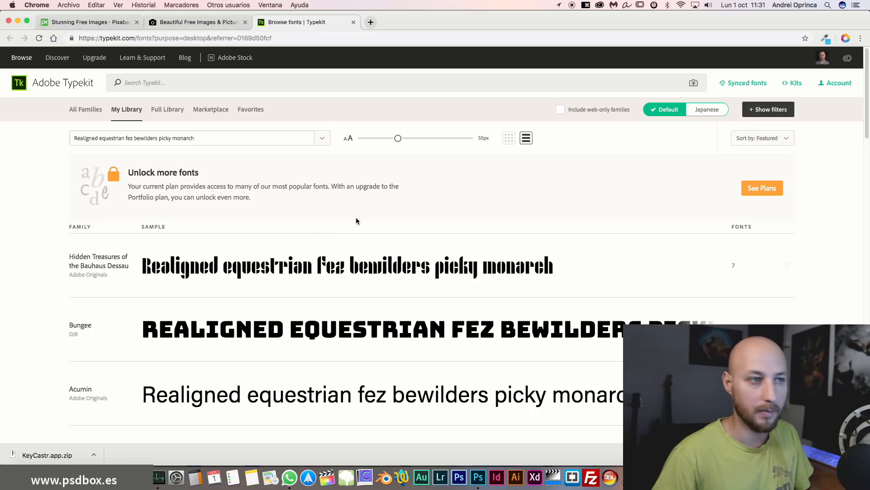
pyautogui.scroll(-3, 311, 274)
pyautogui.scroll(-5, 333, 254)
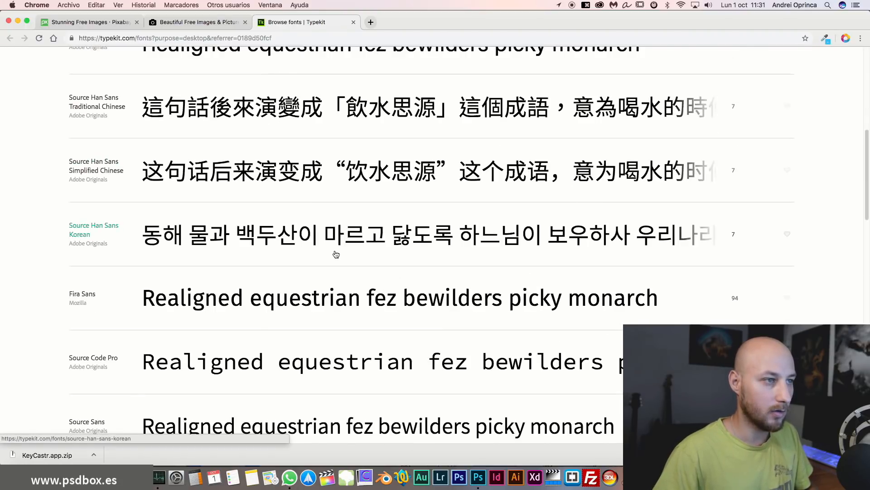
pyautogui.scroll(8, 492, 208)
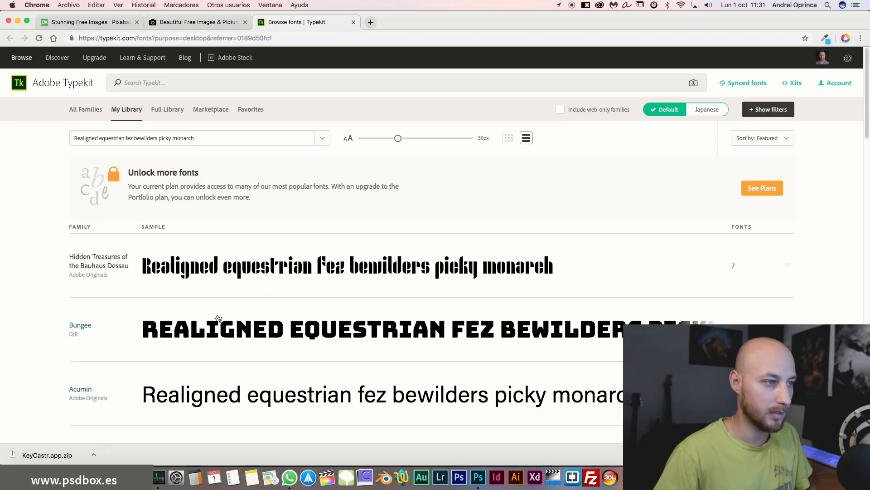
pyautogui.scroll(-8, 475, 274)
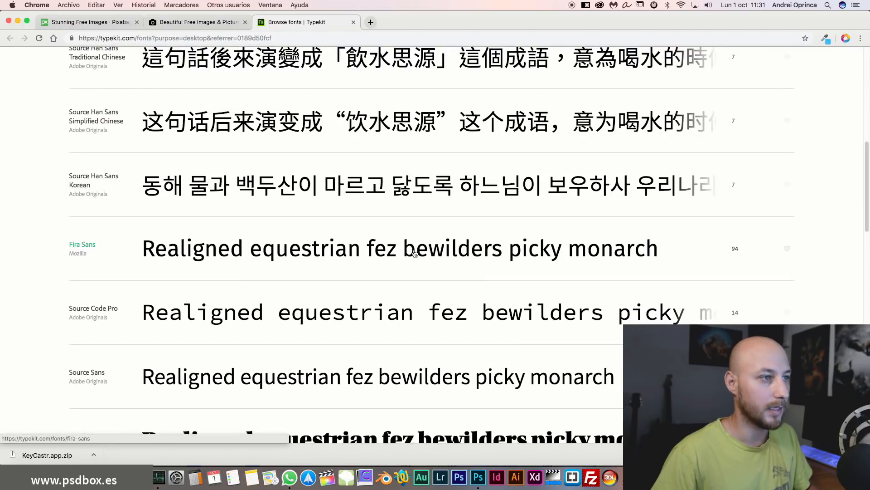
pyautogui.scroll(8, 390, 208)
pyautogui.scroll(-8, 615, 271)
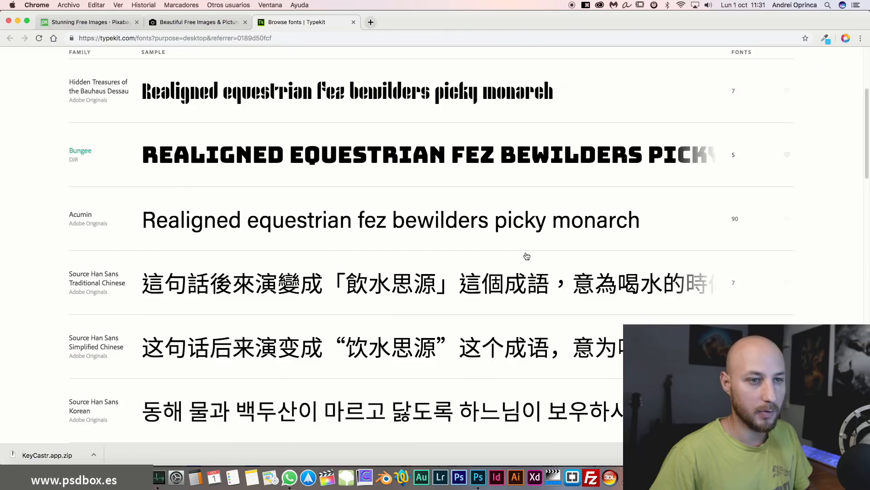
pyautogui.scroll(8, 359, 246)
pyautogui.scroll(-20, 361, 250)
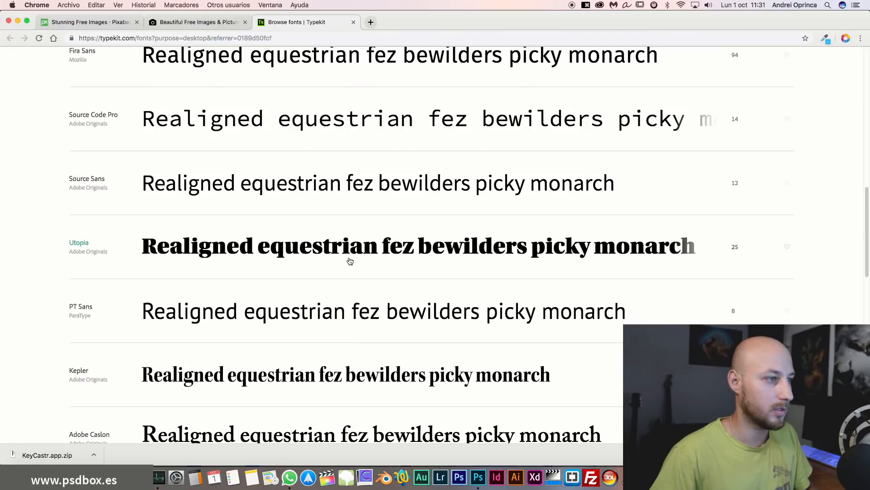
# Open the Myriad family page, browse its styles and sync Myriad Pro Bold Condensed.
pyautogui.click(249, 127)
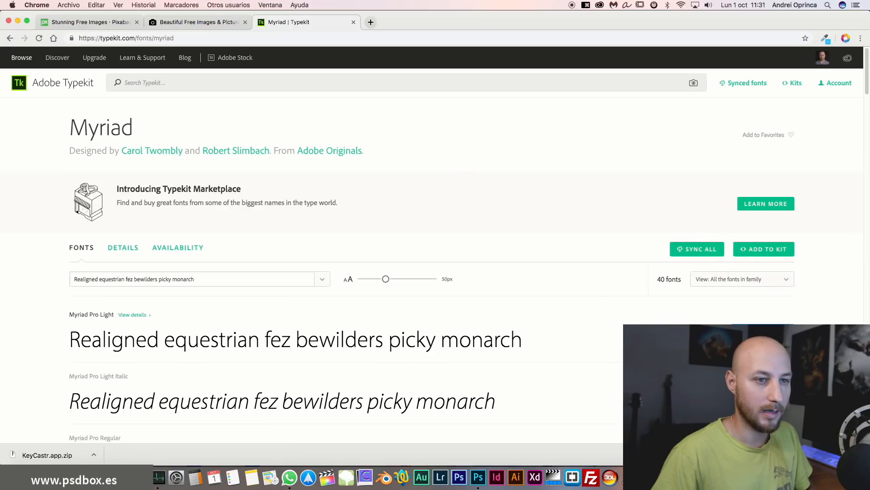
pyautogui.scroll(-3, 800, 240)
pyautogui.scroll(-10, 761, 263)
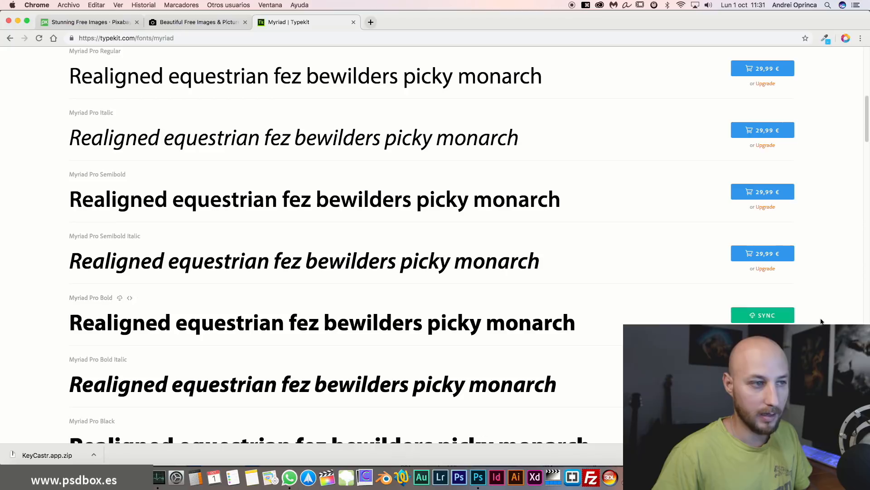
pyautogui.scroll(5, 315, 313)
pyautogui.scroll(6, 315, 314)
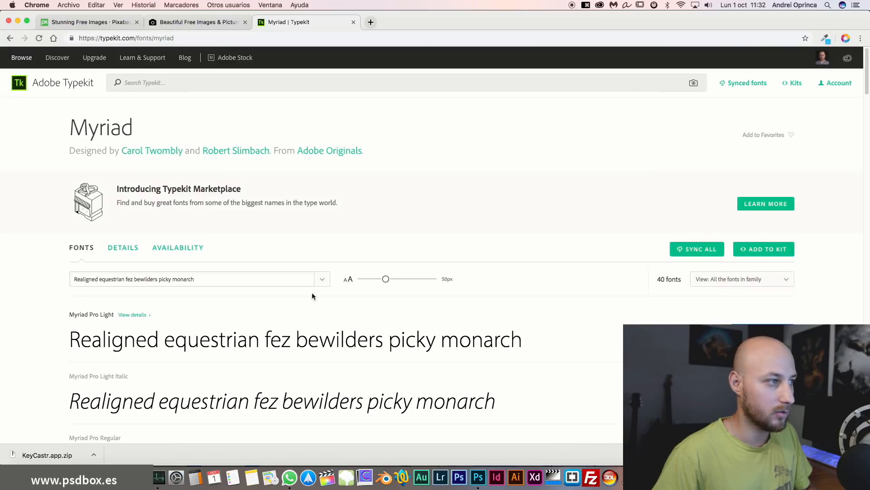
pyautogui.scroll(-20, 271, 281)
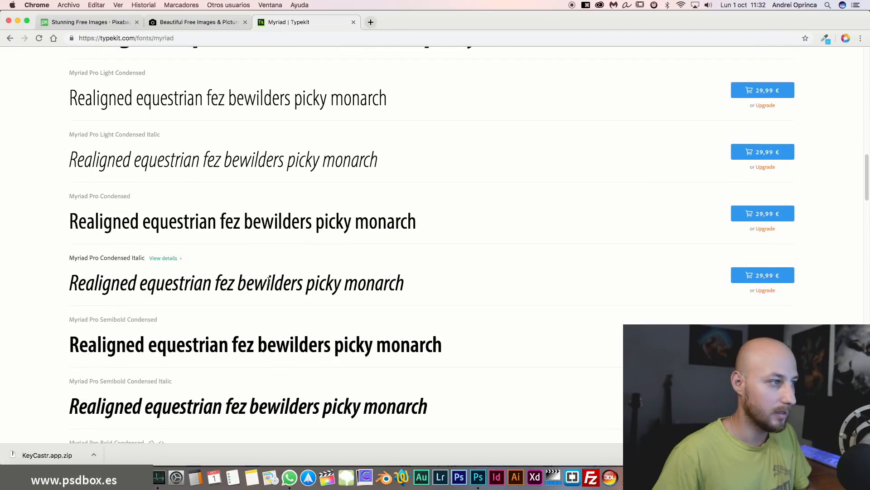
pyautogui.scroll(-2, 158, 234)
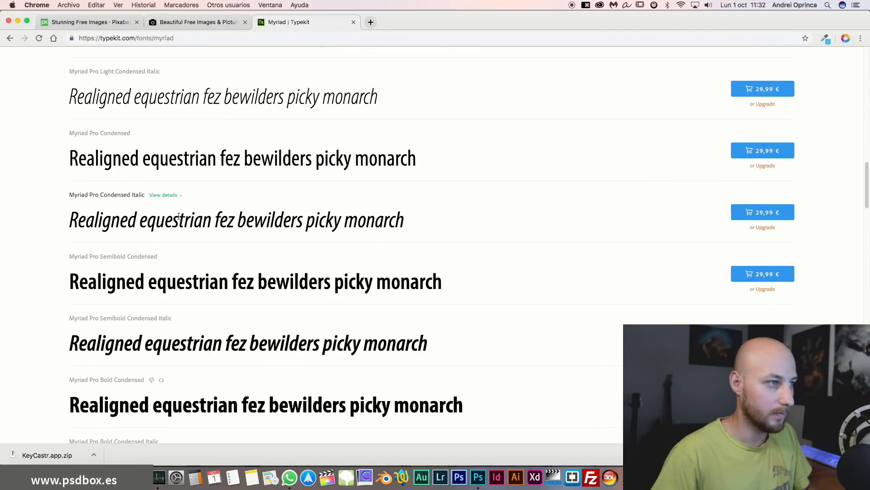
pyautogui.moveTo(173, 222); pyautogui.dragTo(298, 222)
pyautogui.scroll(-1, 297, 272)
pyautogui.scroll(-15, 254, 272)
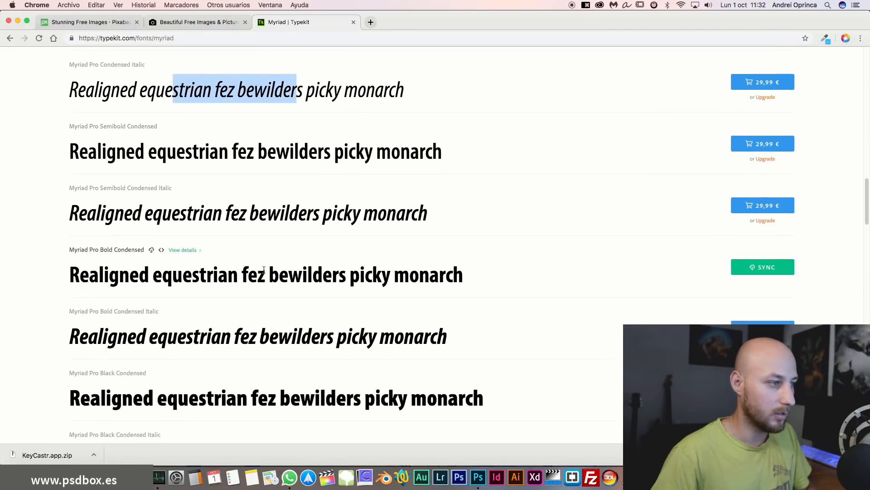
pyautogui.scroll(-20, 248, 280)
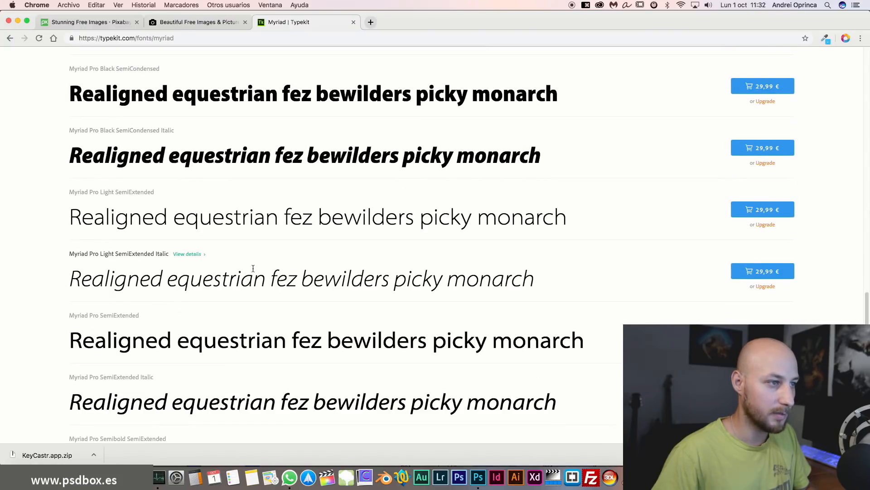
pyautogui.scroll(4, 271, 254)
pyautogui.scroll(20, 281, 247)
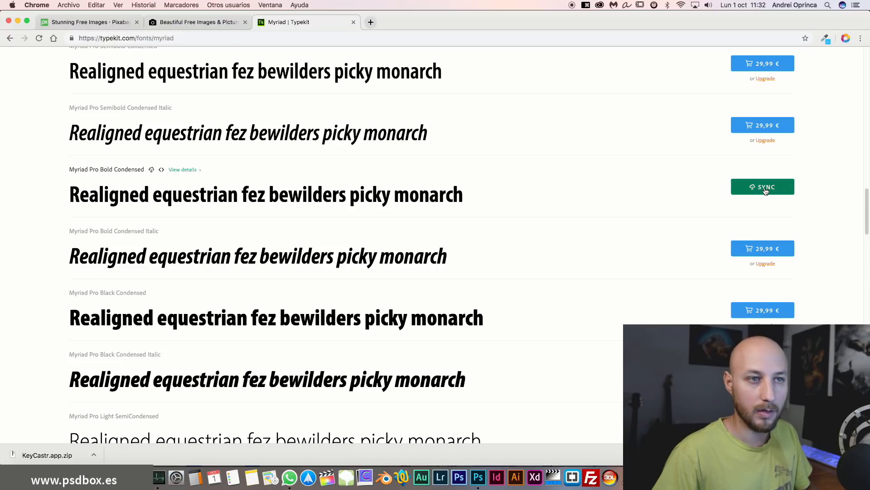
pyautogui.click(765, 189)
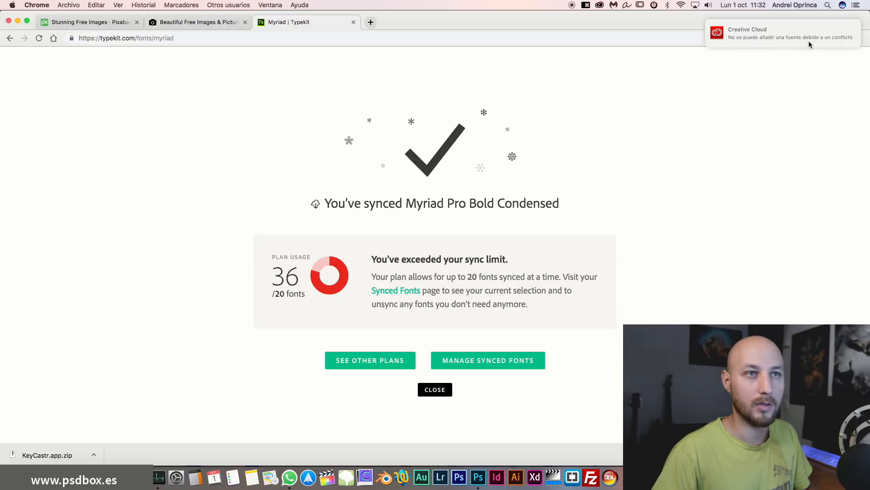
# Return to the Typekit Browse fonts page and switch back to Photoshop.
pyautogui.click(10, 38)
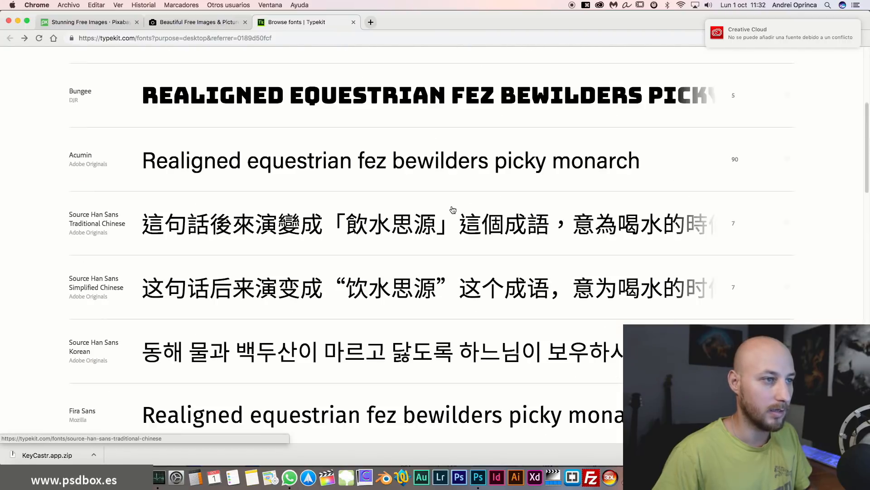
pyautogui.scroll(-15, 454, 203)
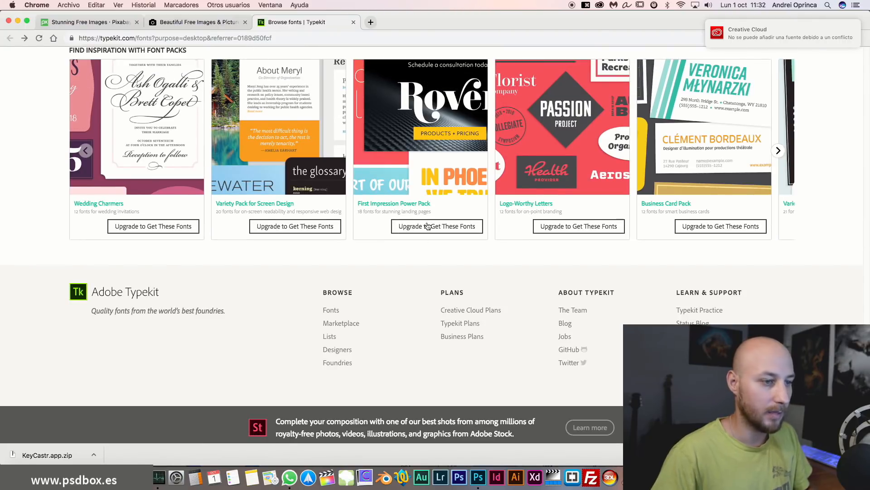
pyautogui.click(479, 476)
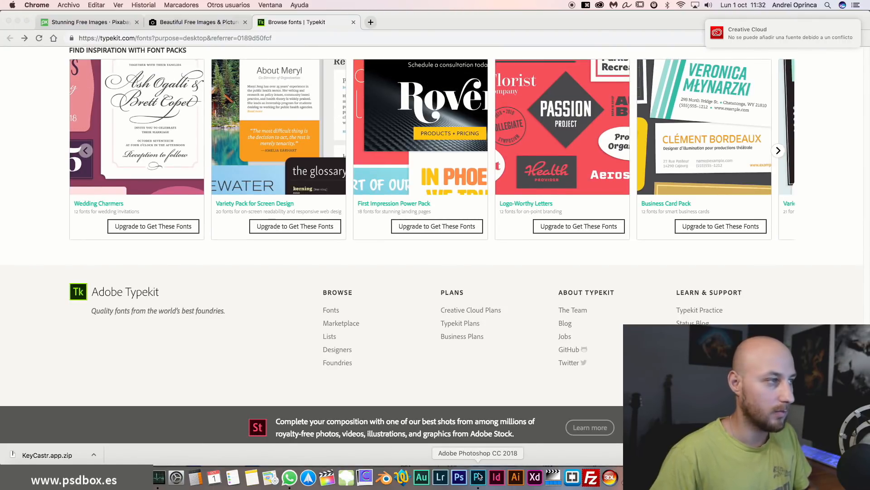
pyautogui.click(120, 28)
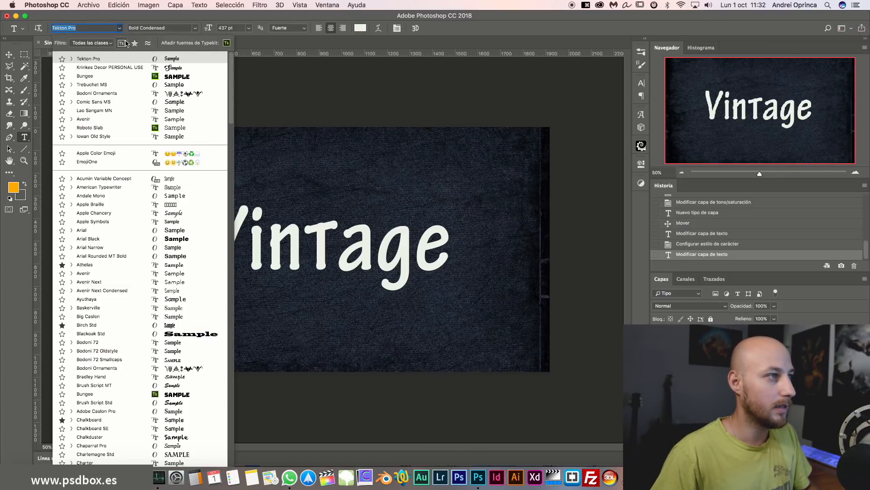
pyautogui.click(122, 44)
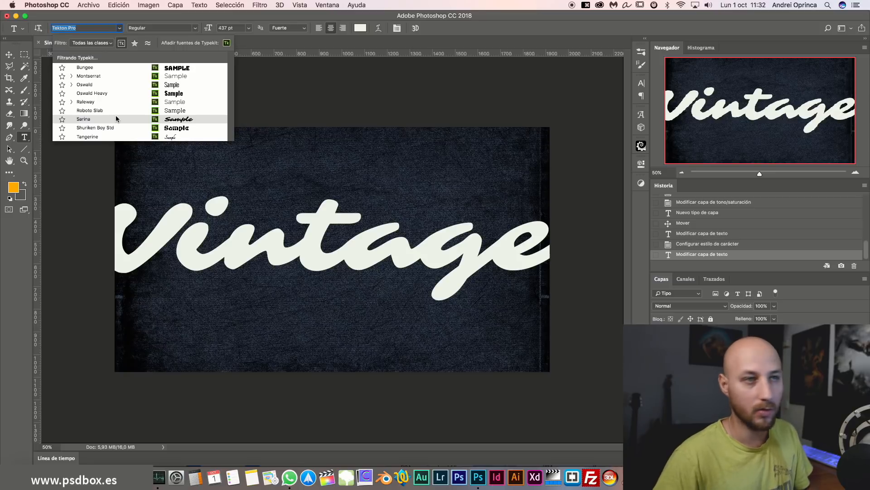
pyautogui.click(134, 46)
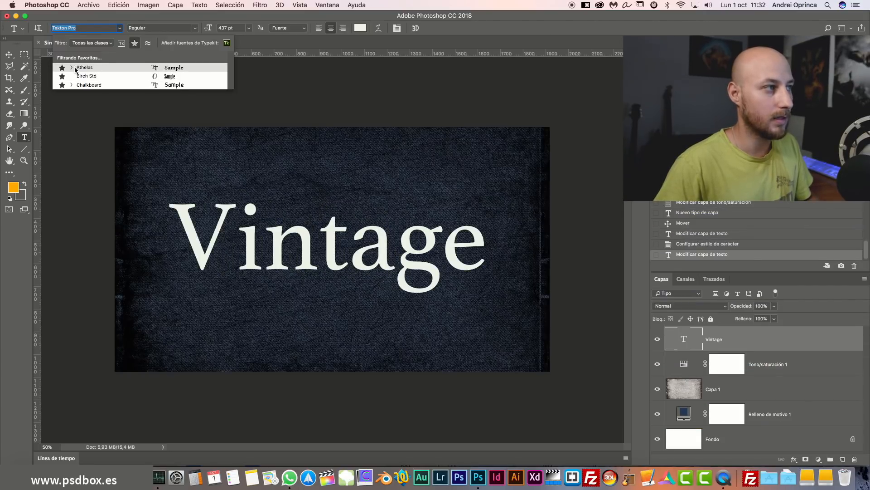
pyautogui.click(135, 42)
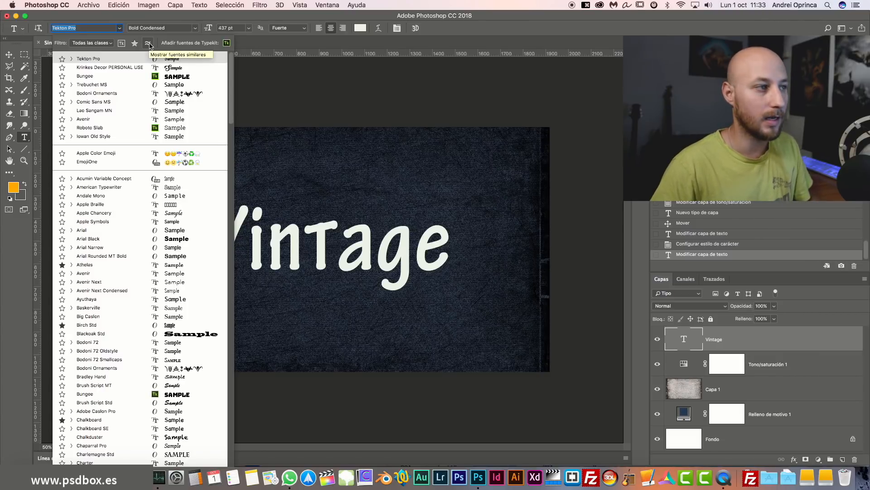
# Trash the empty Capa 2 type layer and select all of the Vintage text.
pyautogui.click(463, 219)
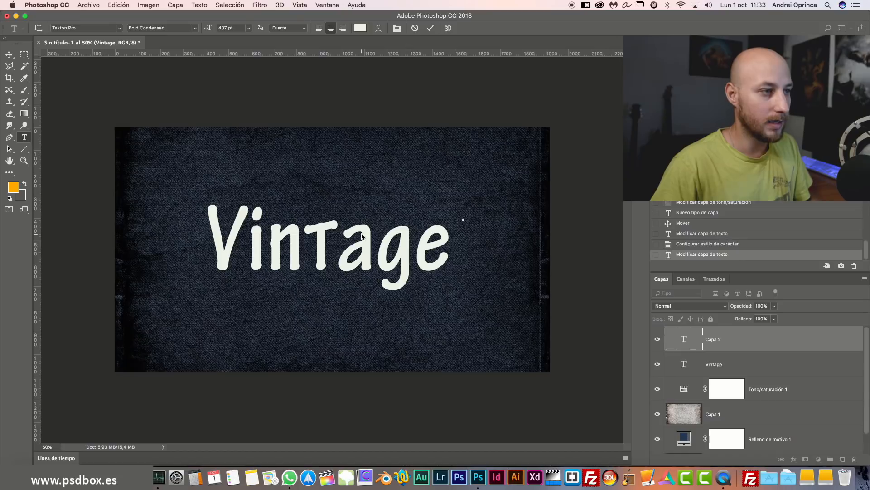
pyautogui.click(9, 55)
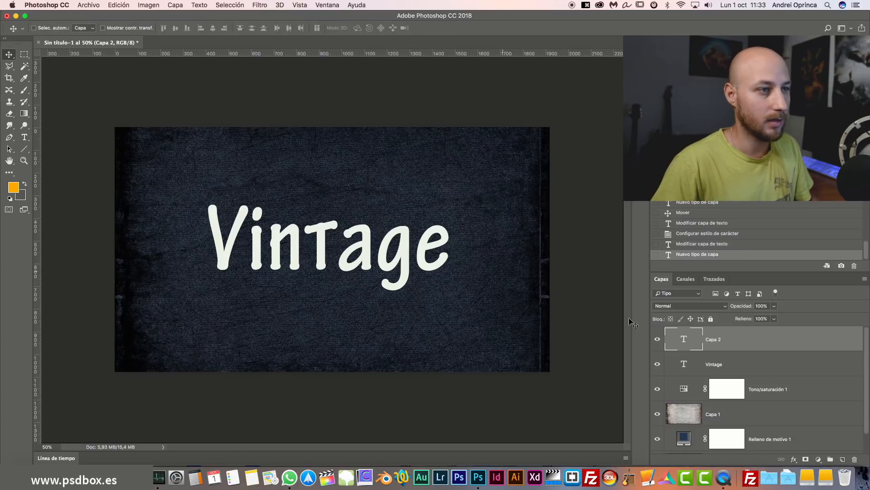
pyautogui.doubleClick(685, 339)
pyautogui.click(750, 346)
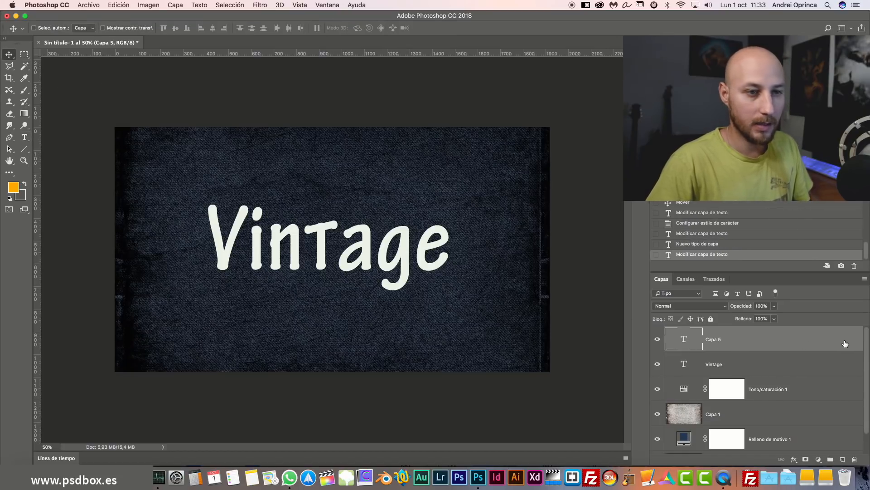
pyautogui.moveTo(846, 344); pyautogui.dragTo(854, 460)
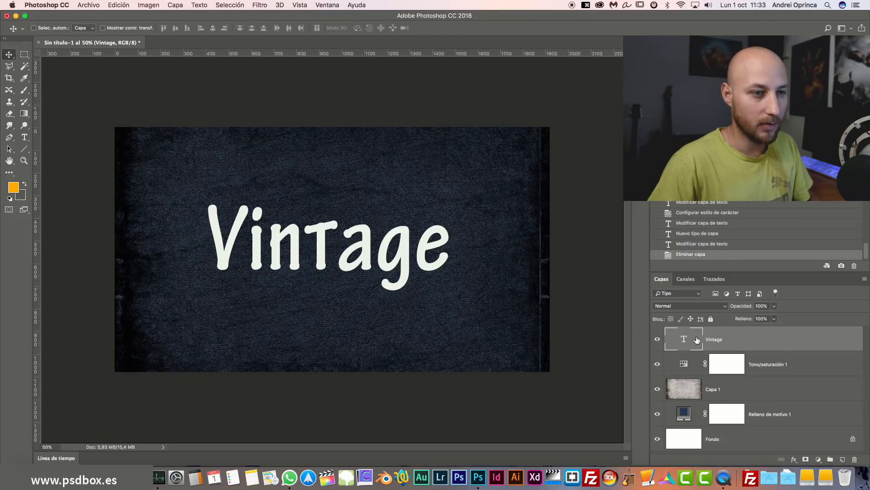
pyautogui.doubleClick(681, 341)
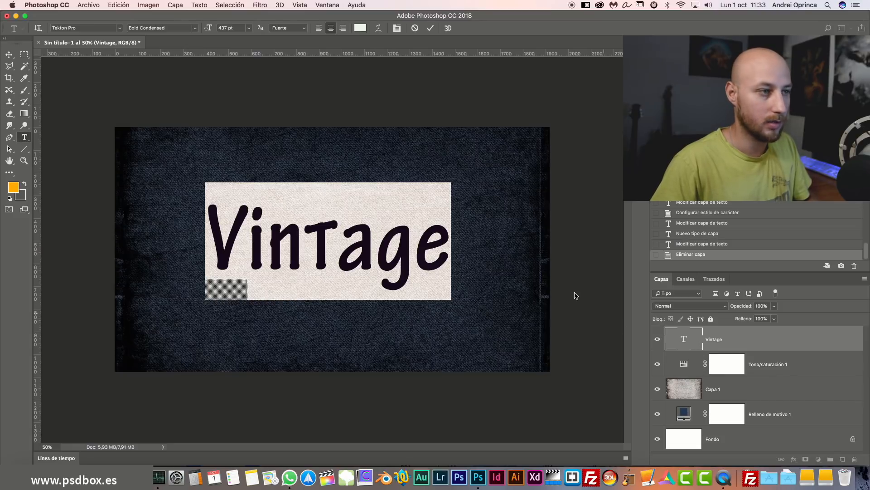
pyautogui.click(119, 28)
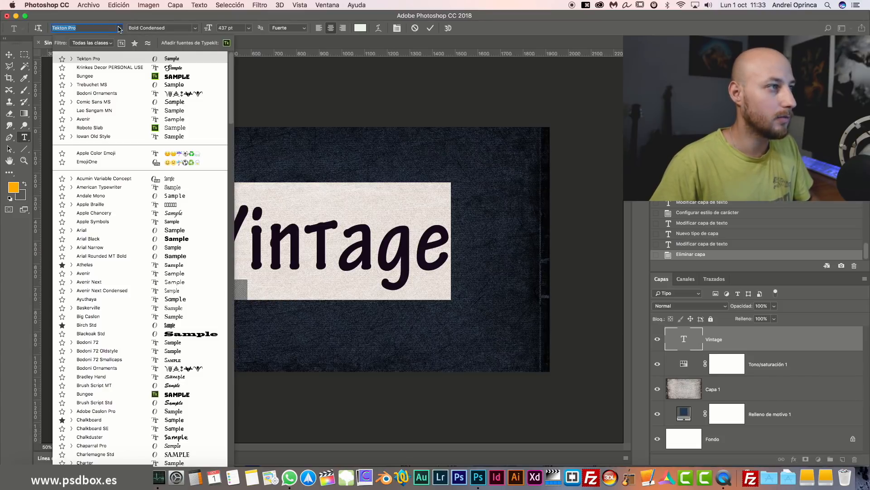
pyautogui.click(148, 45)
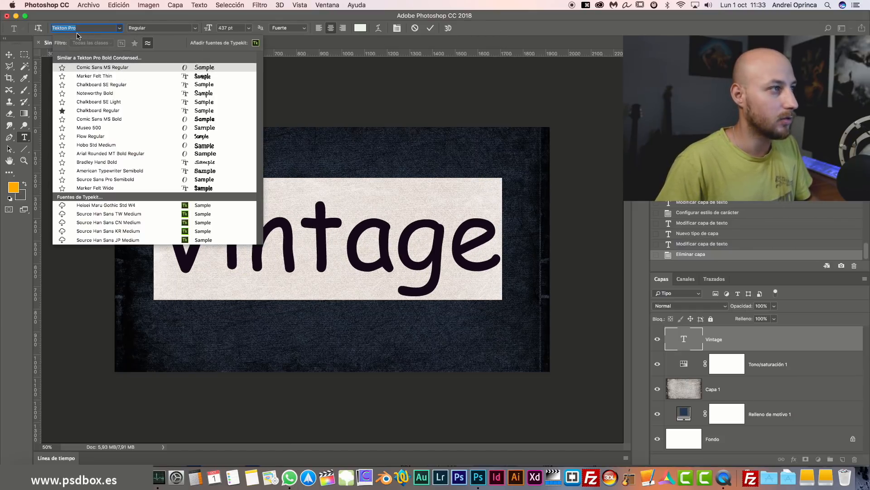
pyautogui.click(553, 32)
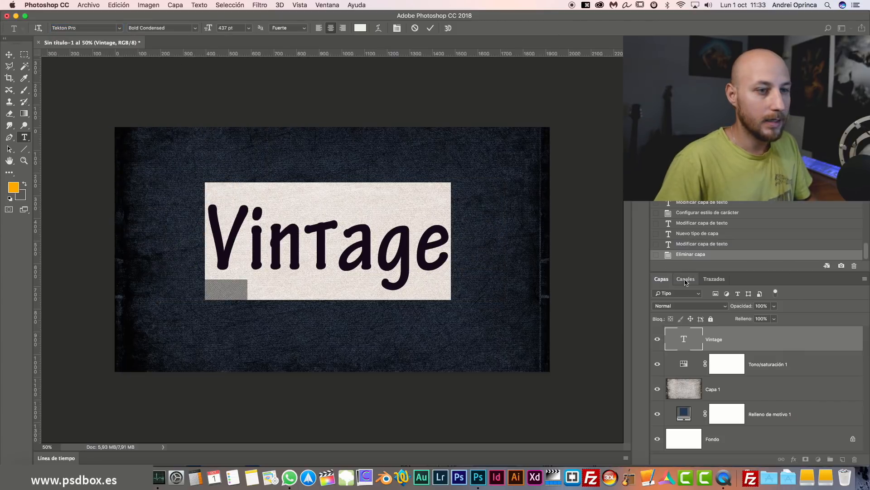
pyautogui.click(120, 29)
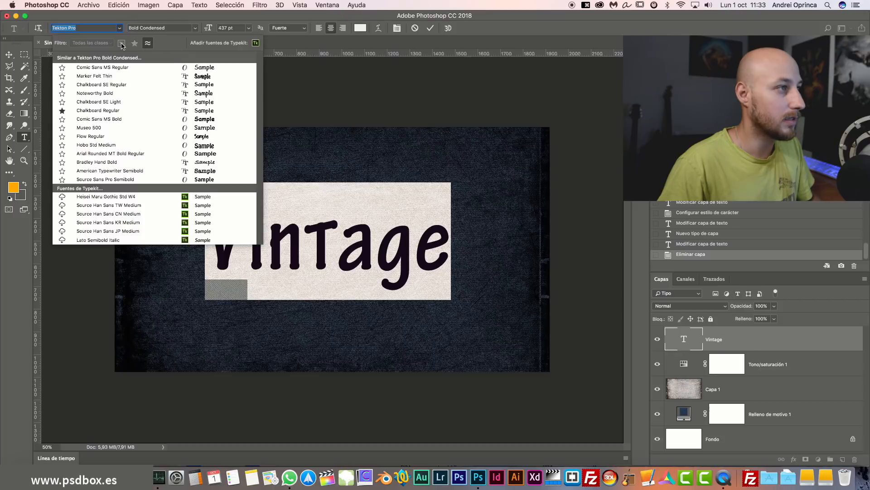
# Filter the font family list to show all serif fonts.
pyautogui.click(148, 43)
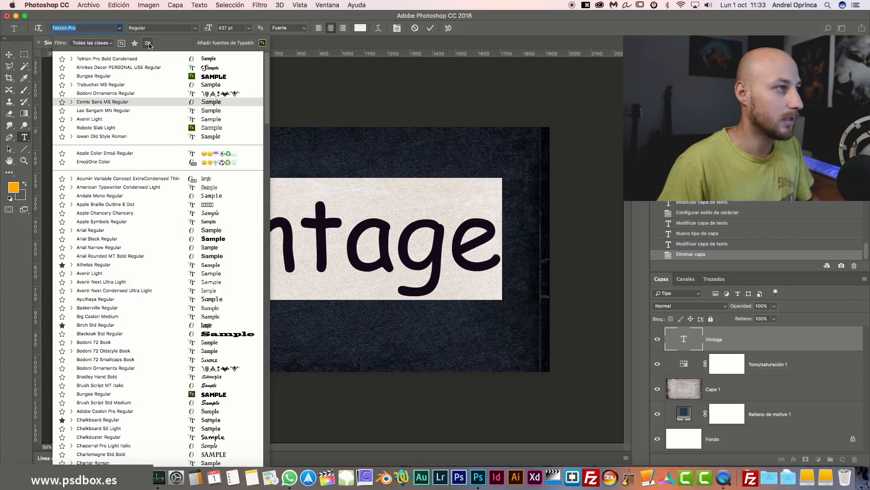
pyautogui.click(112, 43)
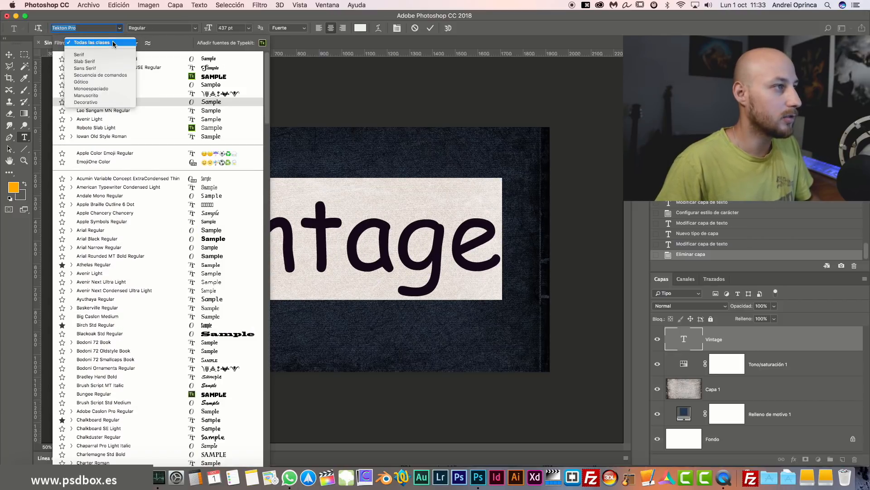
pyautogui.click(95, 58)
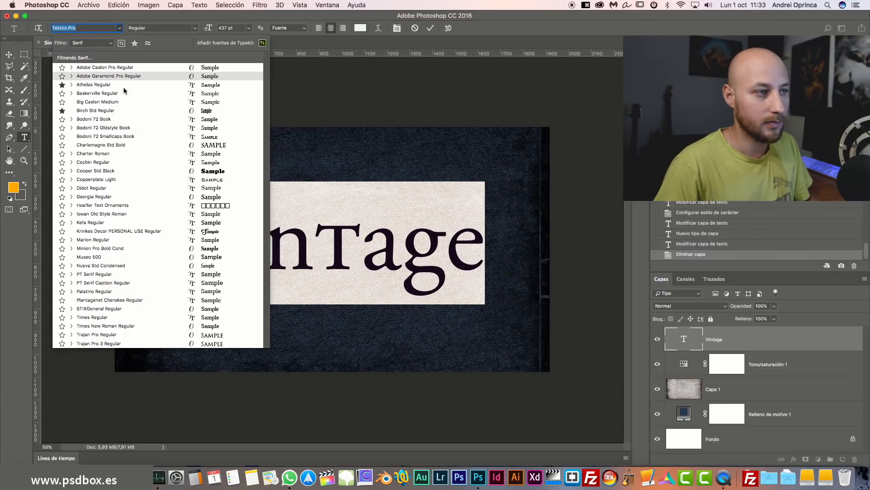
pyautogui.click(527, 30)
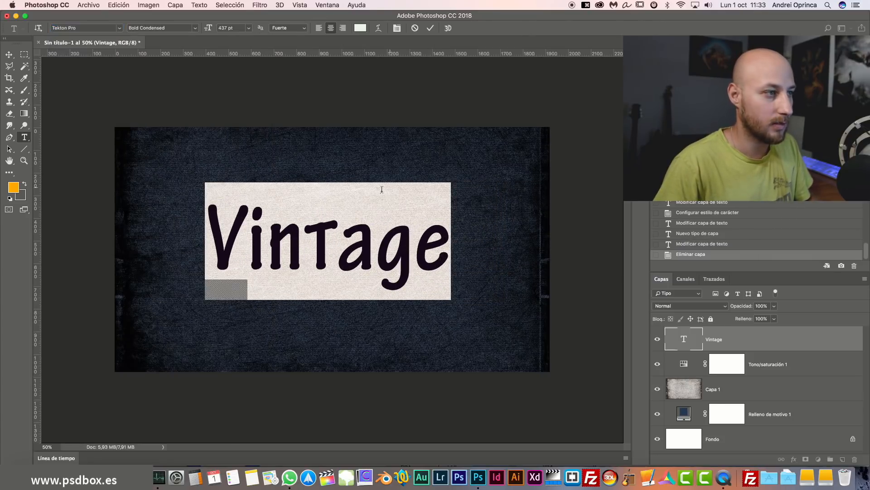
# Try Baskerville and Bodoni 72 Oldstyle on Vintage, then settle on Didot Regular.
pyautogui.click(120, 28)
pyautogui.click(93, 98)
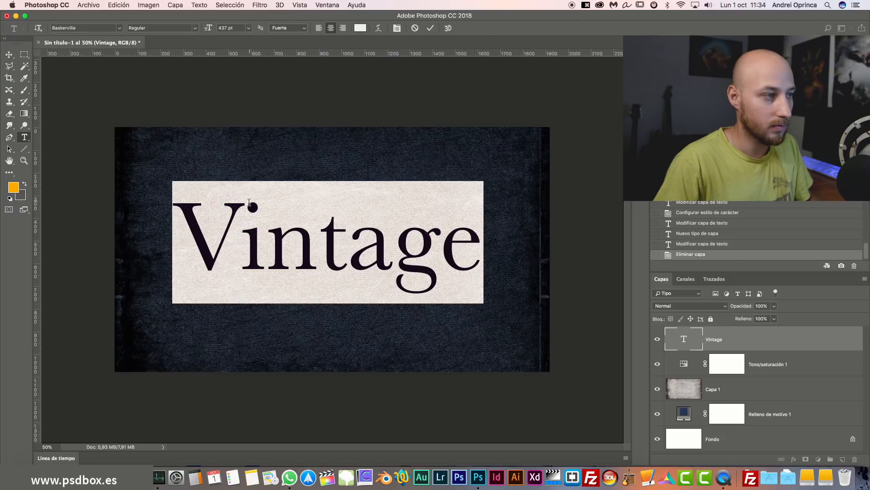
pyautogui.click(120, 27)
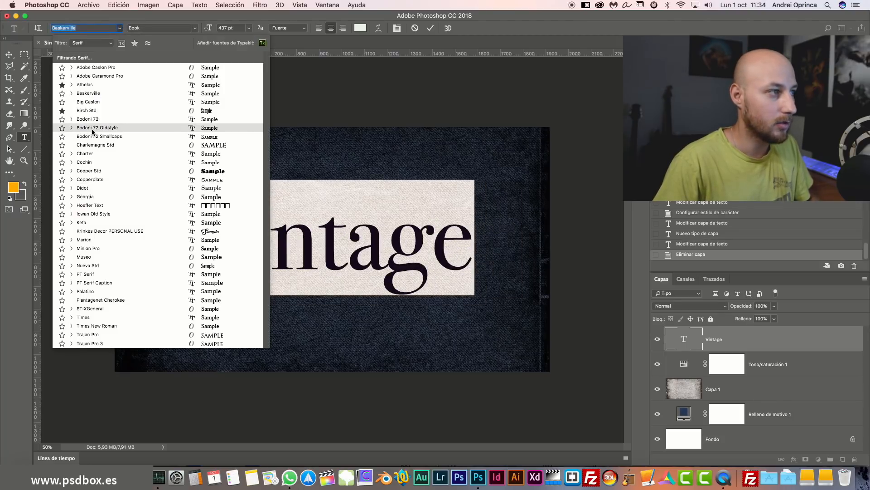
pyautogui.click(122, 128)
pyautogui.click(119, 28)
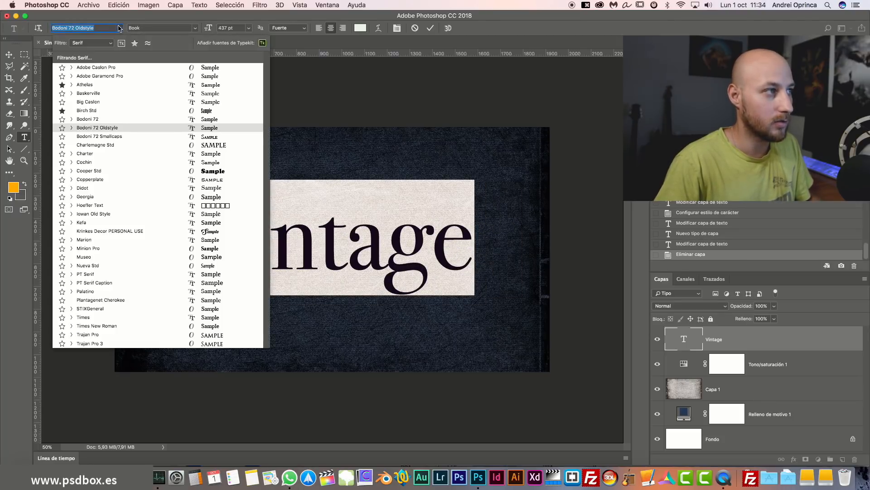
pyautogui.click(108, 193)
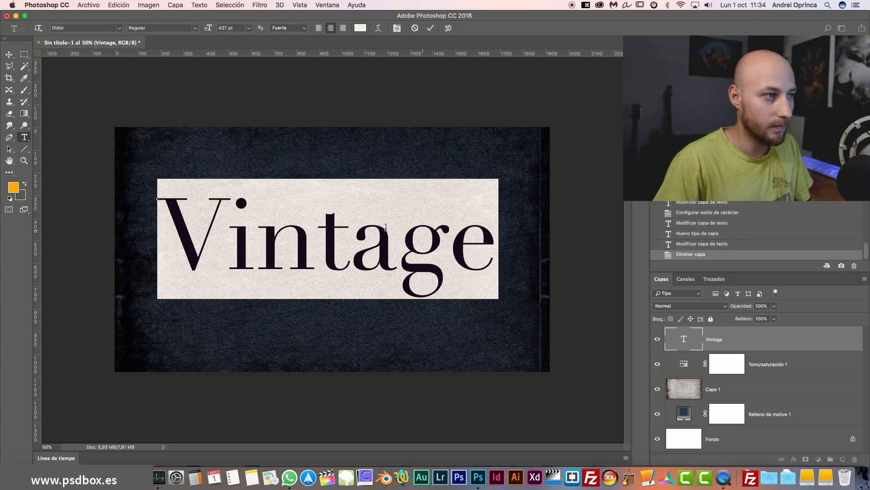
pyautogui.click(120, 28)
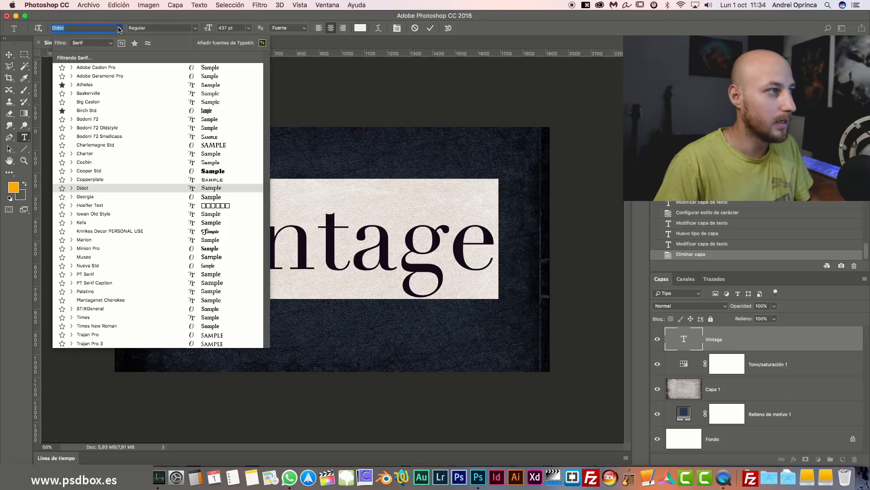
pyautogui.click(109, 43)
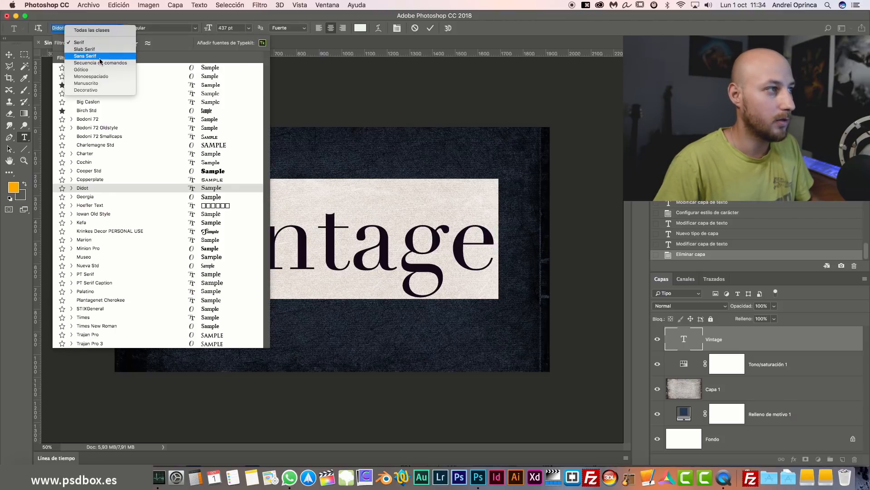
# Try the Vintage text in sans-serif Arial, then in Avenir Next.
pyautogui.click(99, 59)
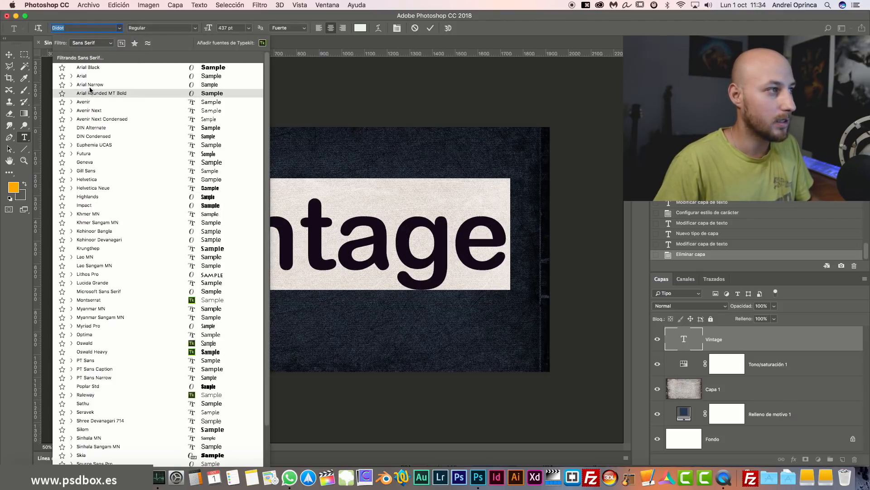
pyautogui.click(92, 80)
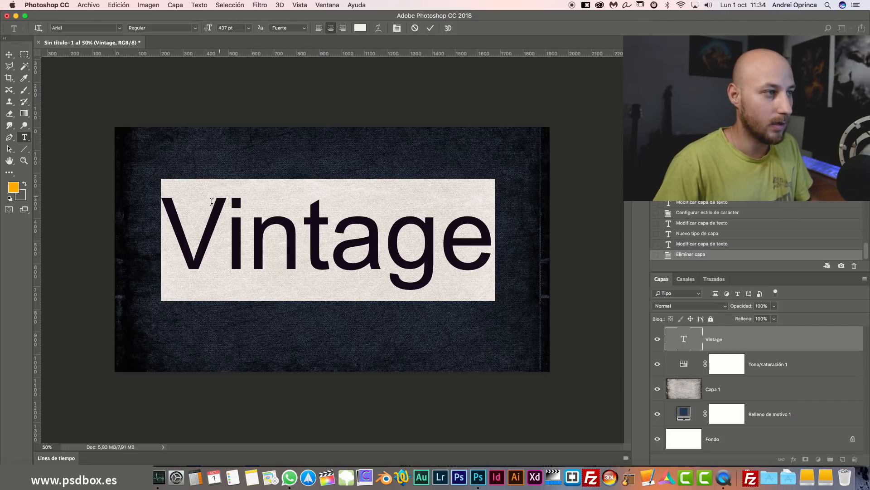
pyautogui.click(118, 30)
pyautogui.click(95, 115)
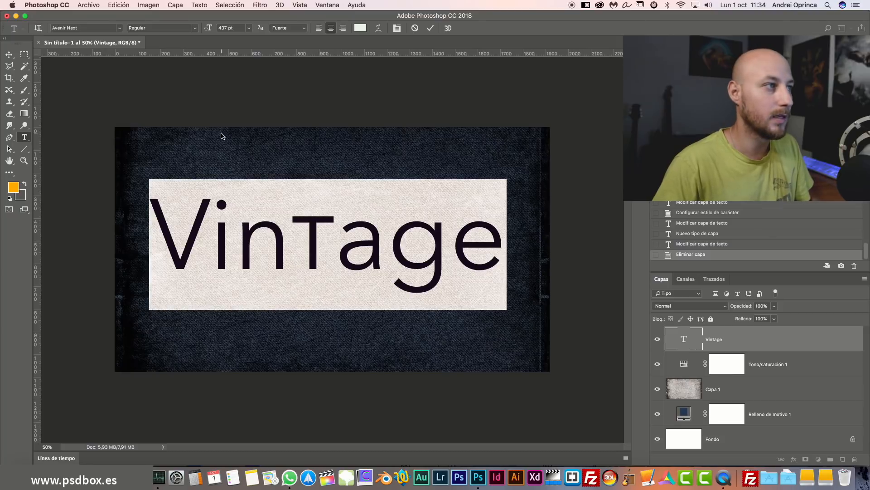
# Filter the font list to slab-serif fonts and set Vintage in Roboto Slab.
pyautogui.click(118, 29)
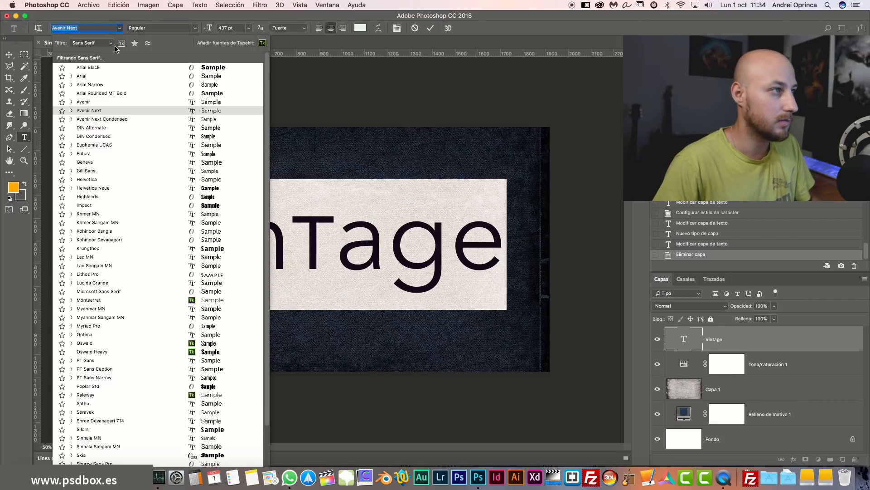
pyautogui.click(112, 43)
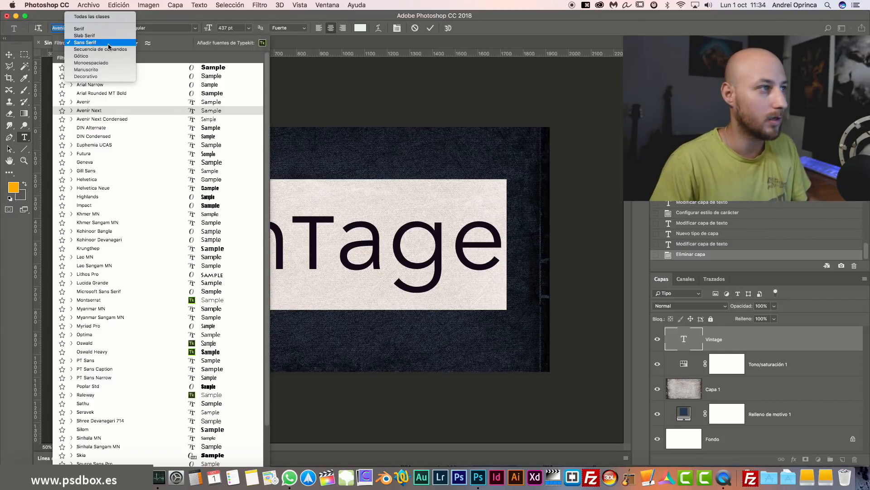
pyautogui.click(79, 29)
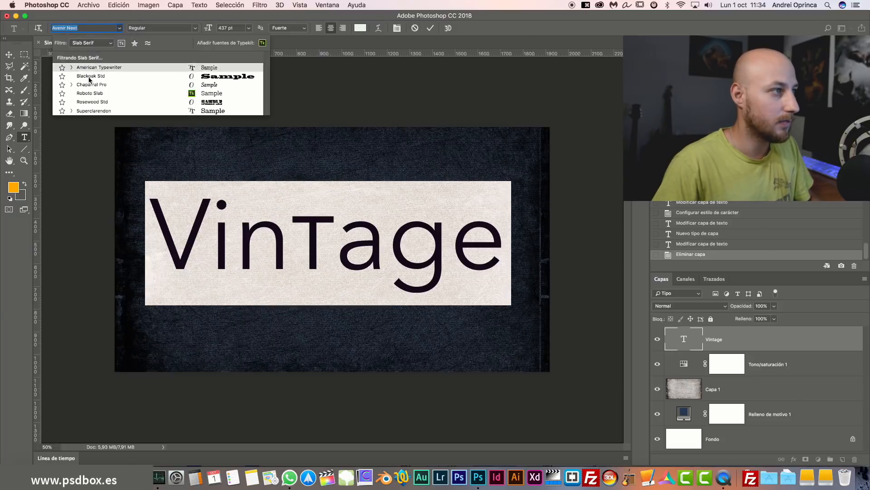
pyautogui.click(91, 98)
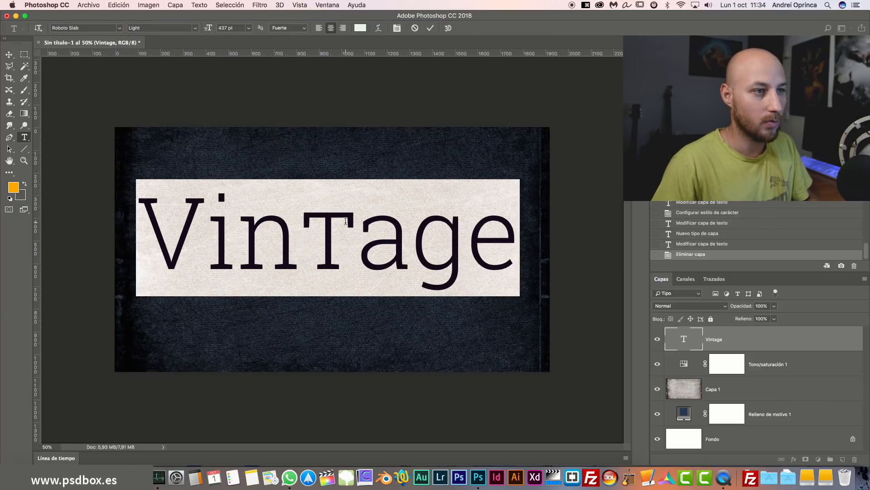
pyautogui.click(121, 29)
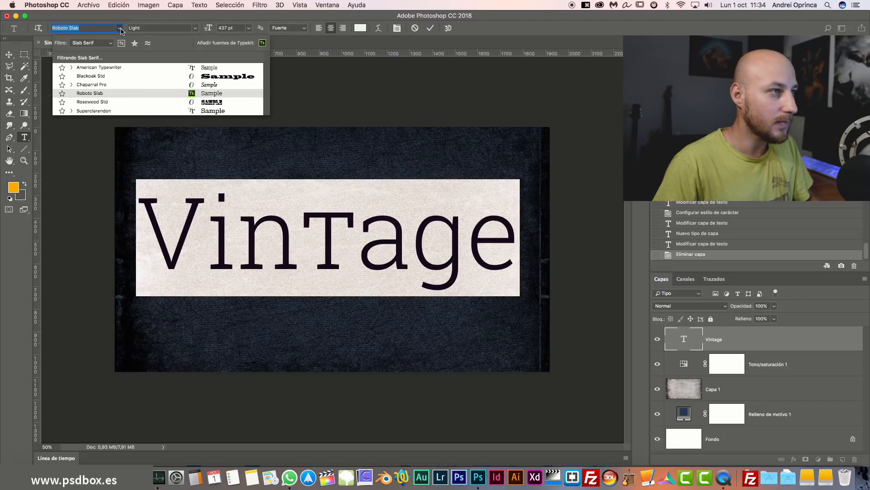
pyautogui.click(163, 120)
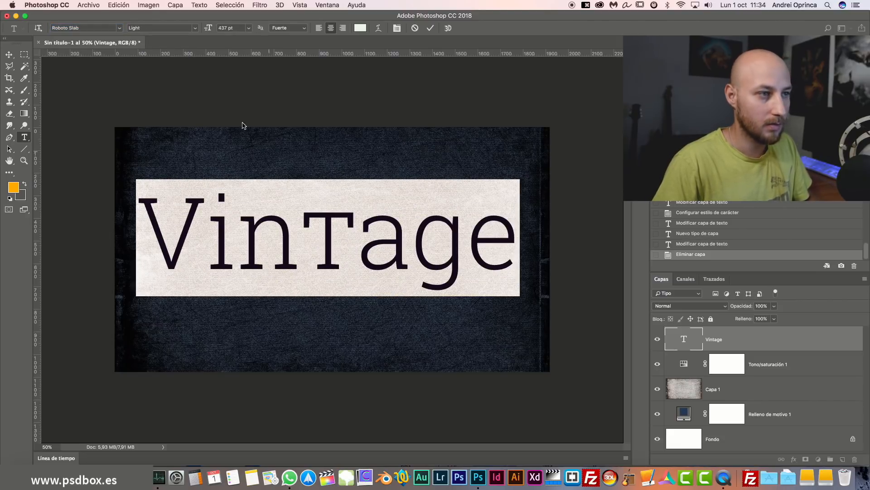
pyautogui.click(120, 29)
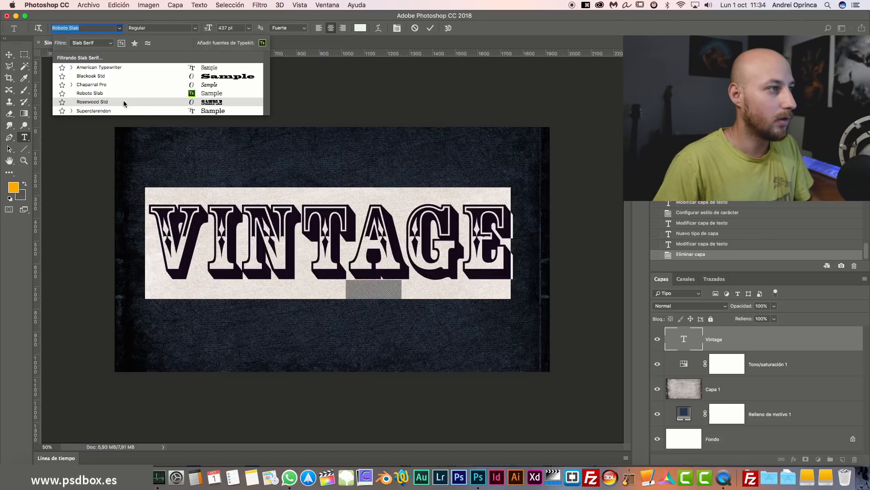
pyautogui.click(109, 42)
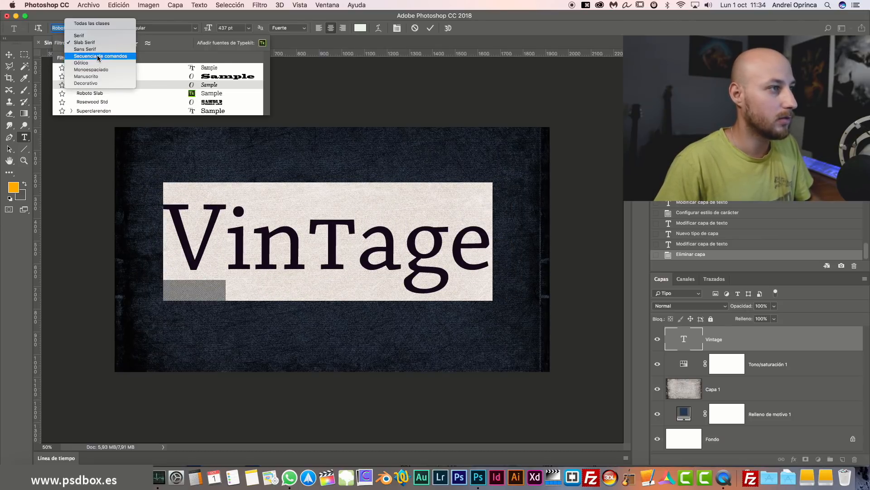
# Browse the script, handwritten and decorative font classes for the Vintage text.
pyautogui.click(98, 56)
pyautogui.click(110, 44)
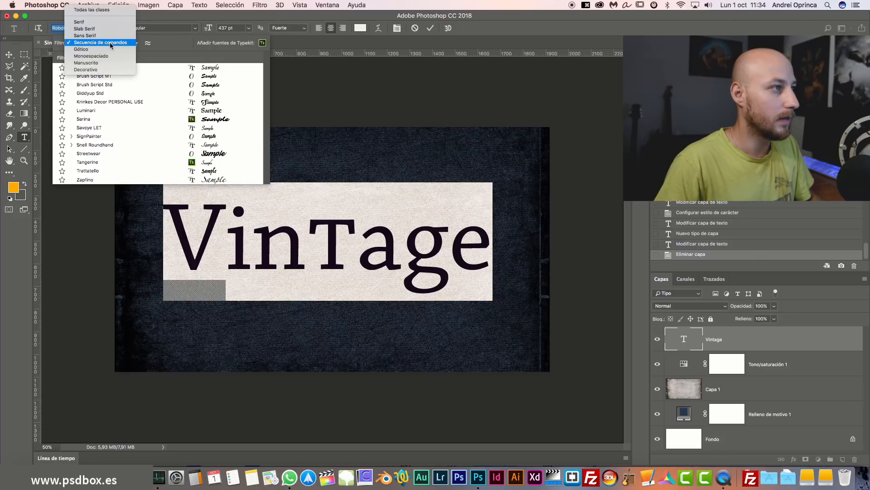
pyautogui.click(98, 64)
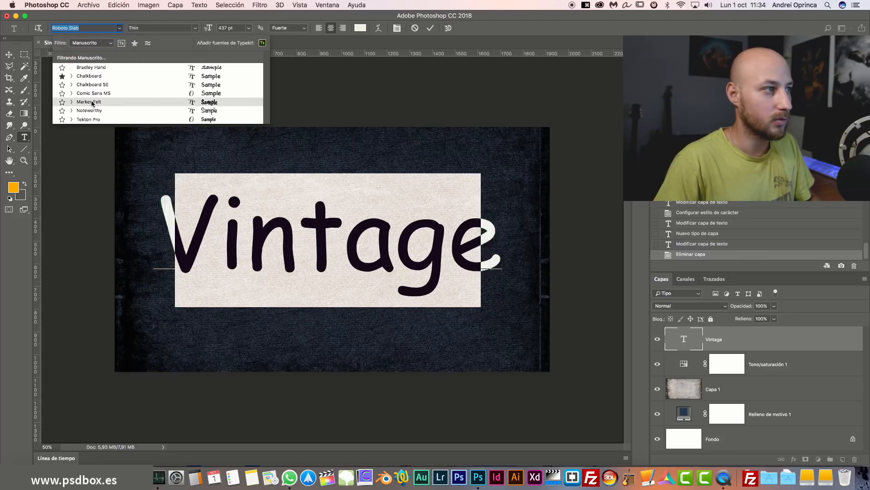
pyautogui.click(111, 42)
pyautogui.click(102, 54)
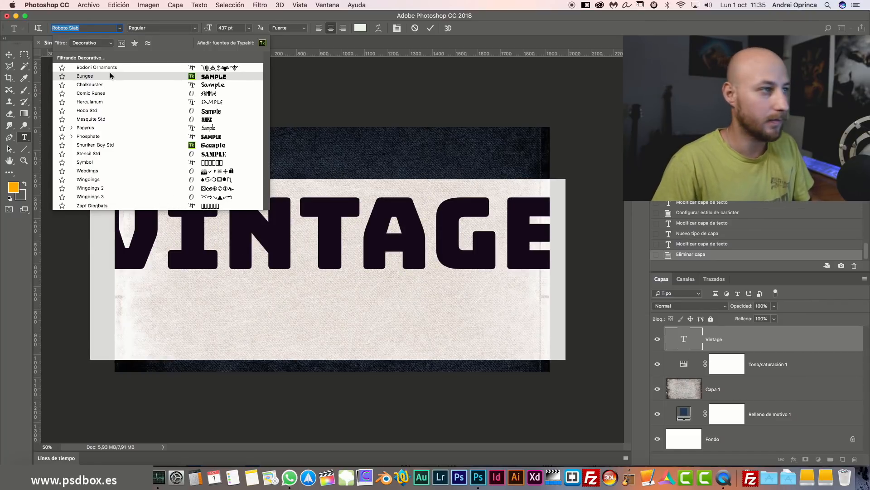
pyautogui.click(119, 28)
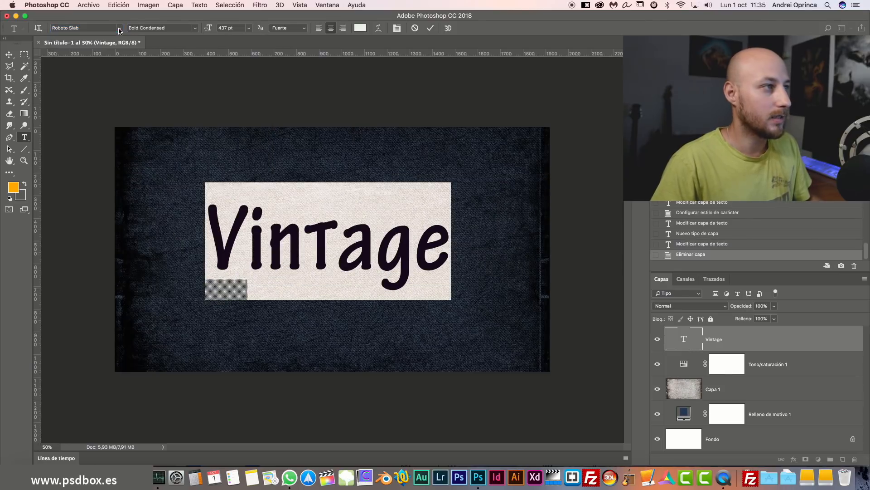
pyautogui.click(120, 28)
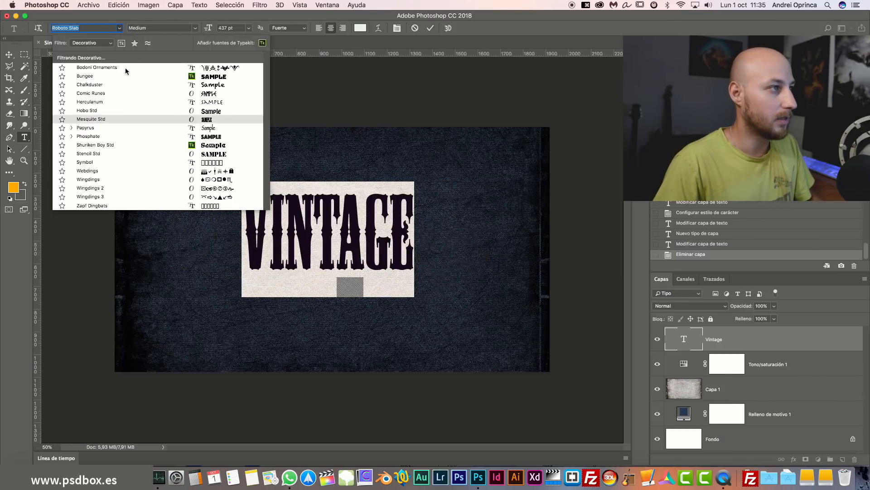
# Show all font classes again, set Vintage in Krinkes Decor and commit the text.
pyautogui.click(113, 42)
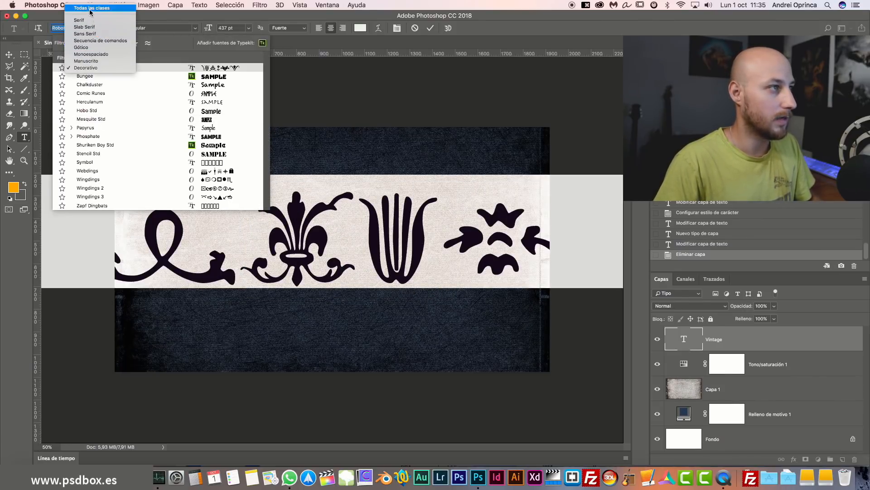
pyautogui.click(91, 8)
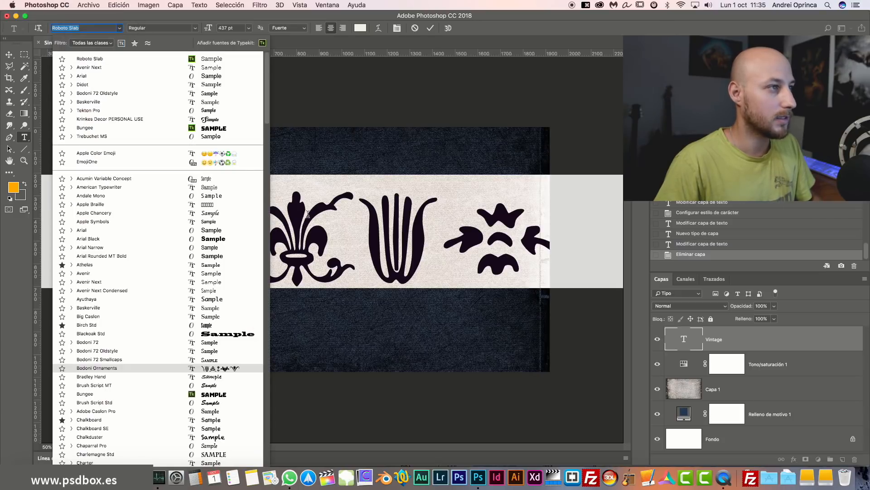
pyautogui.click(204, 119)
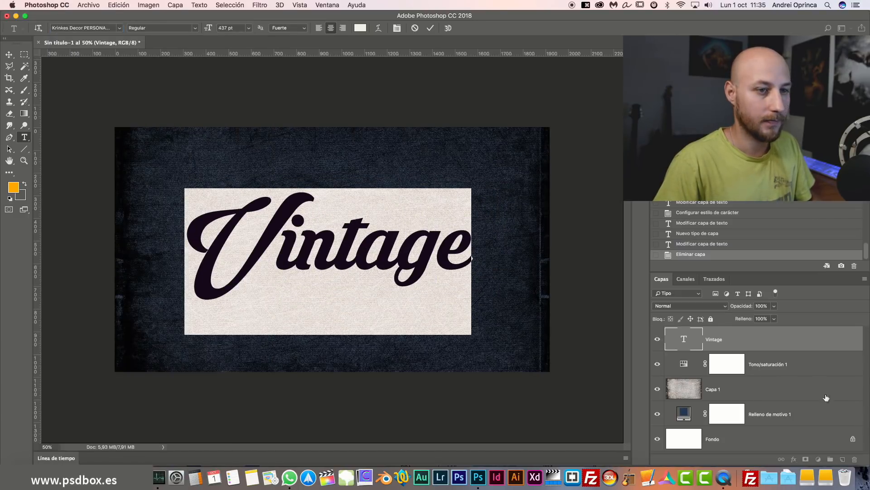
pyautogui.click(774, 338)
pyautogui.press('v')
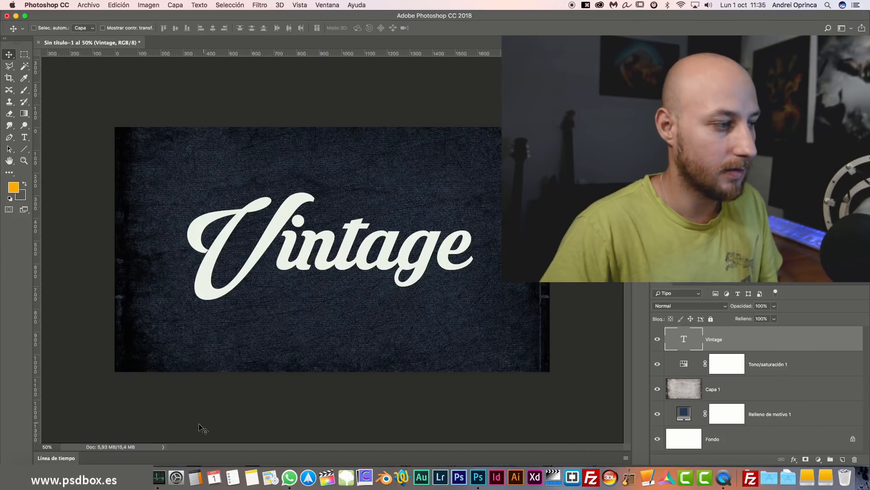
pyautogui.click(45, 477)
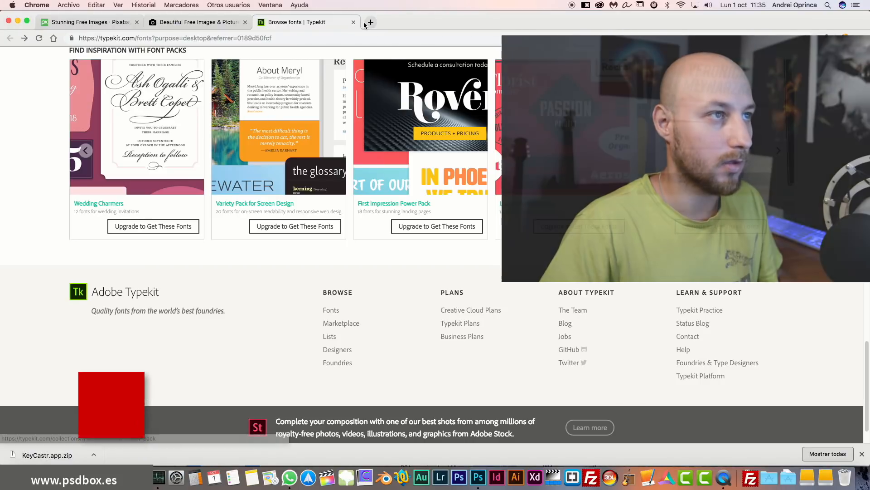
# Load dafont.com in a new browser tab and scroll through its font listings.
pyautogui.click(369, 22)
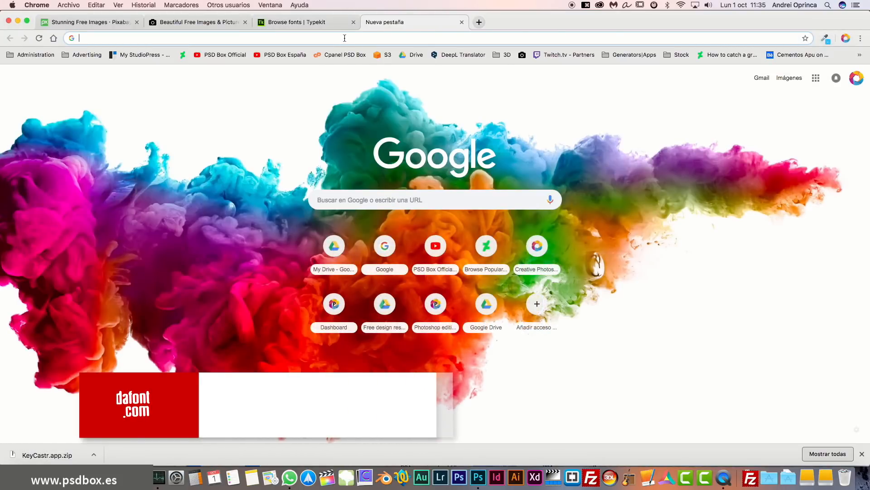
pyautogui.write('dafont')
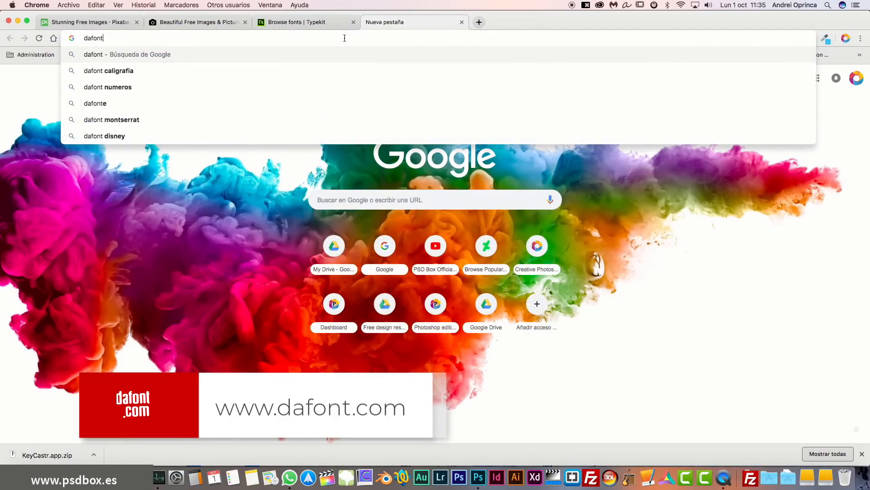
pyautogui.write('.com')
pyautogui.press('Return')
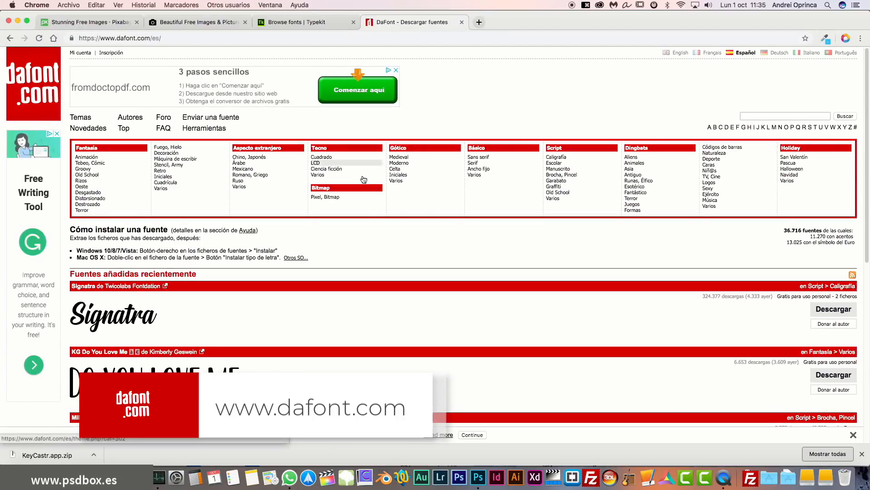
pyautogui.scroll(-1, 385, 230)
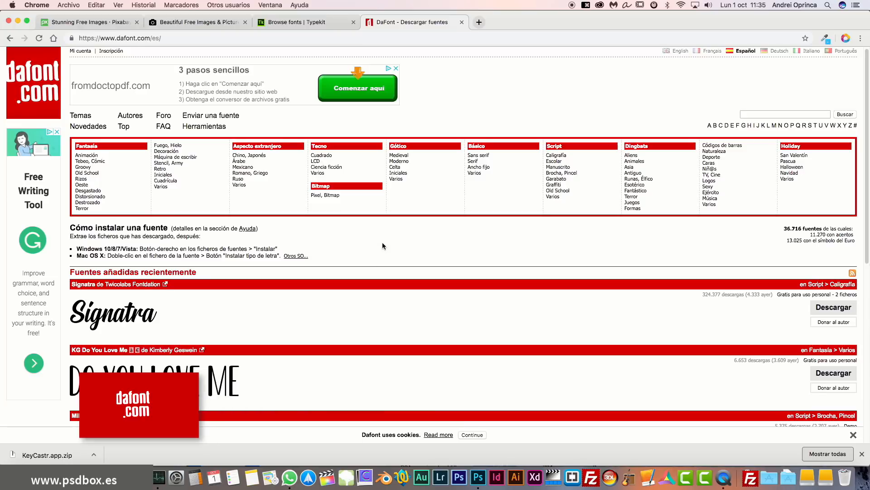
pyautogui.scroll(-1, 383, 245)
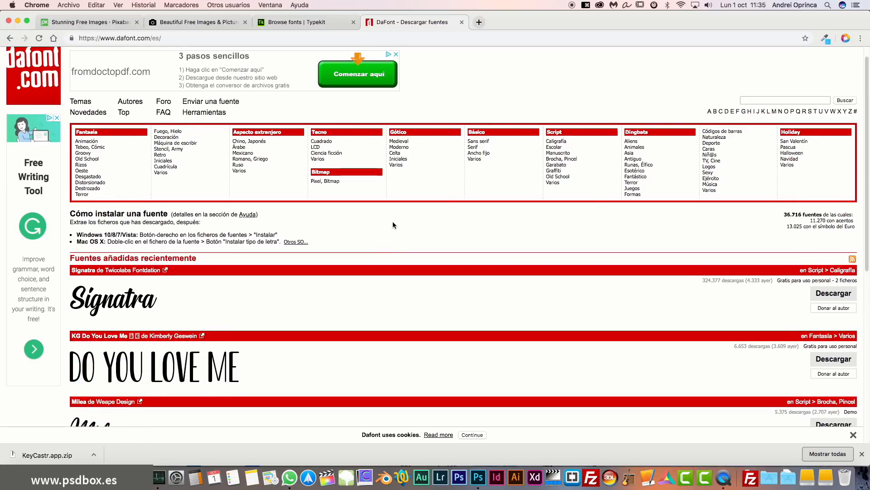
pyautogui.scroll(-6, 290, 286)
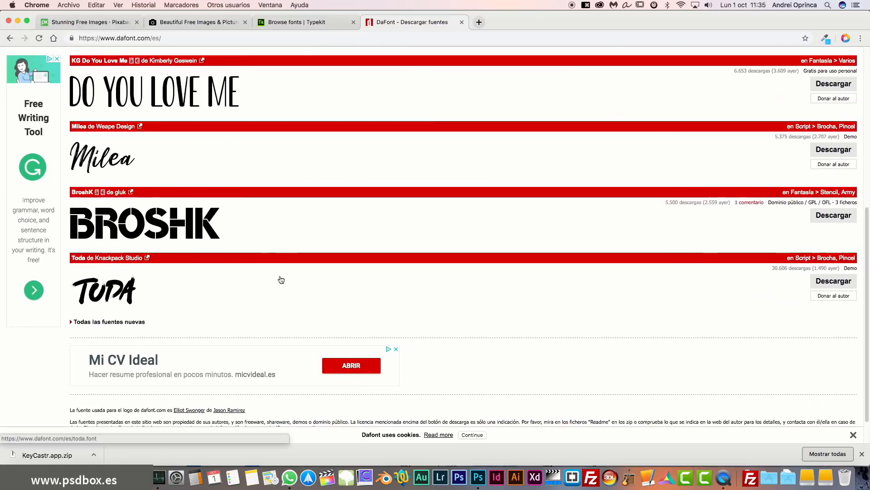
# Open the Toda brush font's page and scroll through its glyph chart.
pyautogui.click(151, 272)
pyautogui.scroll(-6, 233, 245)
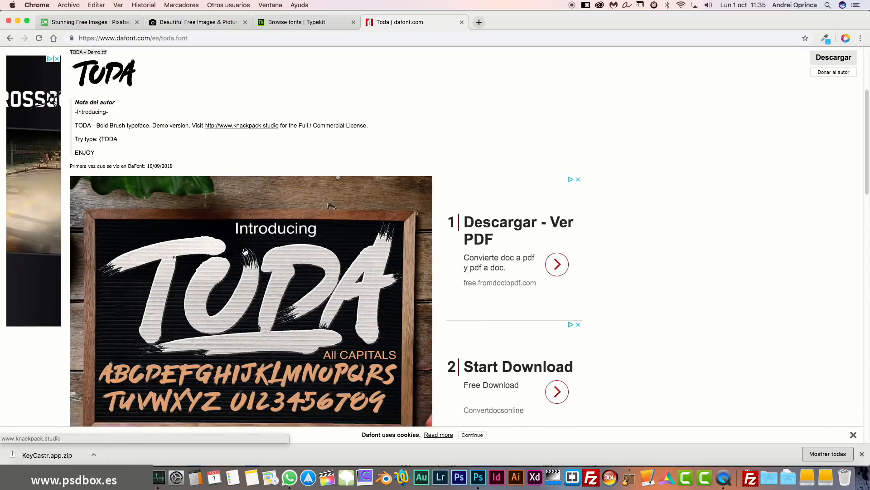
pyautogui.scroll(-5, 275, 263)
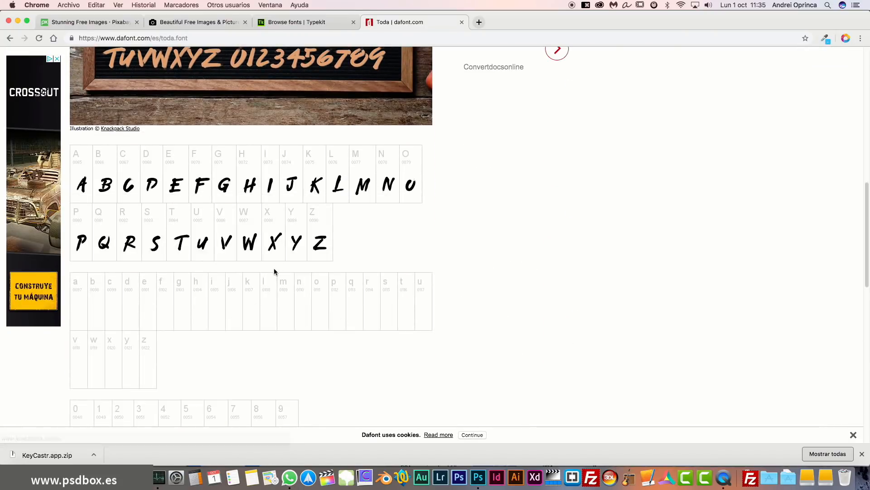
pyautogui.scroll(11, 273, 204)
pyautogui.scroll(-9, 268, 213)
pyautogui.scroll(-4, 260, 219)
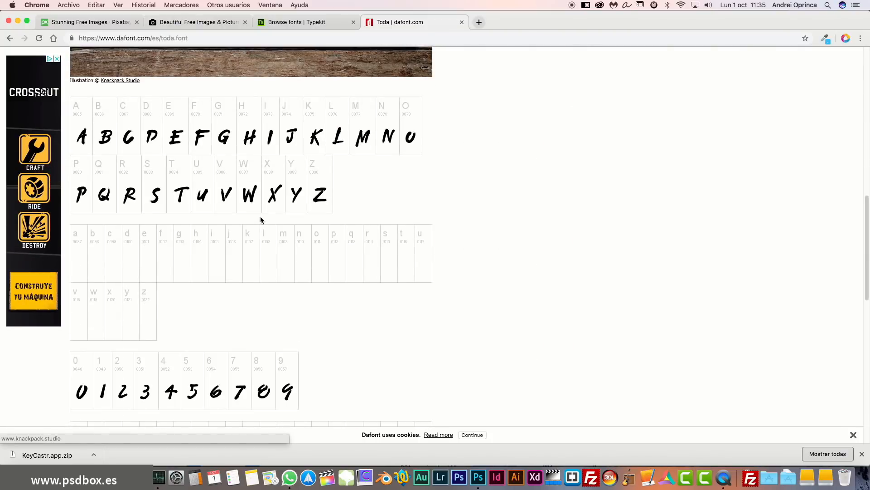
pyautogui.scroll(-2, 179, 190)
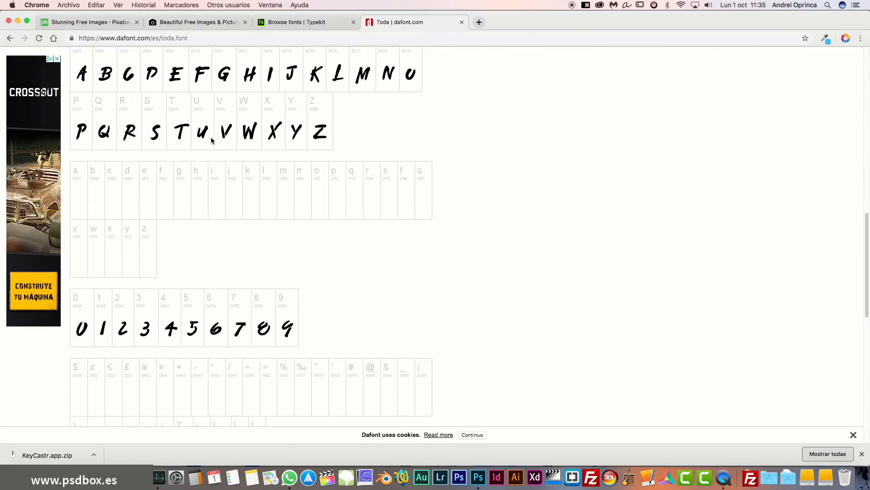
pyautogui.scroll(-3, 236, 172)
pyautogui.scroll(-6, 227, 179)
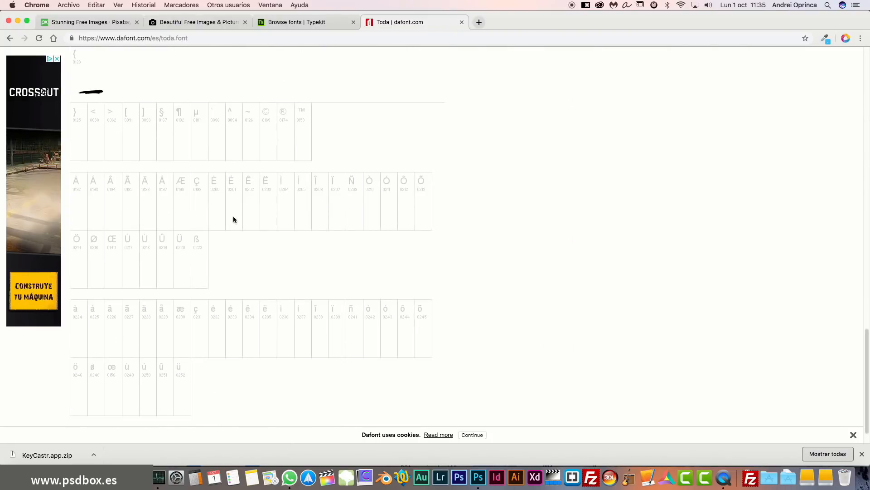
pyautogui.scroll(-2, 233, 227)
pyautogui.scroll(15, 250, 236)
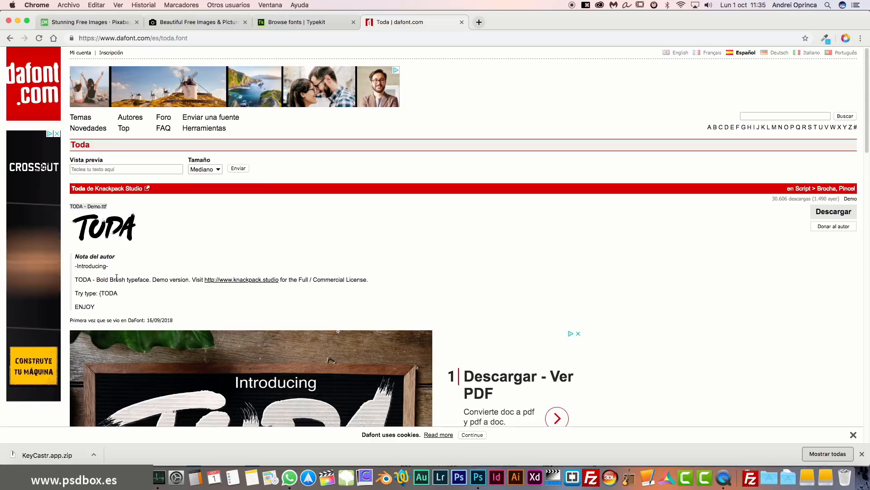
# Highlight the author's demo-licence note mentioning a commercial licence.
pyautogui.moveTo(117, 278); pyautogui.dragTo(172, 279)
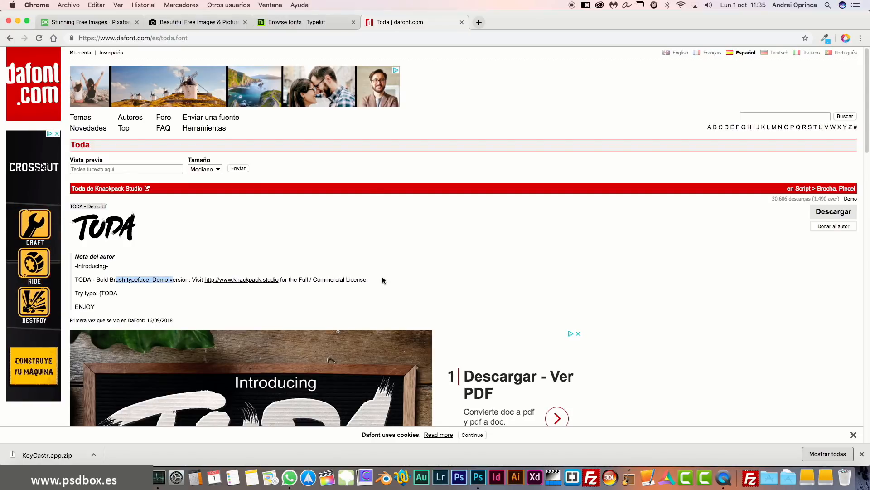
pyautogui.moveTo(382, 280); pyautogui.dragTo(79, 281)
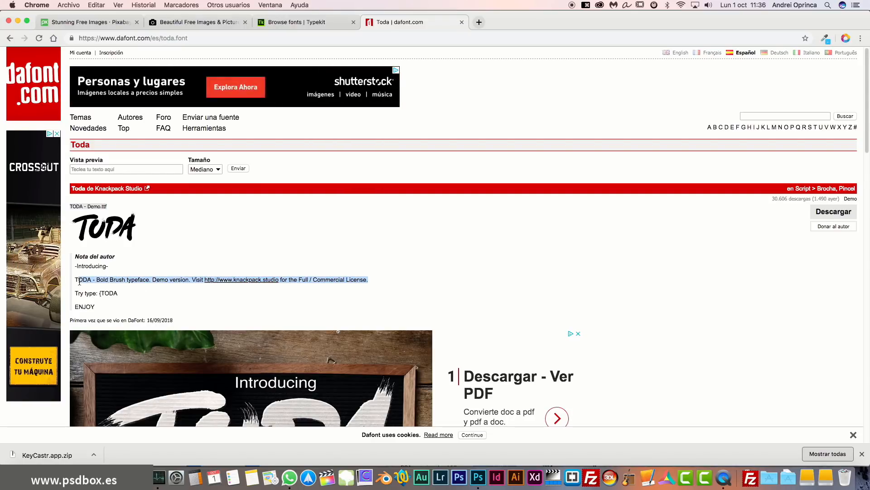
pyautogui.click(302, 281)
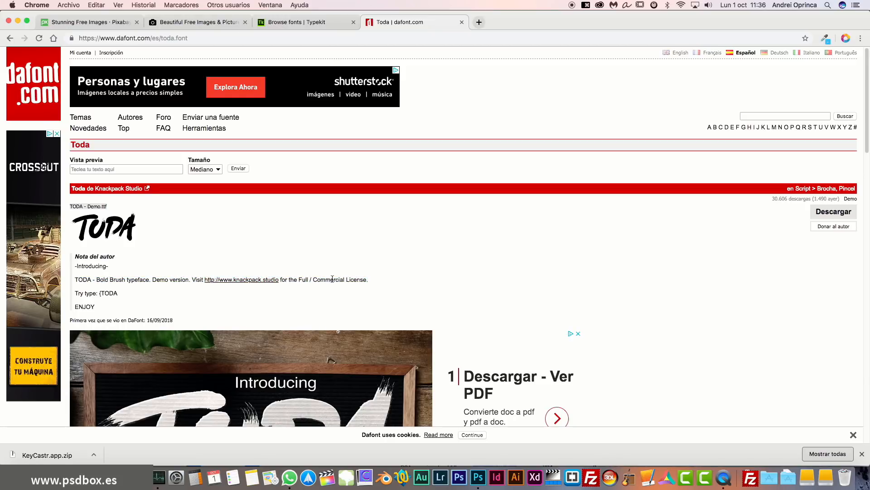
pyautogui.moveTo(313, 280); pyautogui.dragTo(351, 280)
pyautogui.scroll(-1, 584, 279)
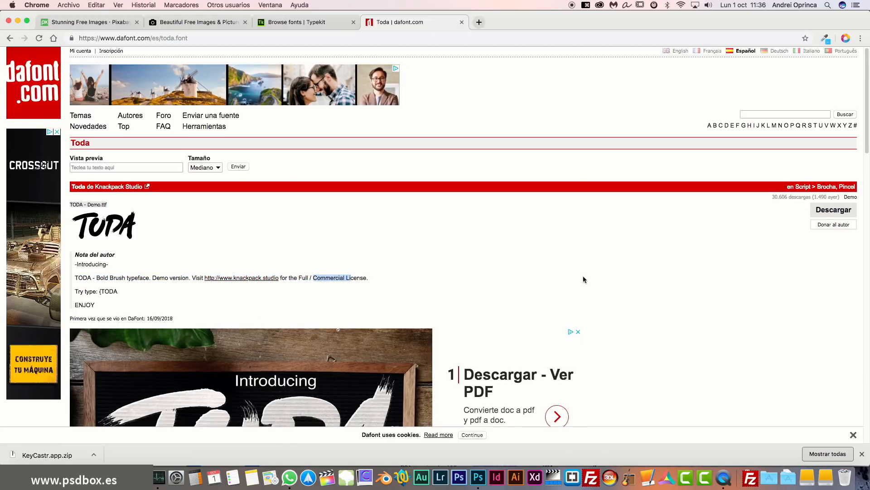
pyautogui.scroll(-4, 583, 279)
pyautogui.scroll(4, 222, 105)
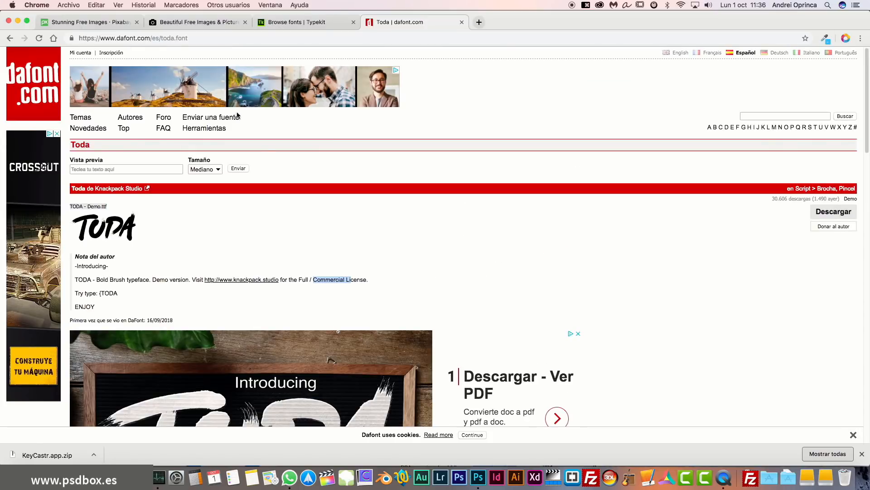
pyautogui.click(25, 478)
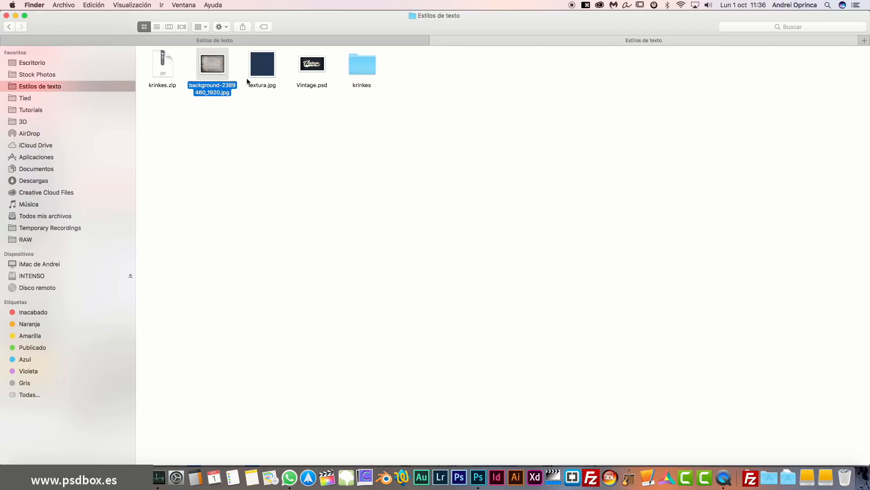
# Preview krinkes.zip, then open the krinkes folder and preview and open KrinkesDecorPERSONAL.ttf.
pyautogui.click(164, 69)
pyautogui.press('space')
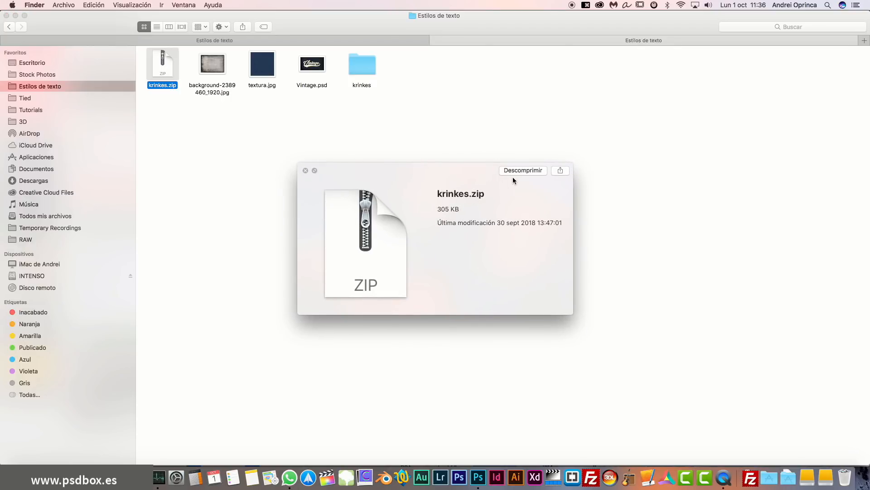
pyautogui.press('space')
pyautogui.doubleClick(366, 67)
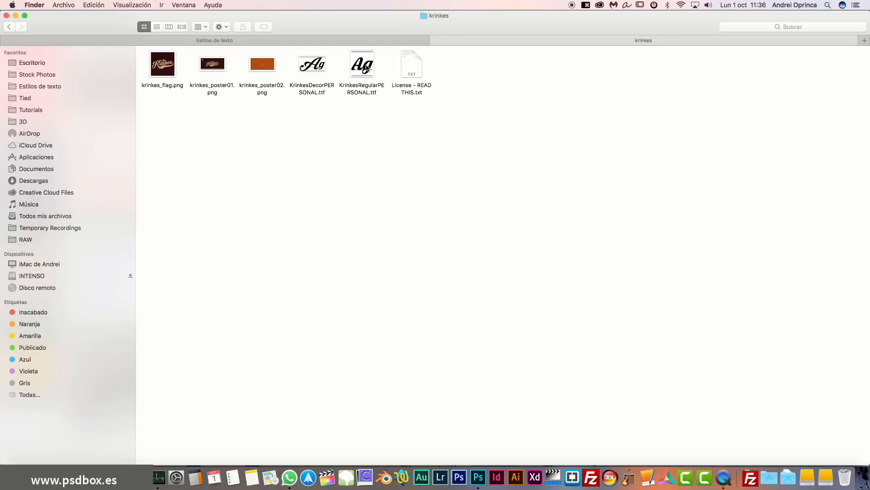
pyautogui.click(318, 68)
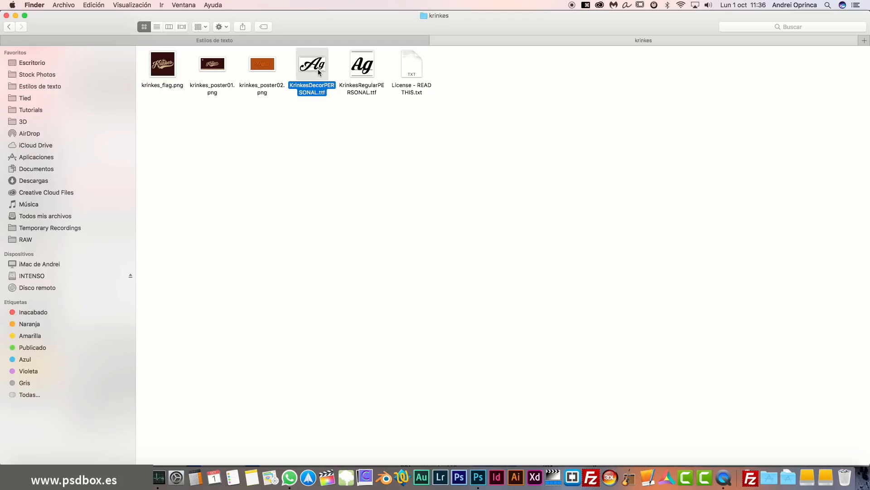
pyautogui.press('space')
pyautogui.press('space')
pyautogui.doubleClick(316, 68)
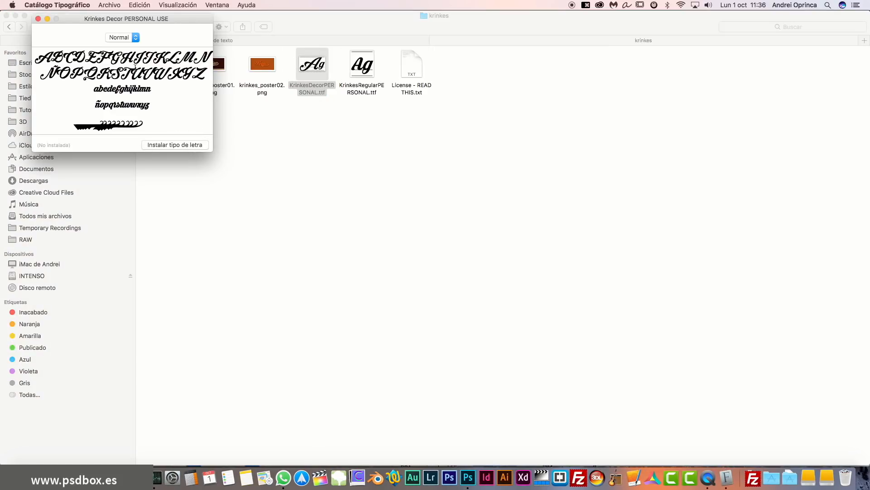
# Close the Decor preview, install KrinkesRegularPERSONAL.ttf, and close the Font Book windows.
pyautogui.click(38, 19)
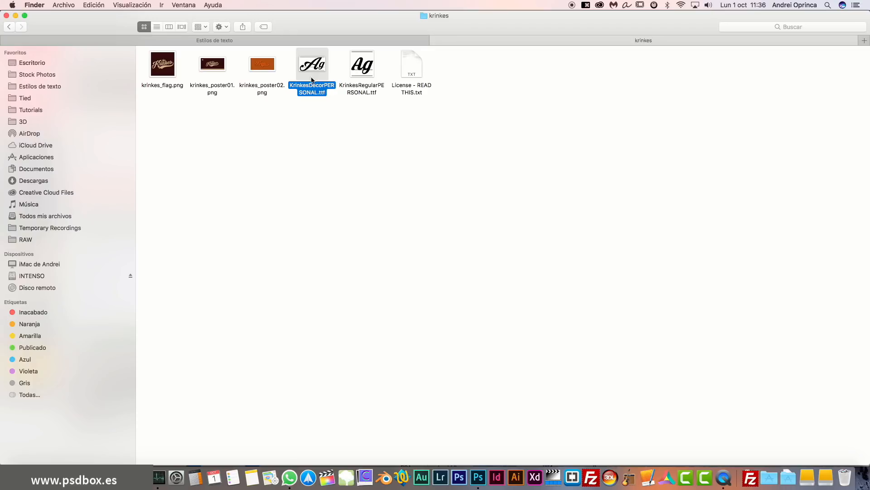
pyautogui.doubleClick(362, 66)
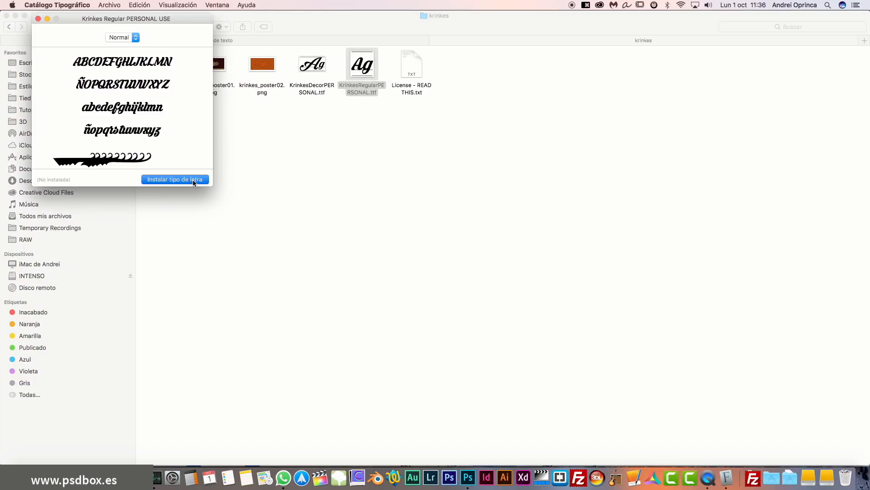
pyautogui.press('Return')
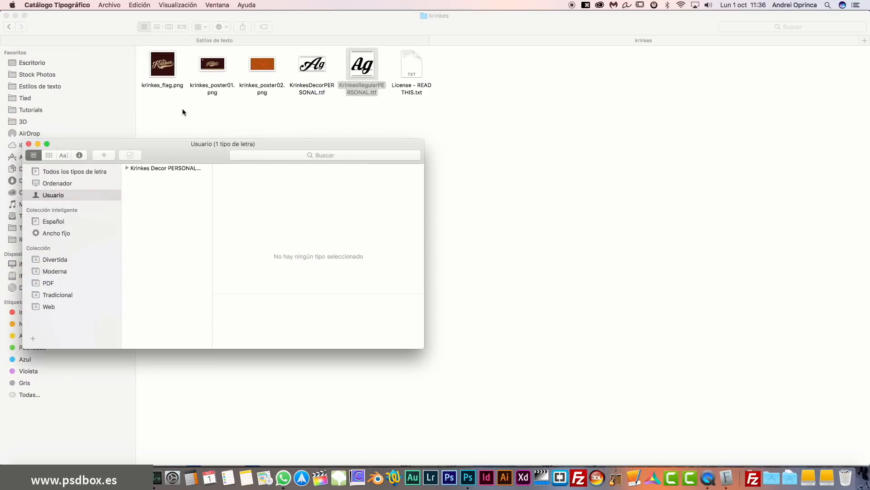
pyautogui.click(29, 145)
pyautogui.click(424, 271)
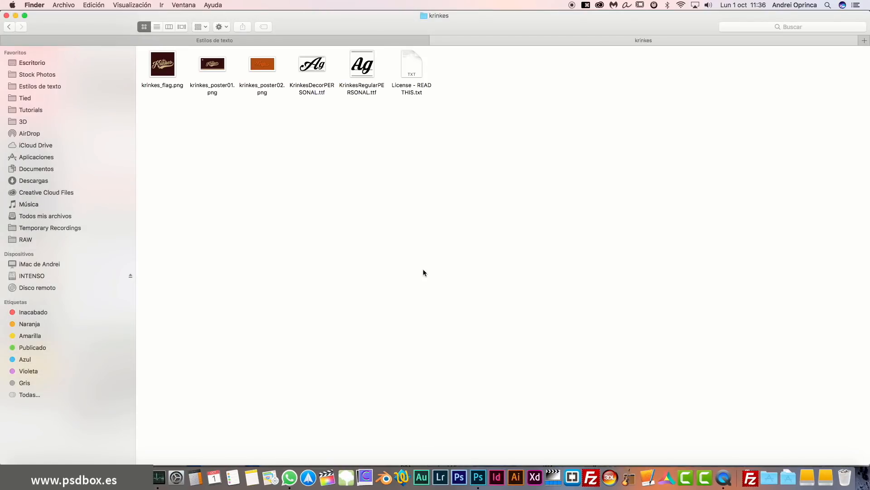
# Change the Vintage text's font to Krinkes Decor PERSONAL USE Regular via 'krinke' and commit.
pyautogui.click(479, 477)
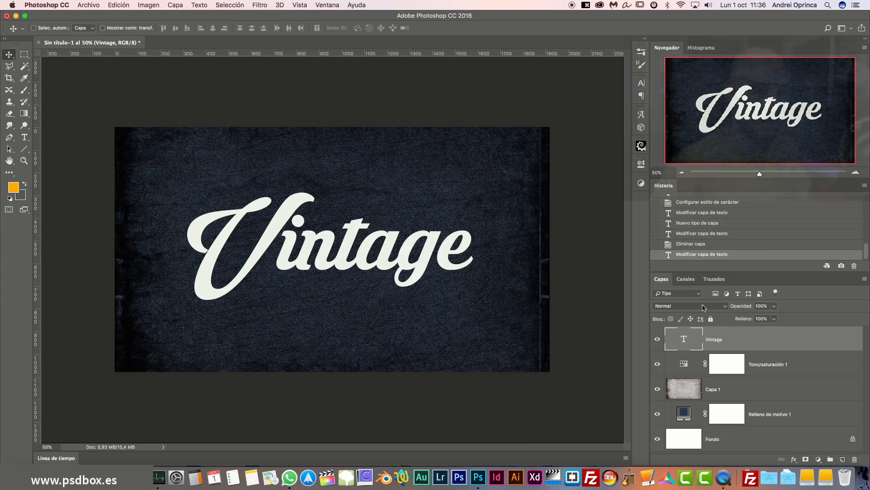
pyautogui.doubleClick(685, 340)
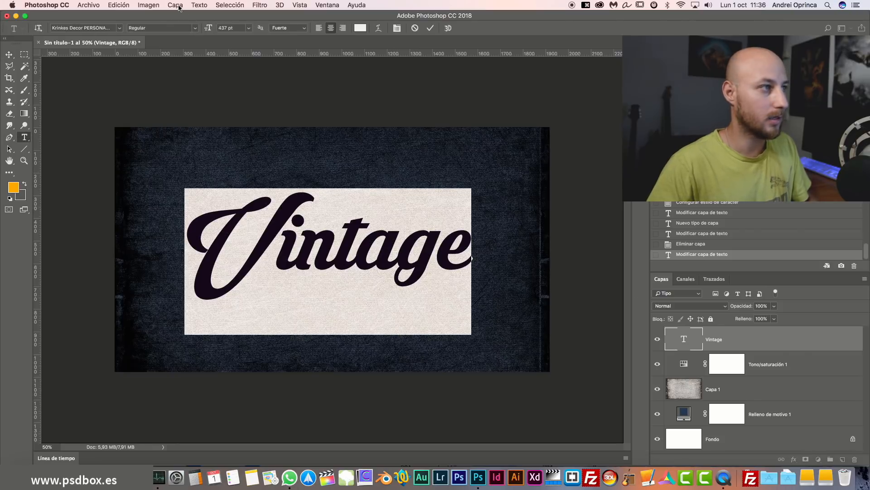
pyautogui.click(102, 28)
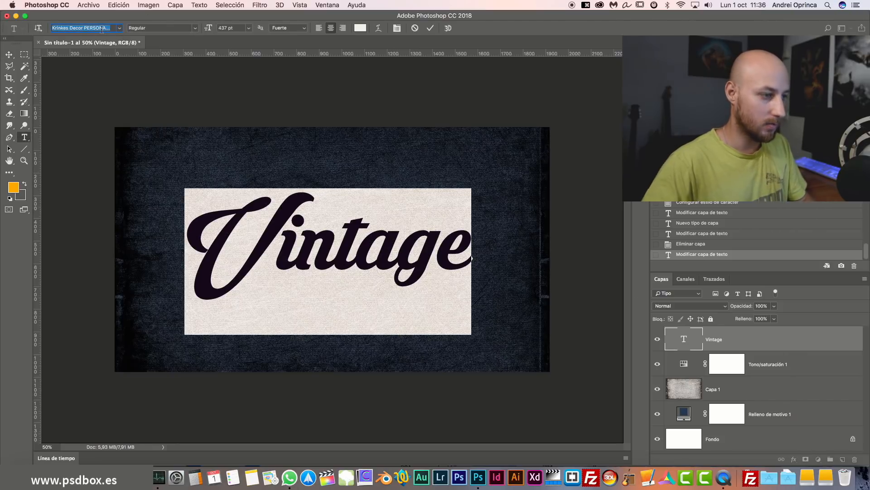
pyautogui.press('BackSpace')
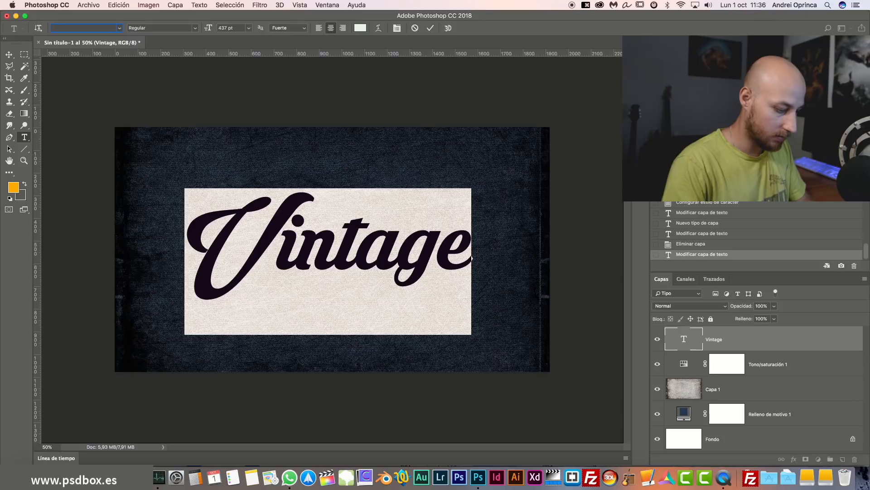
pyautogui.write('krinke')
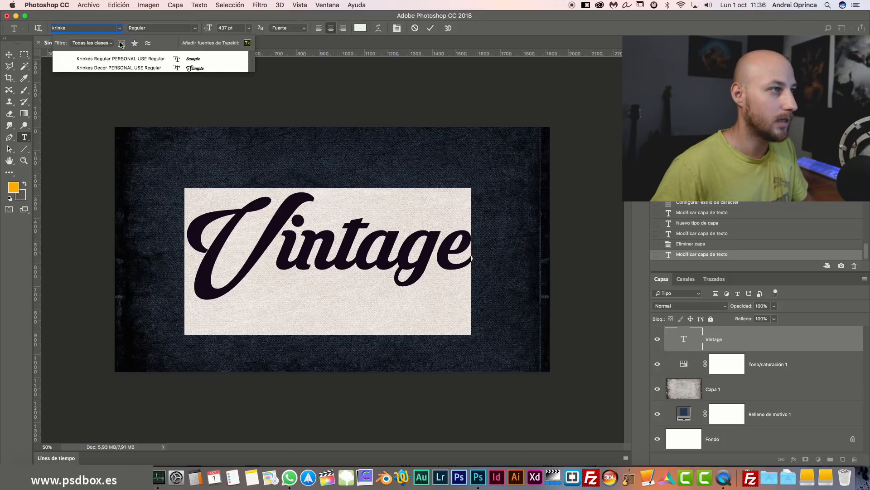
pyautogui.click(113, 68)
pyautogui.click(744, 342)
pyautogui.press('v')
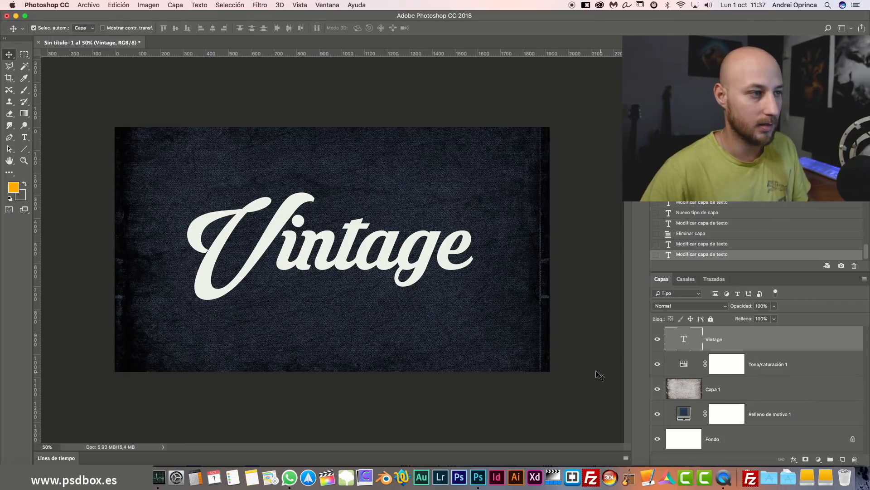
# Zoom in on the lettering and place the insertion point after Vintage's final e.
pyautogui.press('super+plus')
pyautogui.press('super+plus')
pyautogui.moveTo(538, 357); pyautogui.dragTo(529, 378)
pyautogui.scroll(-3, 516, 339)
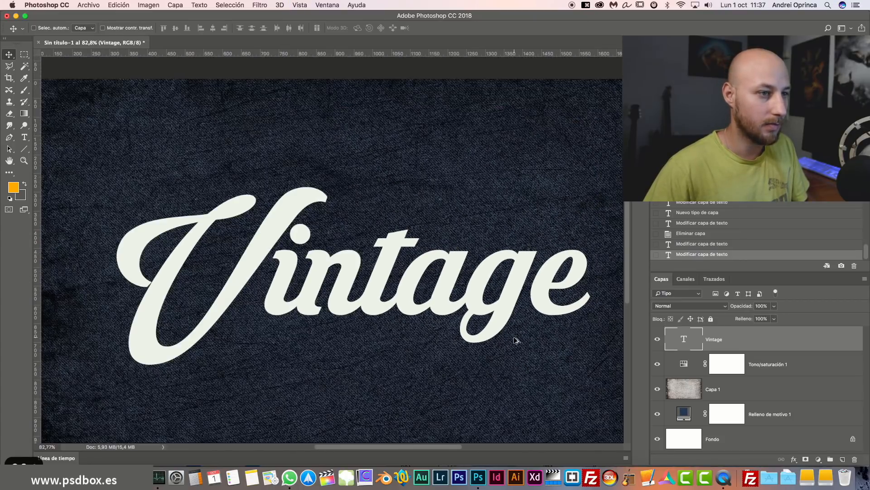
pyautogui.scroll(-2, 505, 317)
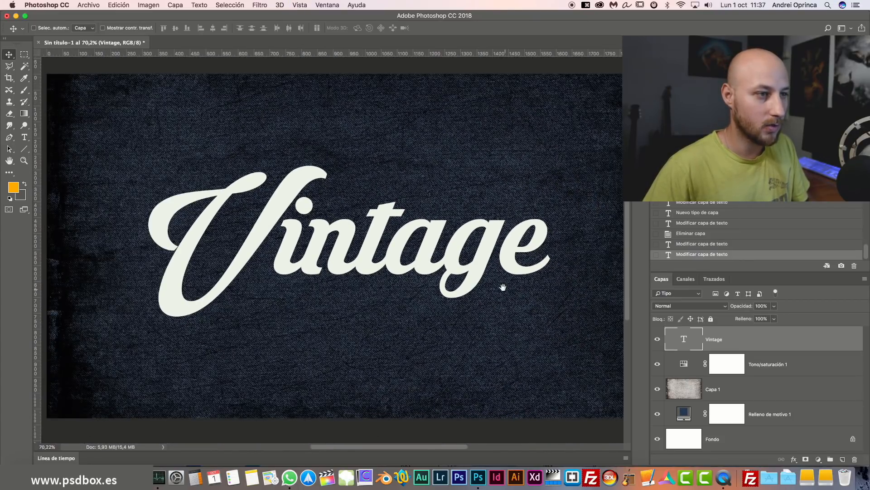
pyautogui.moveTo(503, 287); pyautogui.dragTo(446, 266)
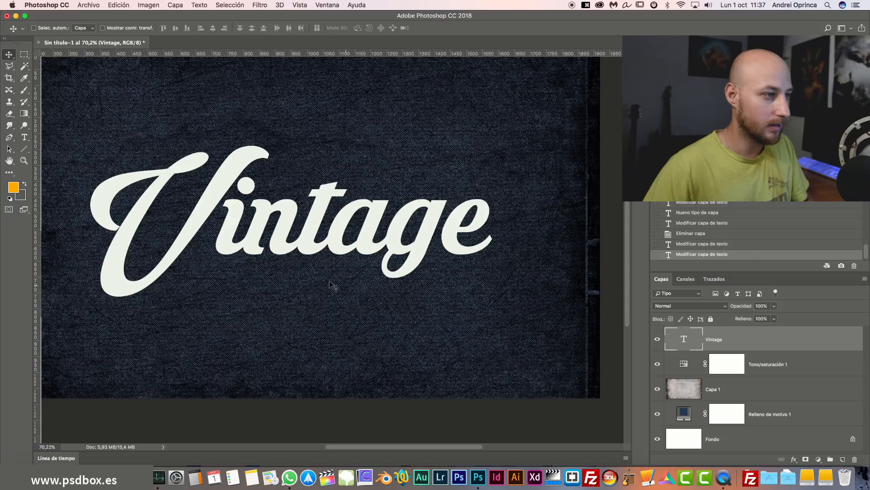
pyautogui.moveTo(424, 295)
pyautogui.mouseDown()
pyautogui.moveTo(414, 290)
pyautogui.moveTo(424, 287)
pyautogui.mouseUp()
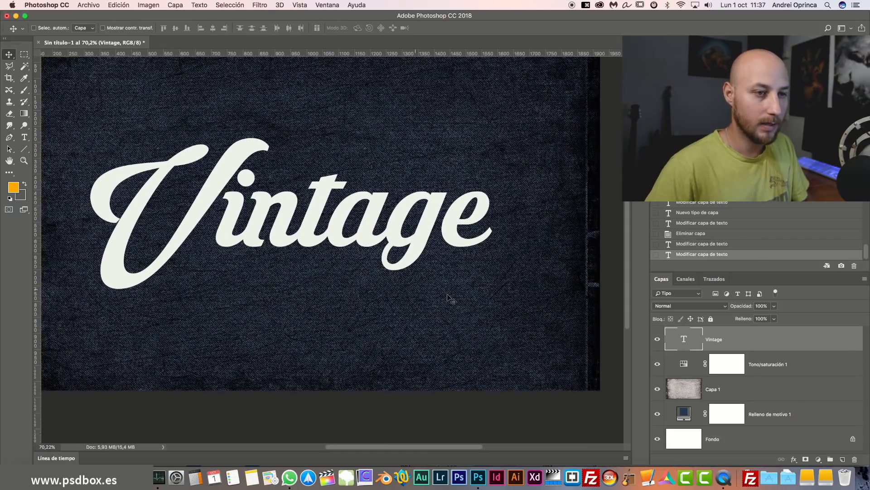
pyautogui.doubleClick(695, 341)
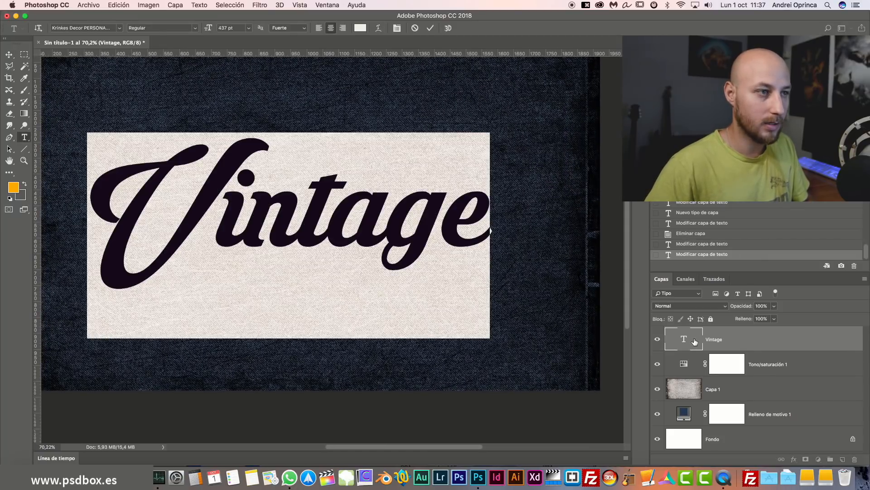
pyautogui.click(483, 217)
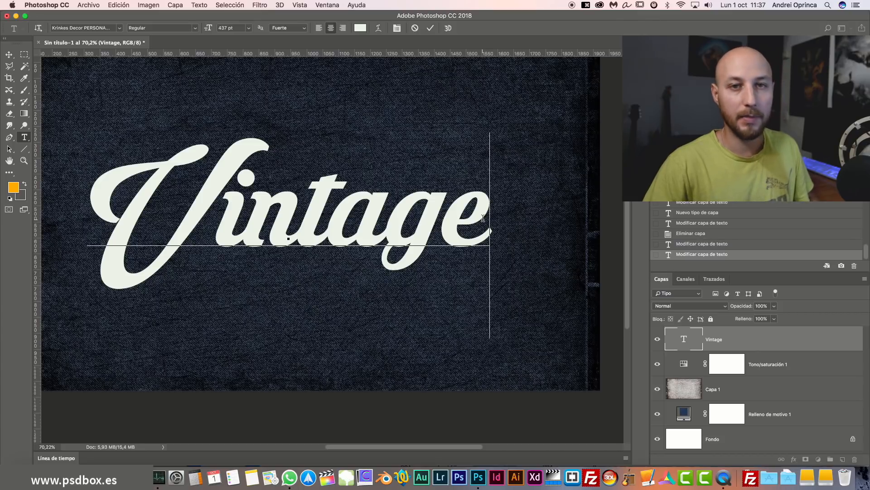
pyautogui.click(324, 6)
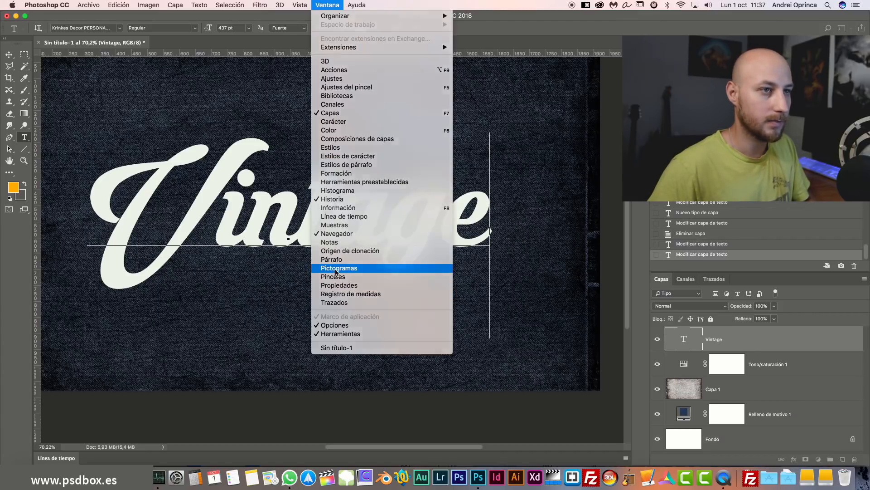
# Show the Glyphs panel listing the full Krinkes Decor font and browse to its swashes.
pyautogui.click(339, 267)
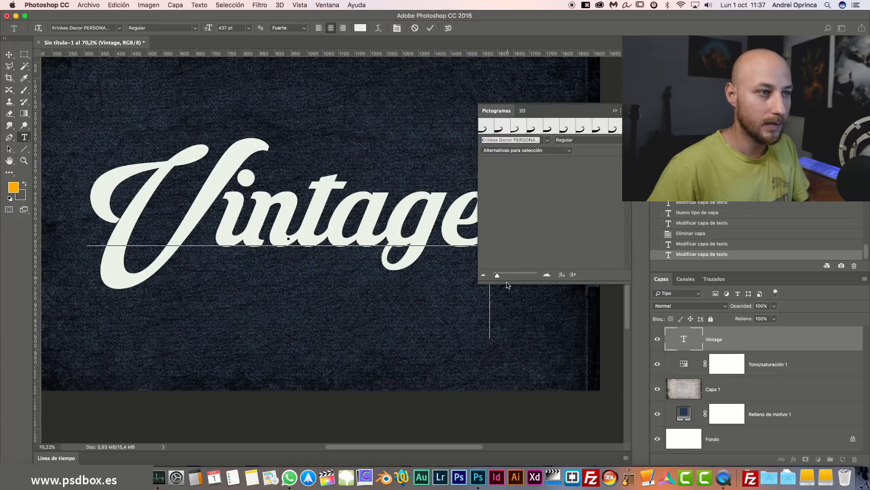
pyautogui.click(683, 338)
pyautogui.press('v')
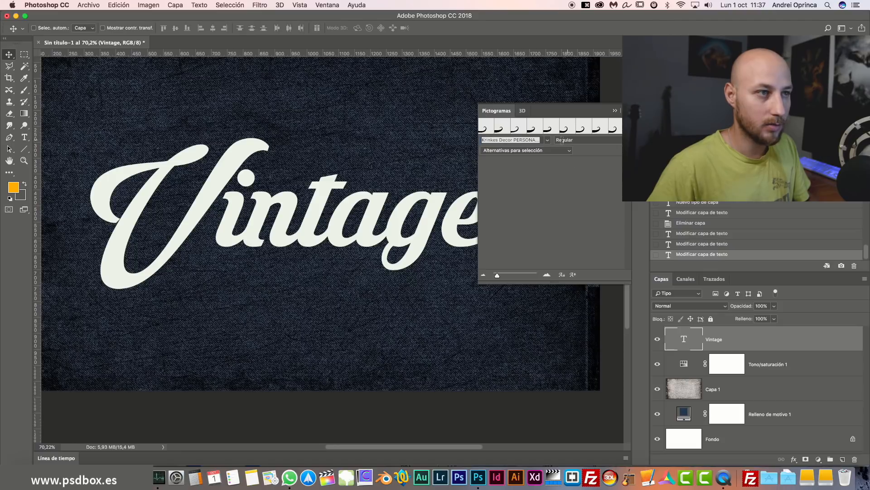
pyautogui.click(571, 151)
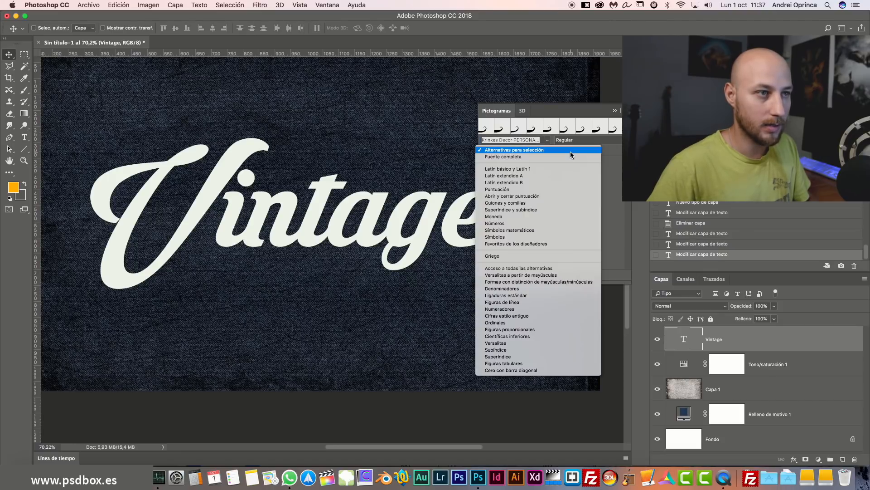
pyautogui.click(504, 157)
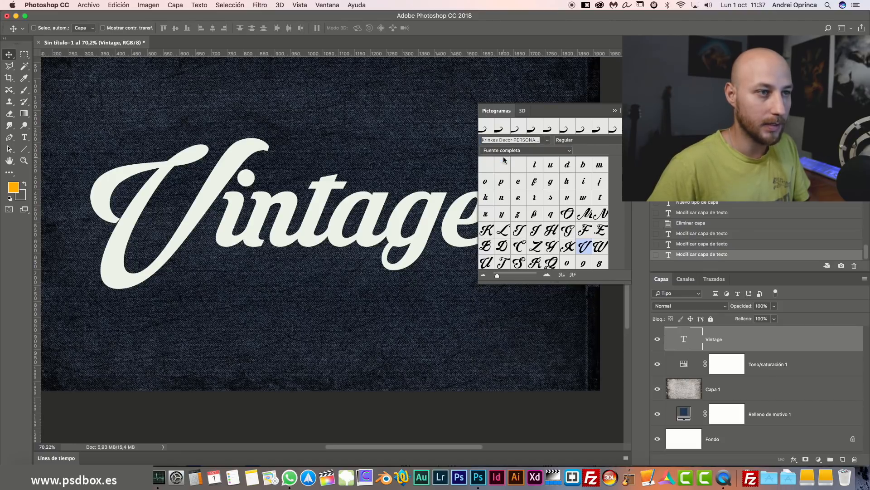
pyautogui.scroll(-10, 633, 257)
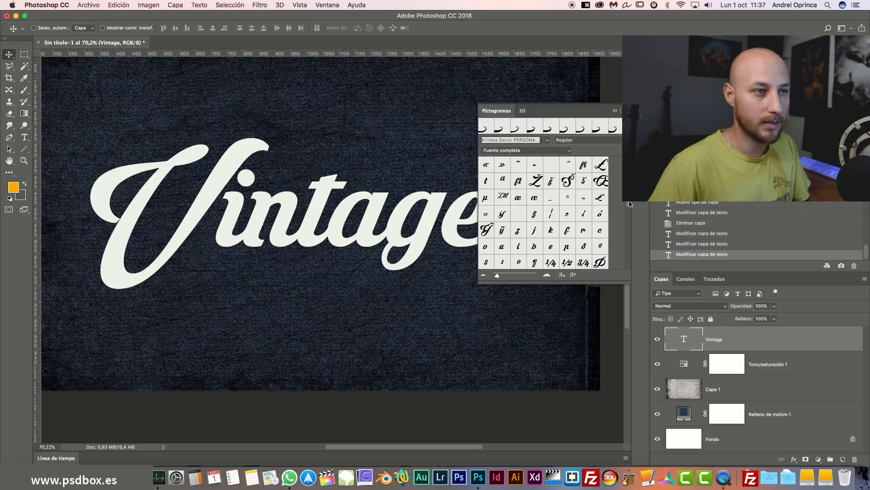
pyautogui.scroll(-4, 633, 257)
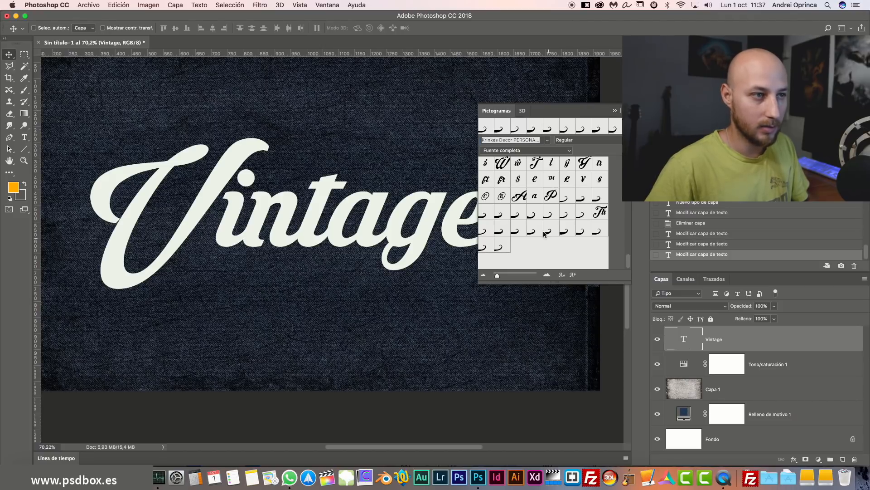
# Re-edit Vintage, deleting and then reselecting the trailing space after its final e.
pyautogui.doubleClick(684, 335)
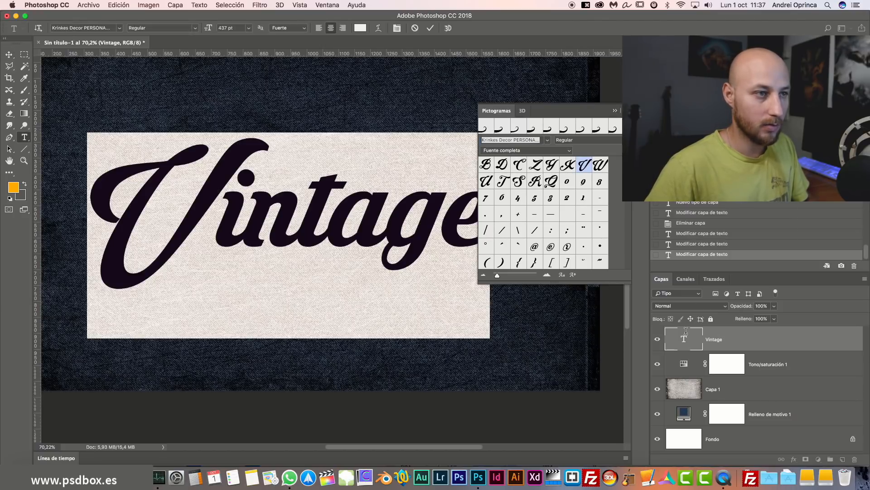
pyautogui.click(482, 329)
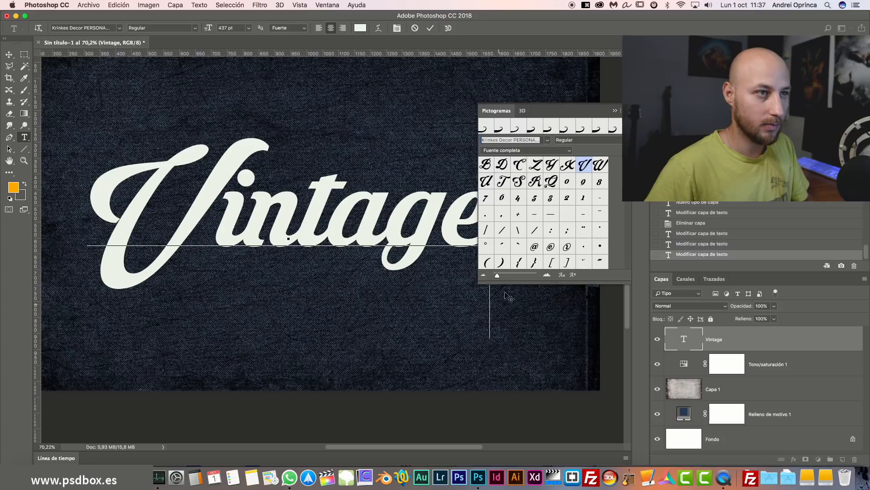
pyautogui.click(617, 114)
pyautogui.hscroll(5, 483, 287)
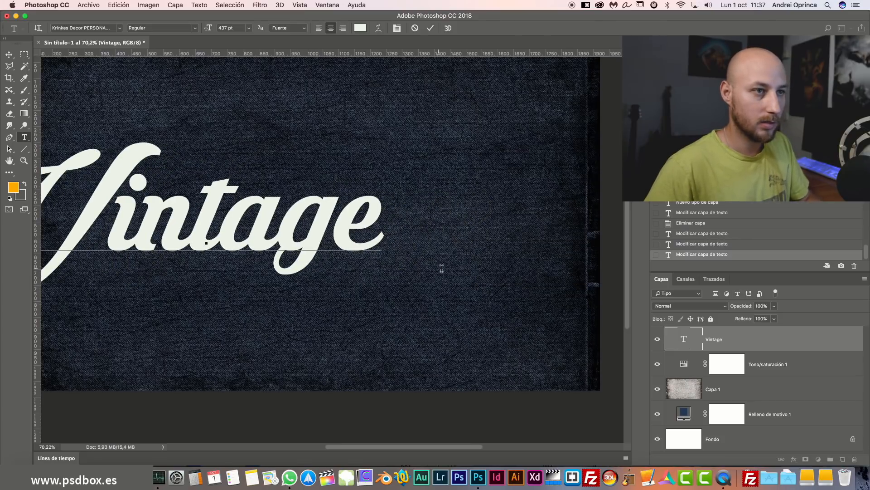
pyautogui.hotkey('ctrl', 'Return')
pyautogui.press('v')
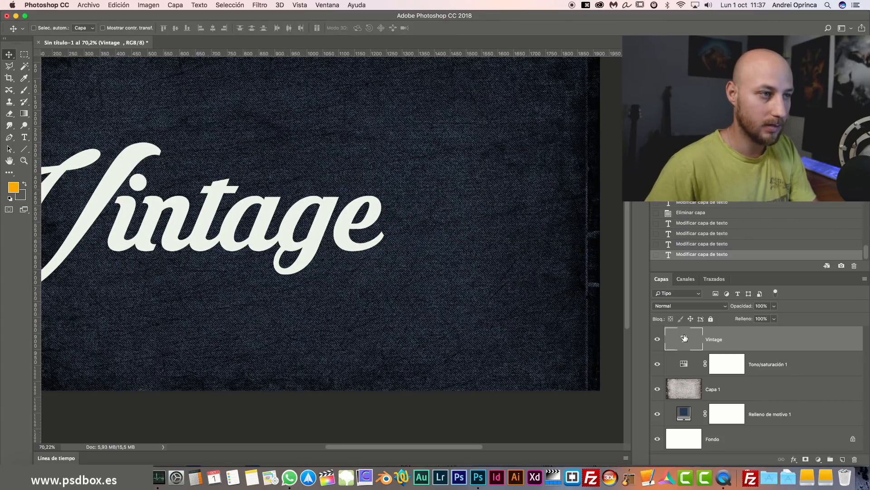
pyautogui.doubleClick(684, 338)
pyautogui.moveTo(390, 230); pyautogui.dragTo(461, 227)
pyautogui.press('BackSpace')
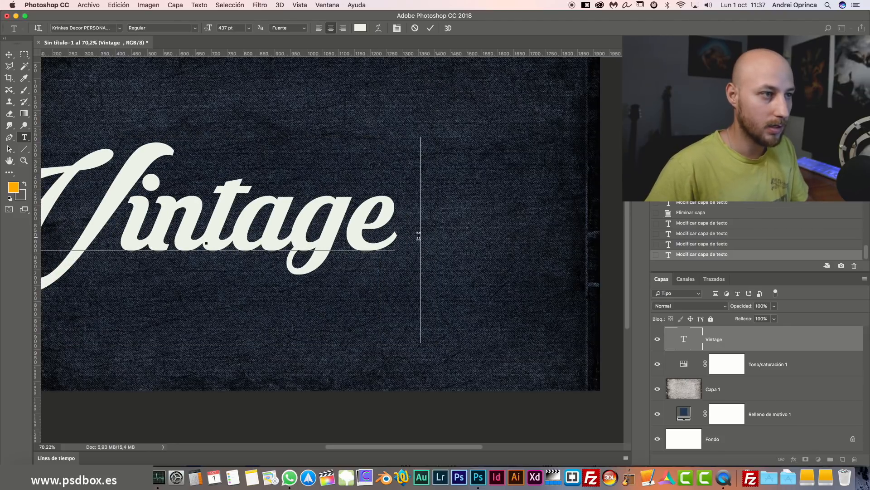
pyautogui.moveTo(418, 235); pyautogui.dragTo(396, 237)
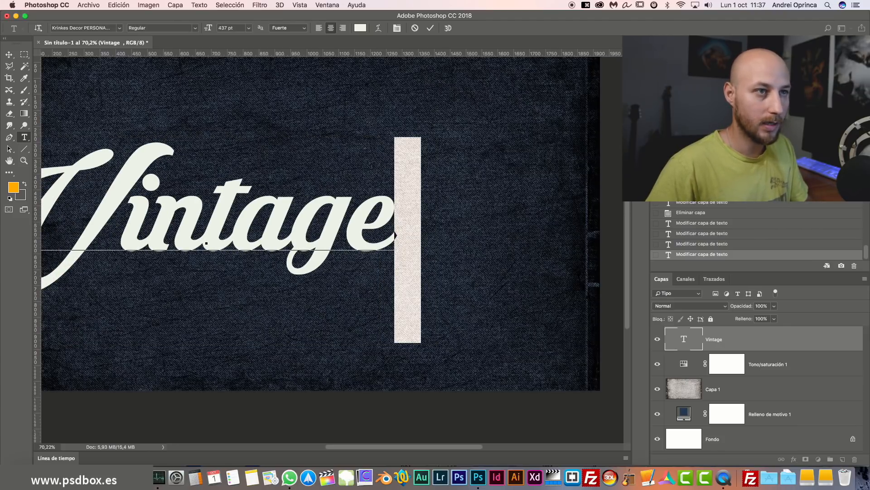
# Insert a swash tail glyph after Vintage, try alternates, and move the text right and up.
pyautogui.click(640, 112)
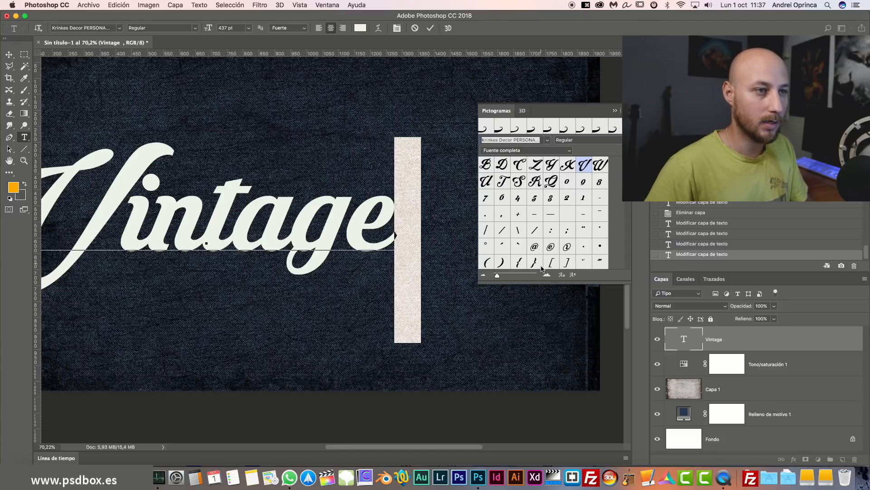
pyautogui.scroll(-10, 542, 262)
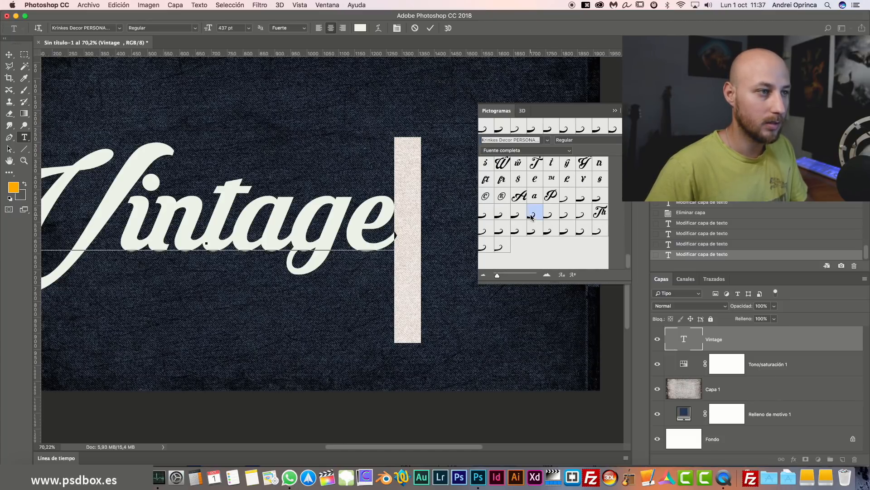
pyautogui.doubleClick(516, 214)
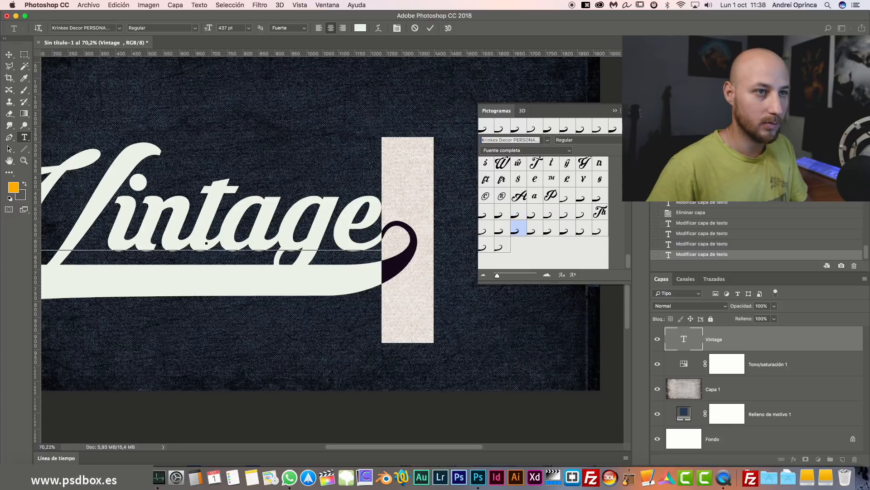
pyautogui.press('super+minus')
pyautogui.press('super+minus')
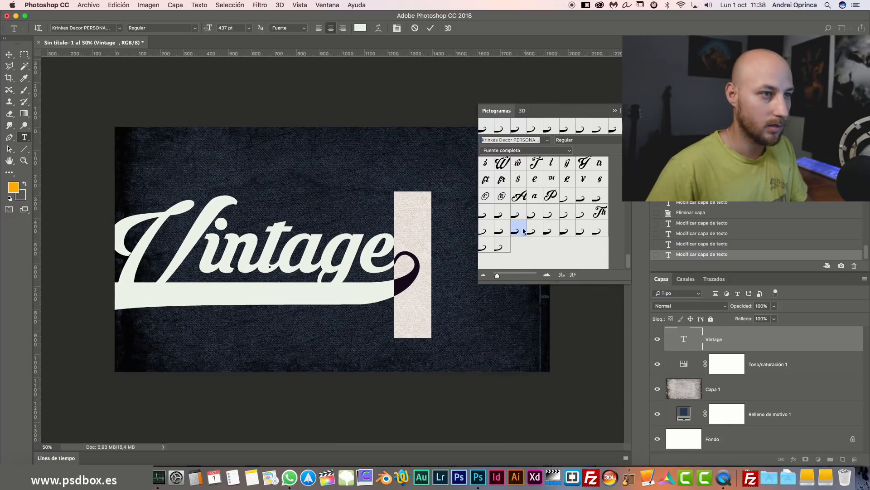
pyautogui.doubleClick(552, 231)
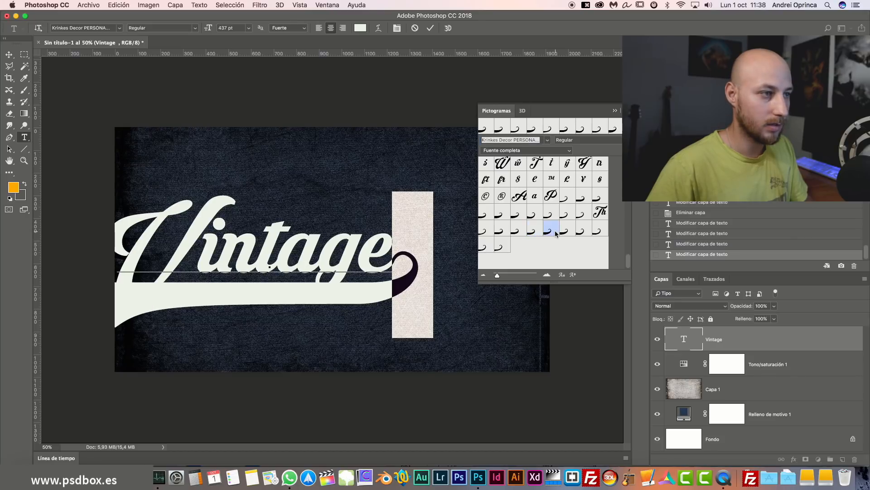
pyautogui.doubleClick(584, 231)
pyautogui.click(9, 64)
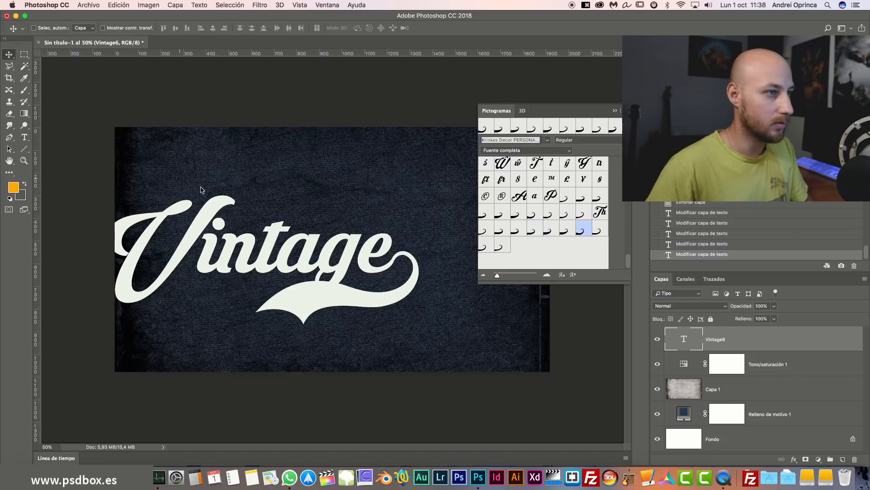
pyautogui.moveTo(200, 189); pyautogui.dragTo(269, 178)
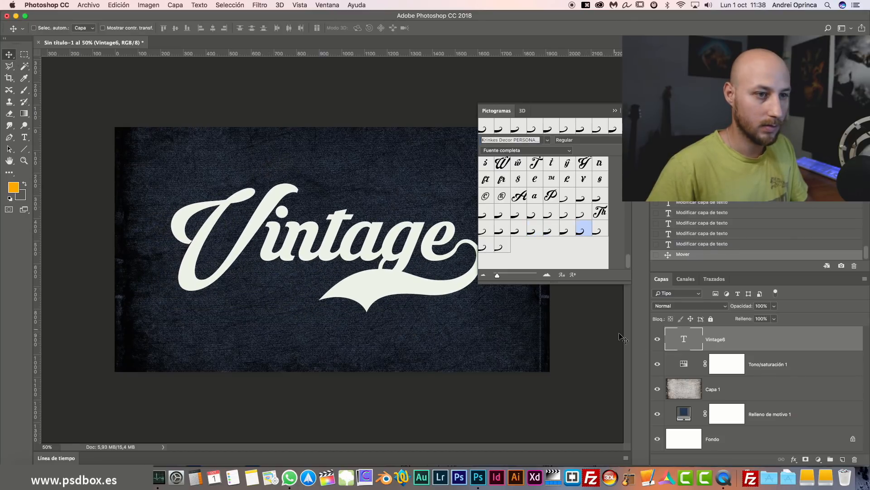
# Swap the final swash for one whose tail sweeps back beneath the whole word.
pyautogui.doubleClick(676, 339)
pyautogui.moveTo(459, 252); pyautogui.dragTo(491, 252)
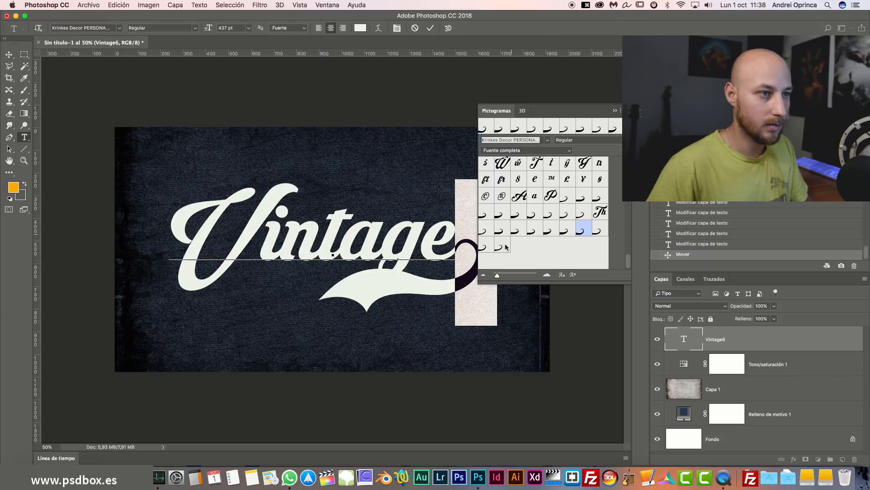
pyautogui.doubleClick(504, 250)
pyautogui.doubleClick(488, 248)
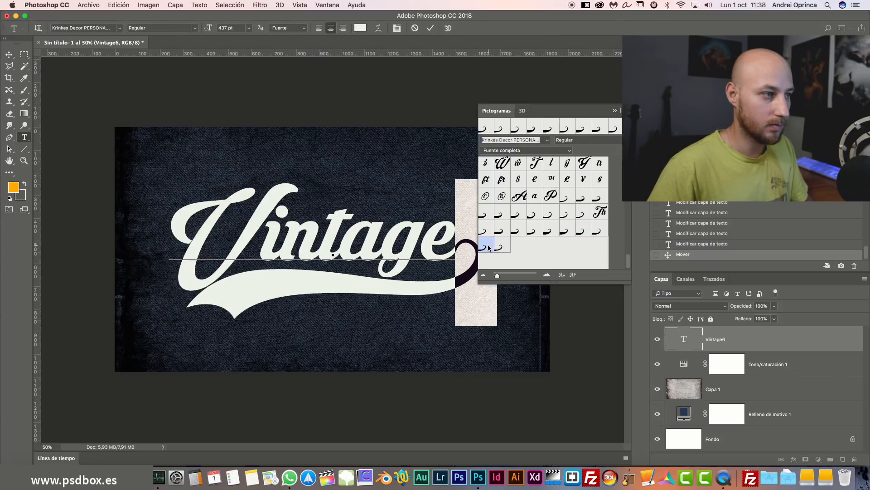
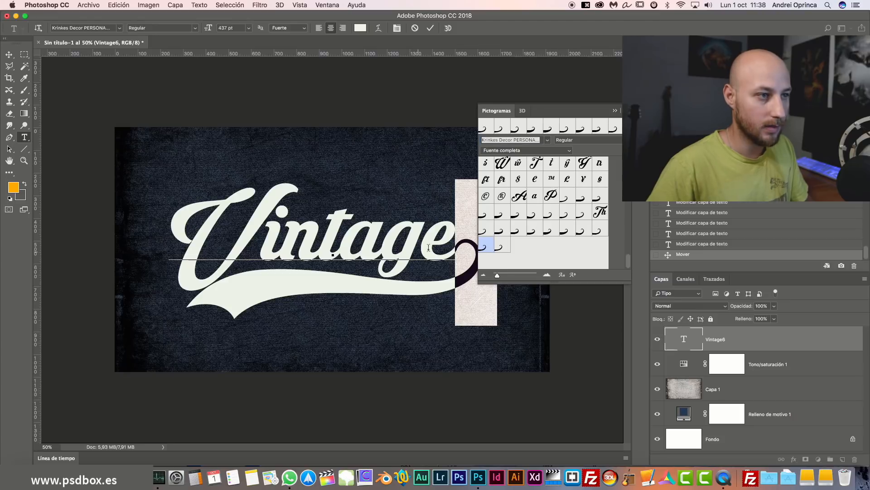
# Close the Glyphs panel, commit the swash Vintage text with V, and zoom in to 66.67%.
pyautogui.click(615, 110)
pyautogui.click(753, 347)
pyautogui.press('v')
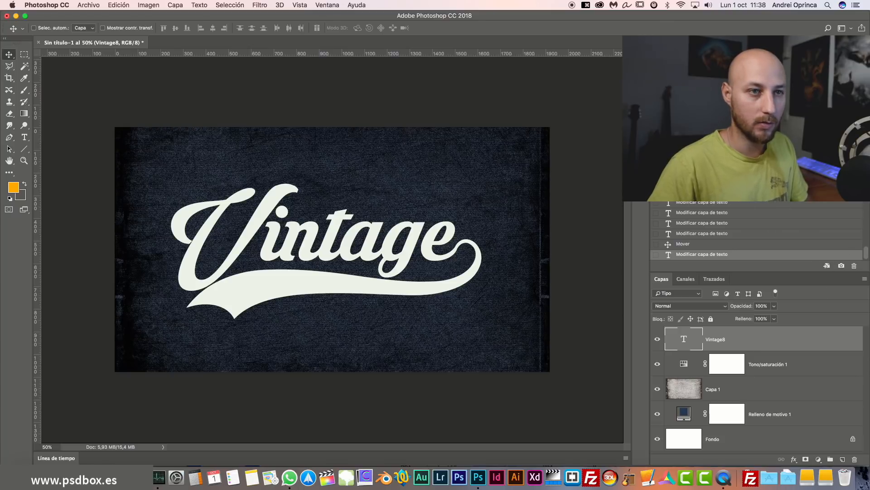
pyautogui.press('super+plus')
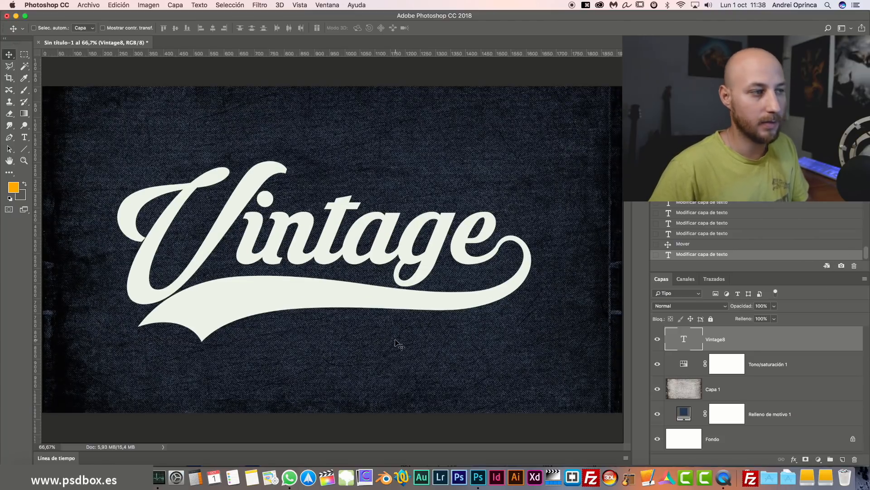
# Recolour the Vintage8 lettering to off-white #e9f1e4 and commit the edit.
pyautogui.doubleClick(684, 339)
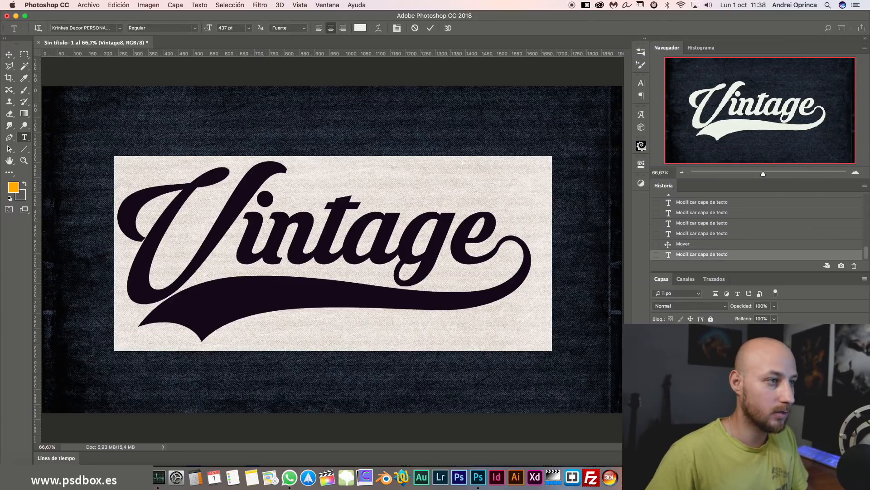
pyautogui.click(361, 27)
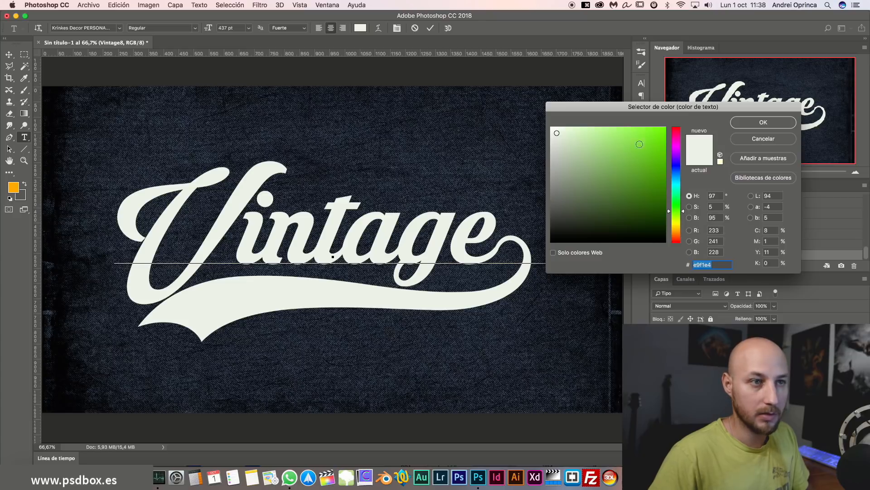
pyautogui.click(710, 264)
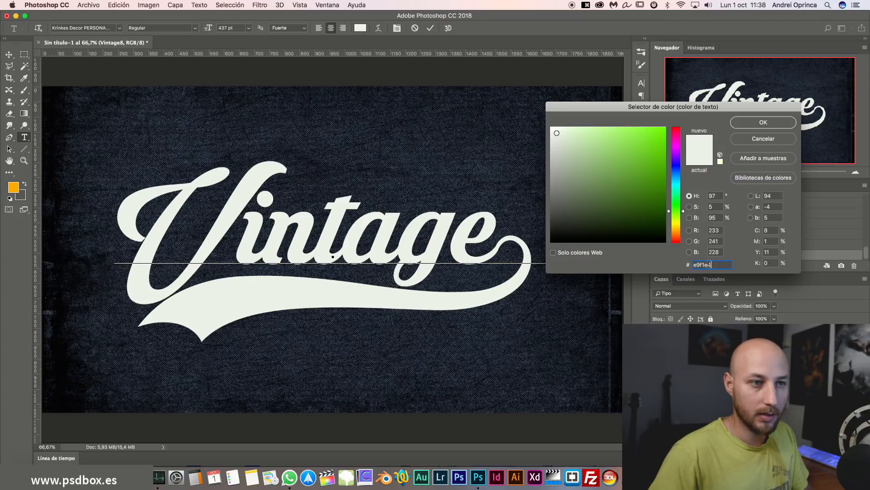
pyautogui.doubleClick(711, 265)
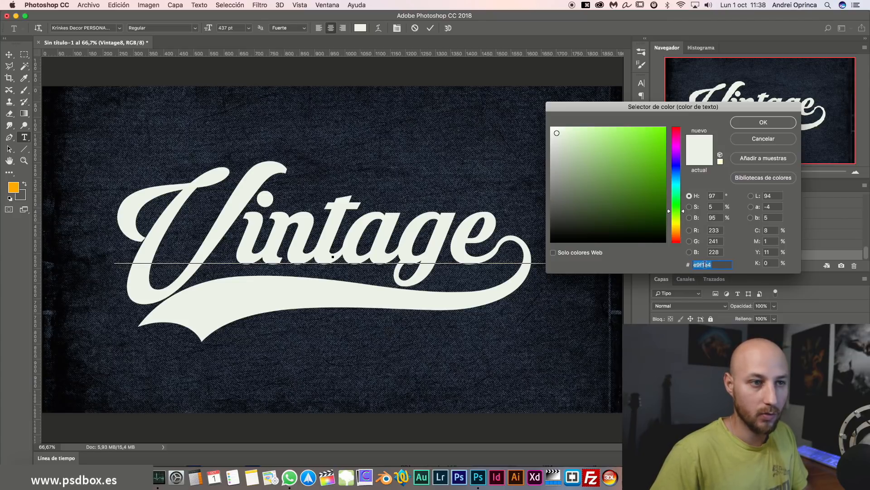
pyautogui.click(753, 124)
pyautogui.press('super+Return')
pyautogui.press('v')
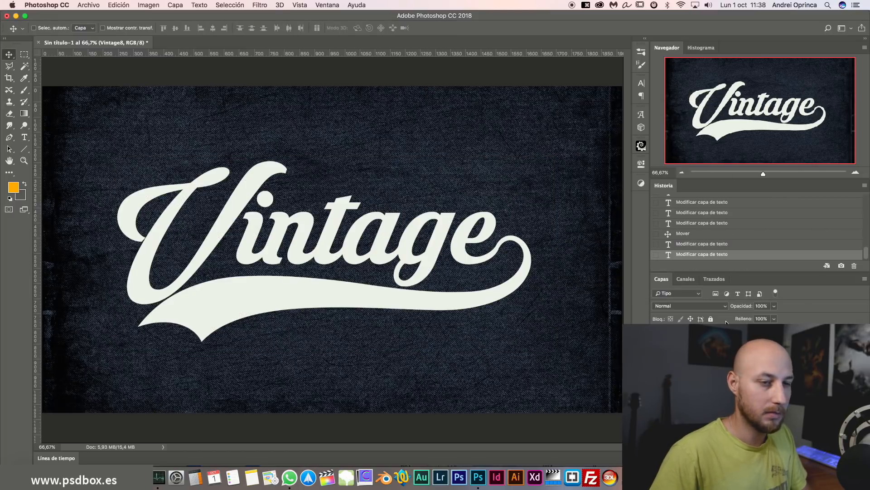
# Enable a Drop Shadow on Vintage8 with colour ffa200.
pyautogui.doubleClick(766, 337)
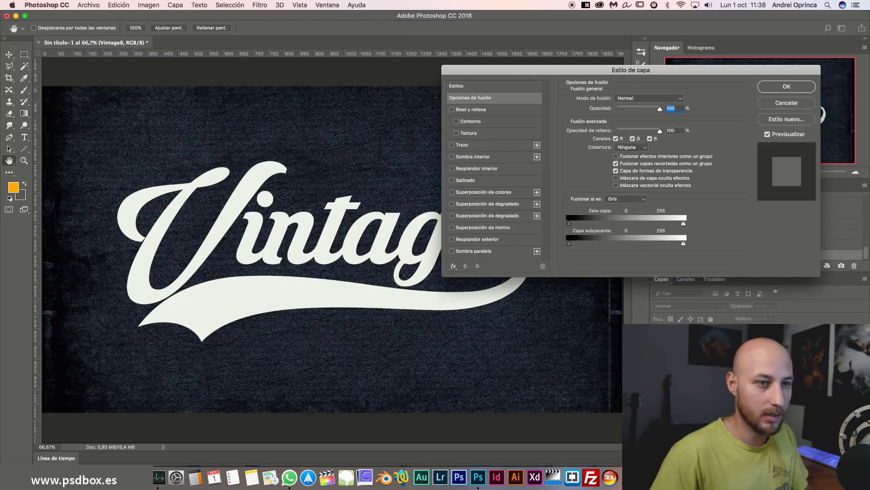
pyautogui.press('Escape')
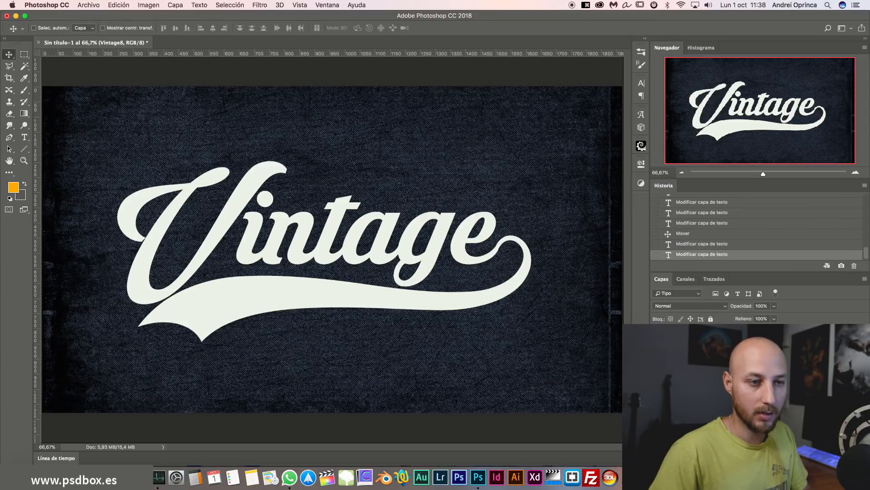
pyautogui.doubleClick(767, 337)
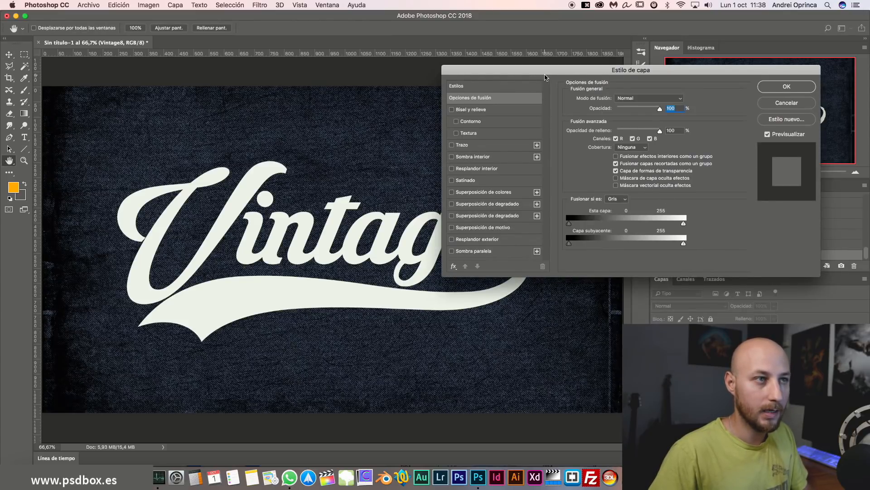
pyautogui.moveTo(546, 76); pyautogui.dragTo(616, 64)
pyautogui.click(540, 242)
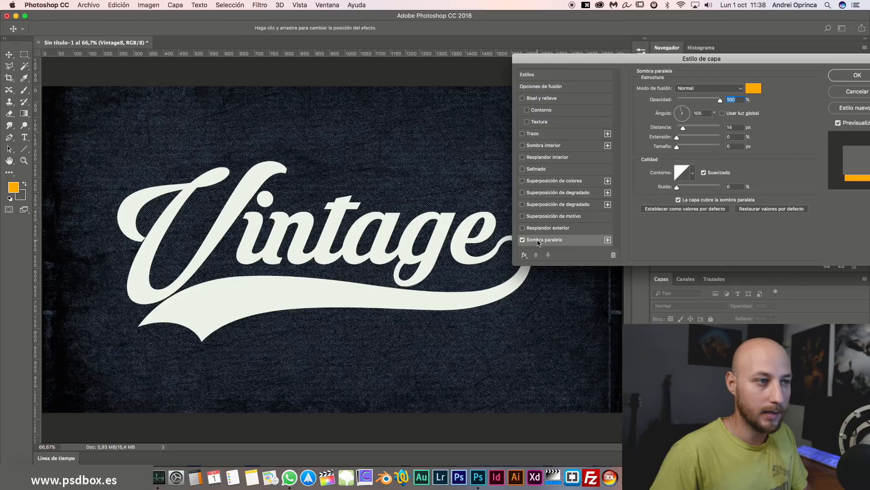
pyautogui.click(753, 90)
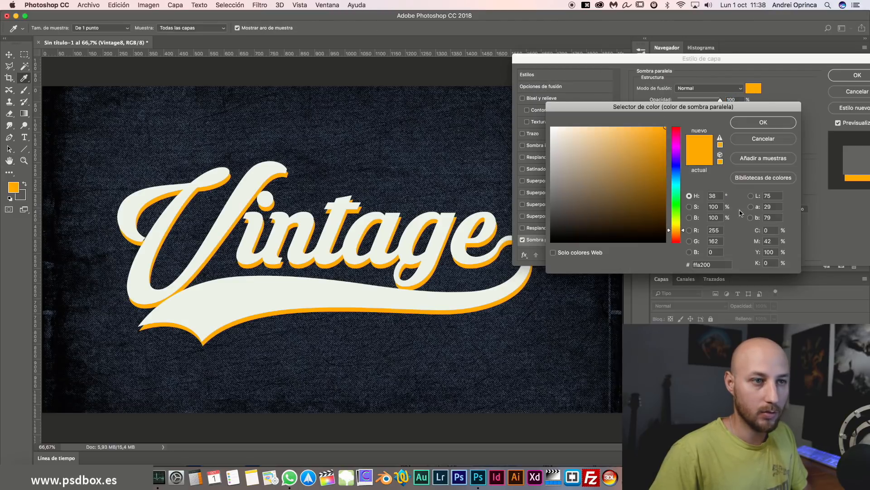
pyautogui.click(718, 265)
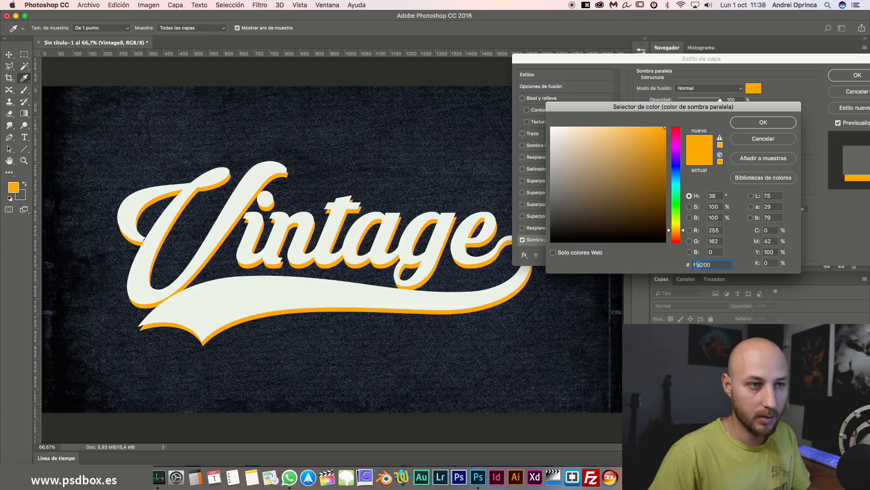
pyautogui.click(763, 123)
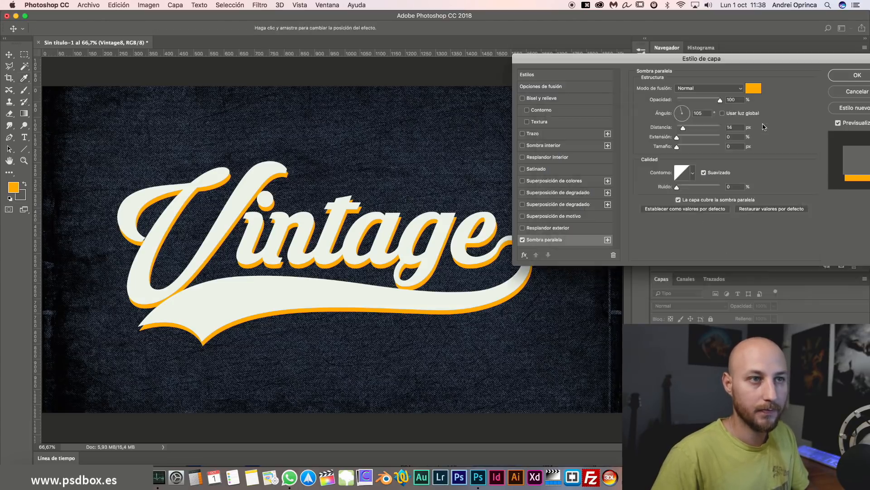
# Set the shadow to Normal, 100% opacity, 105°, 11 px distance, size 0, and apply it.
pyautogui.click(731, 88)
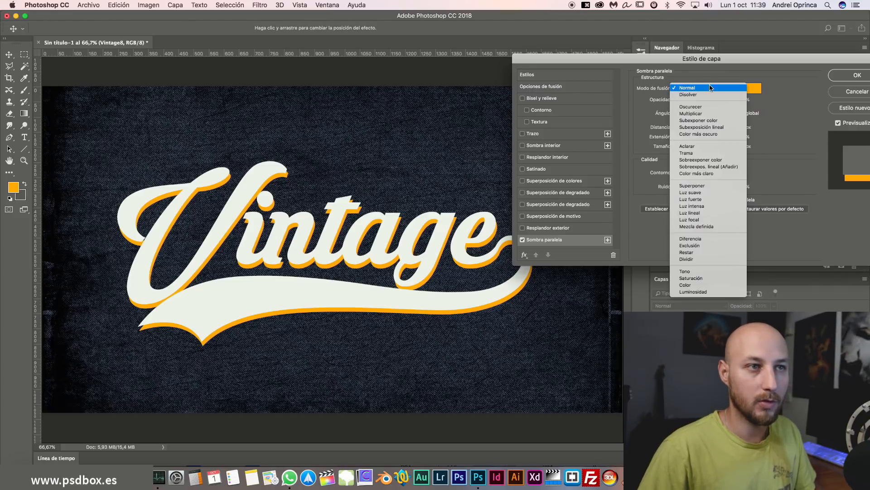
pyautogui.click(753, 74)
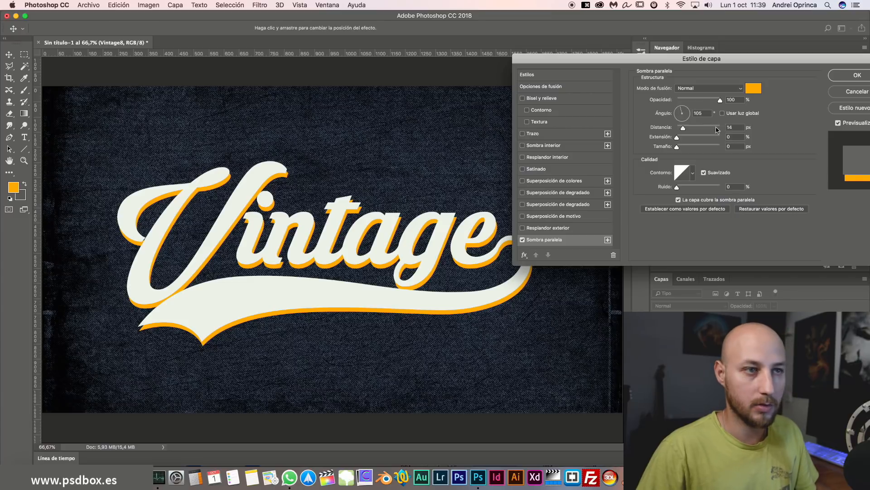
pyautogui.moveTo(681, 148); pyautogui.dragTo(635, 149)
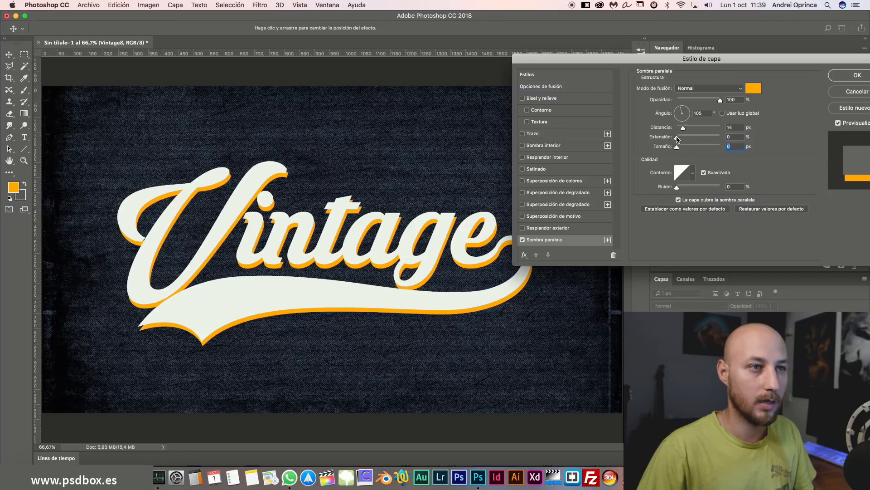
pyautogui.moveTo(678, 139)
pyautogui.mouseDown()
pyautogui.moveTo(644, 139)
pyautogui.moveTo(691, 133)
pyautogui.moveTo(682, 131)
pyautogui.mouseUp()
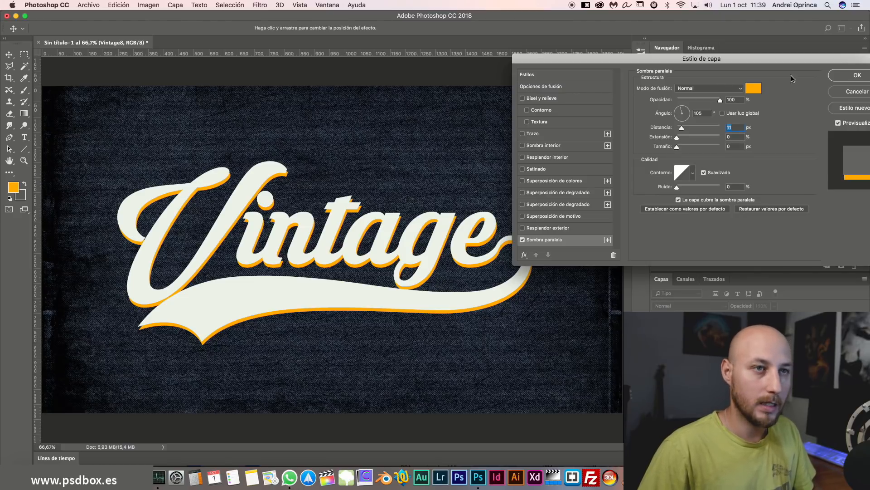
pyautogui.moveTo(789, 59); pyautogui.dragTo(708, 55)
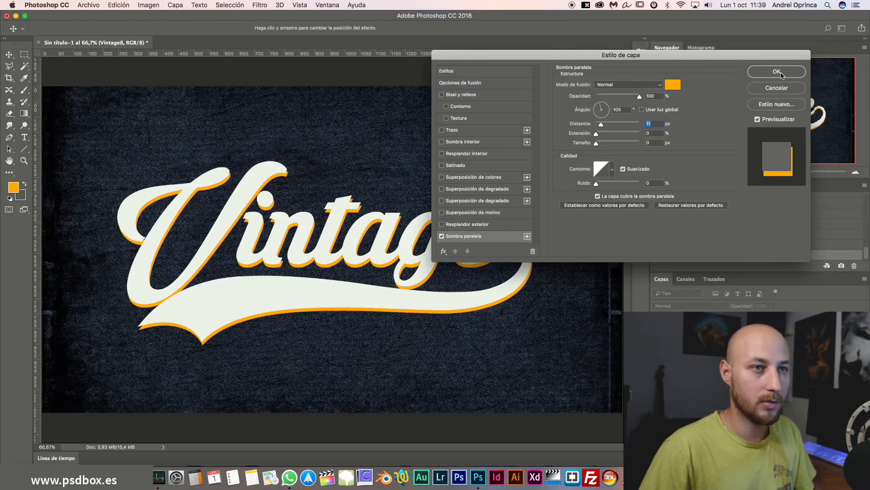
pyautogui.click(776, 72)
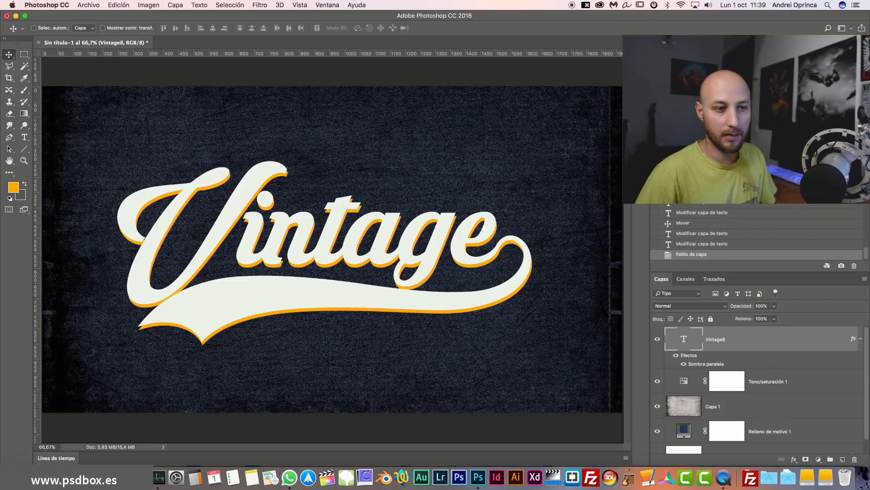
# Delete the Vintage8 drop shadow and duplicate the layer as Vintage8 copia.
pyautogui.moveTo(854, 339); pyautogui.dragTo(855, 459)
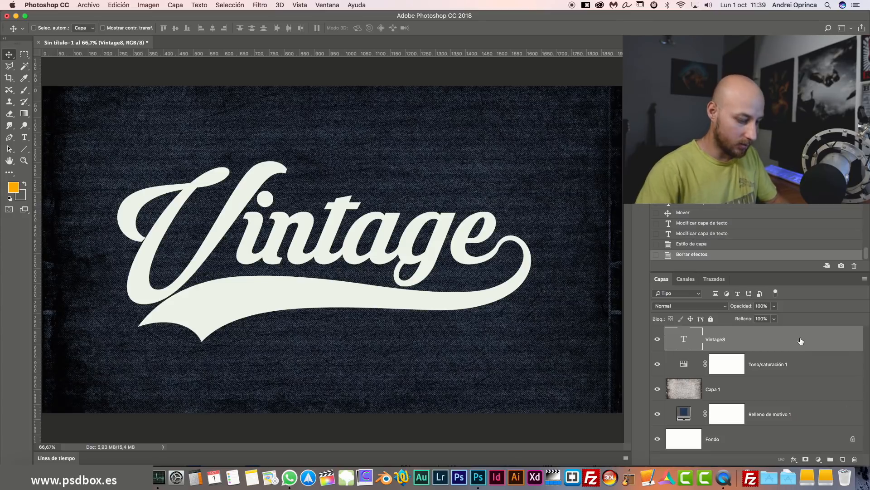
pyautogui.press('super+j')
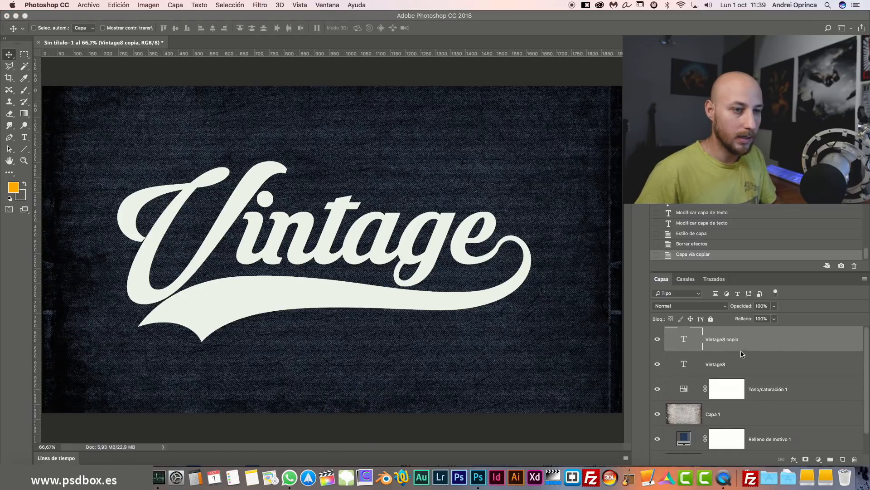
# Recolour the Vintage8 copia text green.
pyautogui.click(658, 340)
pyautogui.click(658, 340)
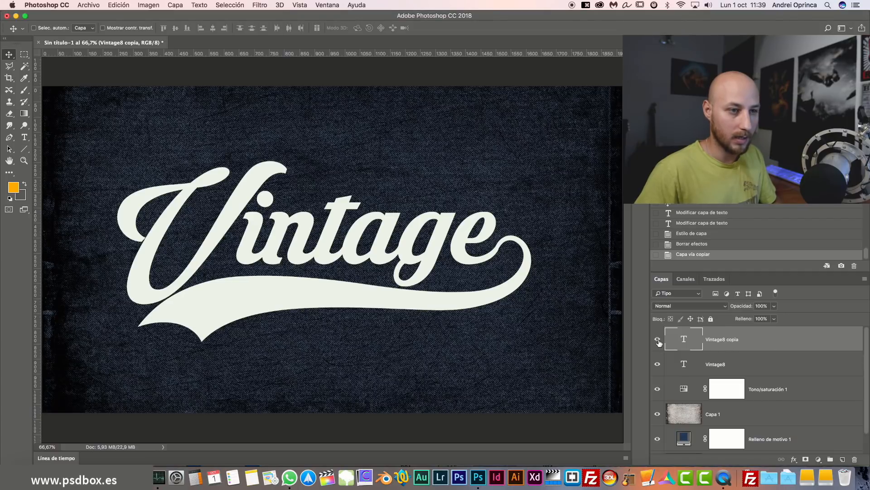
pyautogui.doubleClick(684, 339)
pyautogui.click(361, 29)
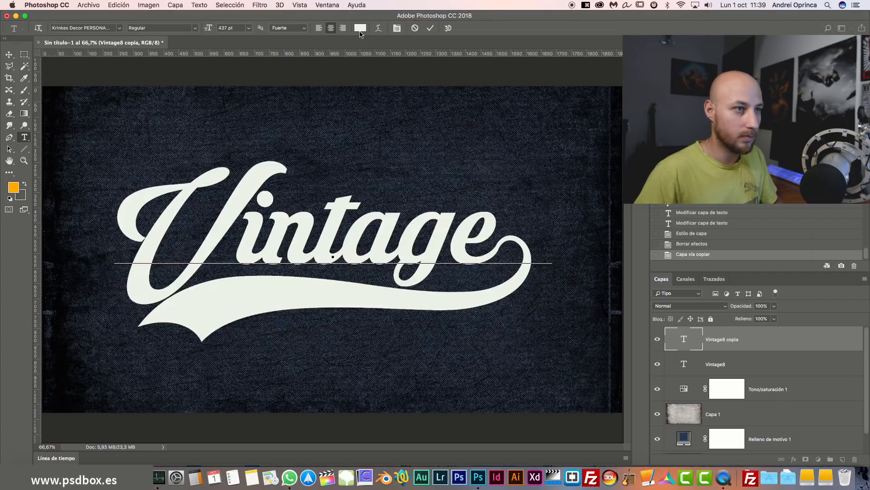
pyautogui.click(643, 136)
pyautogui.click(779, 121)
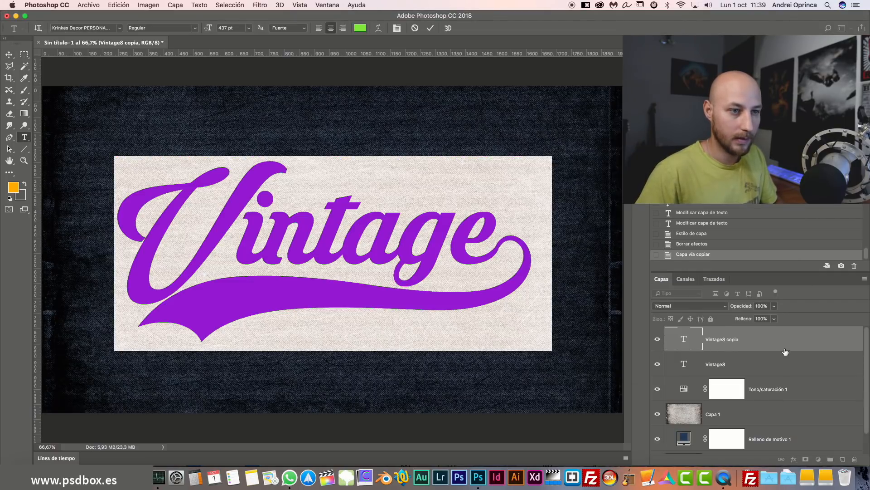
pyautogui.click(785, 350)
# Move the green copy beneath the white lettering and test arrow-key offsets down-right.
pyautogui.click(658, 340)
pyautogui.click(658, 340)
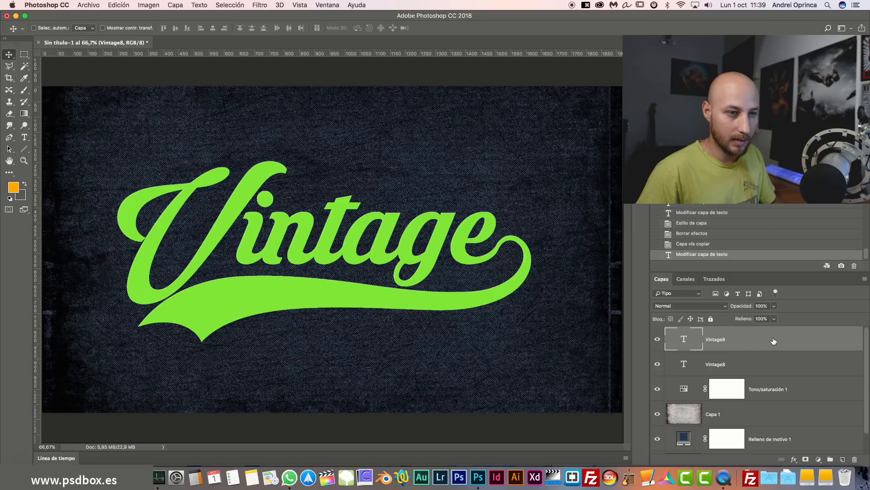
pyautogui.moveTo(774, 341); pyautogui.dragTo(753, 365)
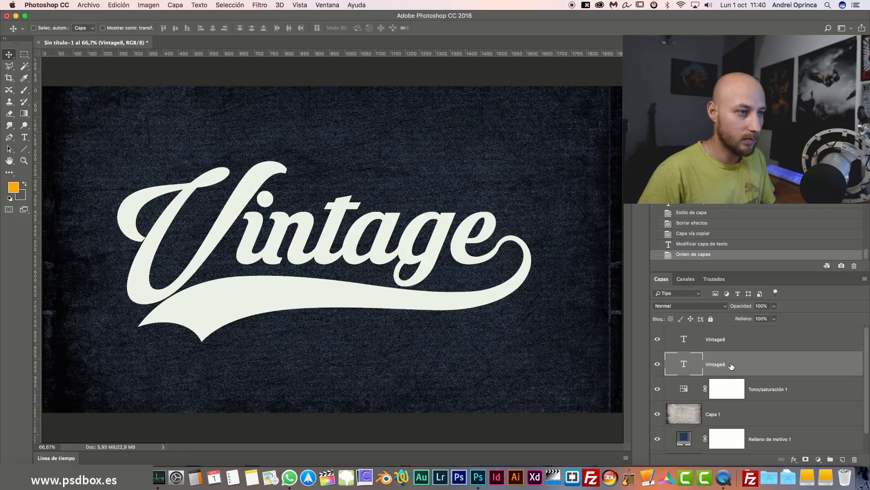
pyautogui.press('Down')
pyautogui.press('Right')
pyautogui.press('Down')
pyautogui.press('Right')
pyautogui.press('Down')
pyautogui.press('Right')
pyautogui.press('Down')
pyautogui.press('Right')
pyautogui.press('Down')
pyautogui.press('Right')
pyautogui.press('Down')
pyautogui.press('Right')
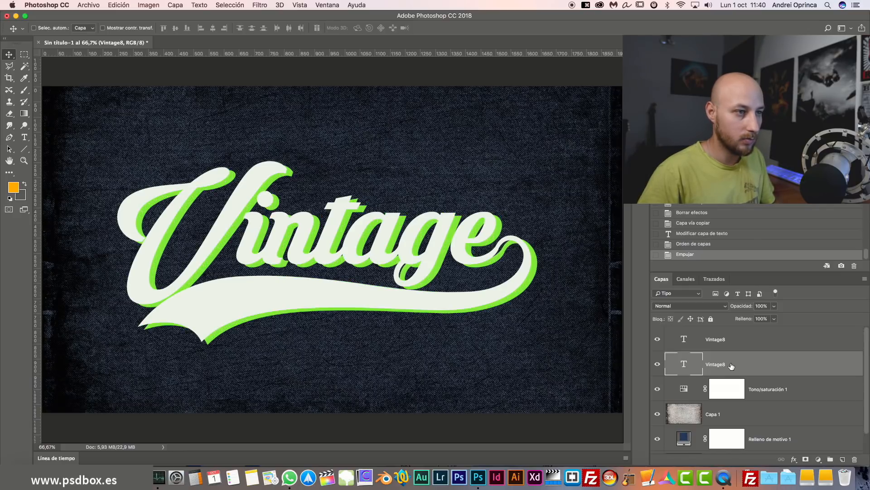
pyautogui.press('Up')
pyautogui.press('Left')
pyautogui.press('Up')
pyautogui.press('Left')
pyautogui.press('Up')
pyautogui.press('Left')
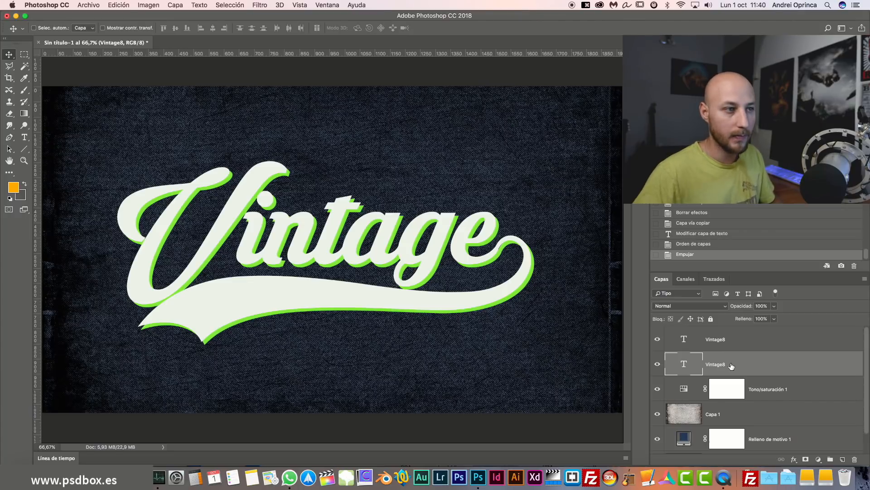
# Toggle the green copy and white lettering visibility to compare the layers.
pyautogui.click(658, 364)
pyautogui.click(658, 363)
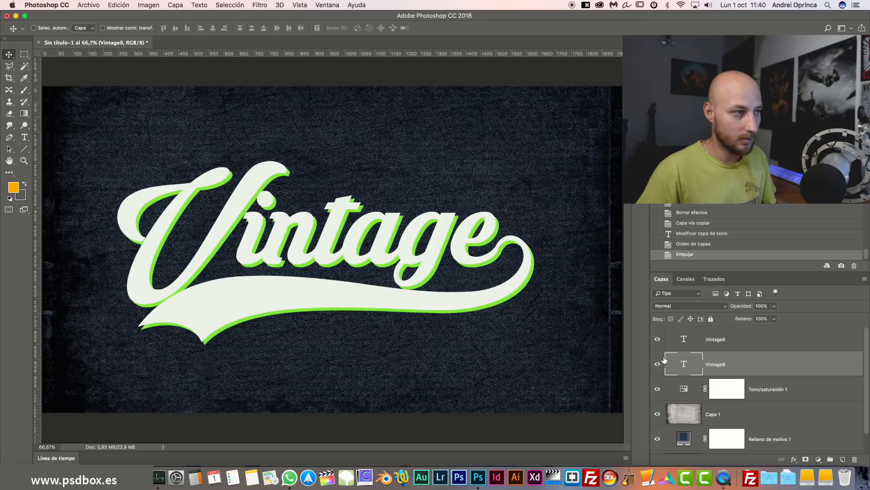
pyautogui.click(659, 339)
pyautogui.click(658, 339)
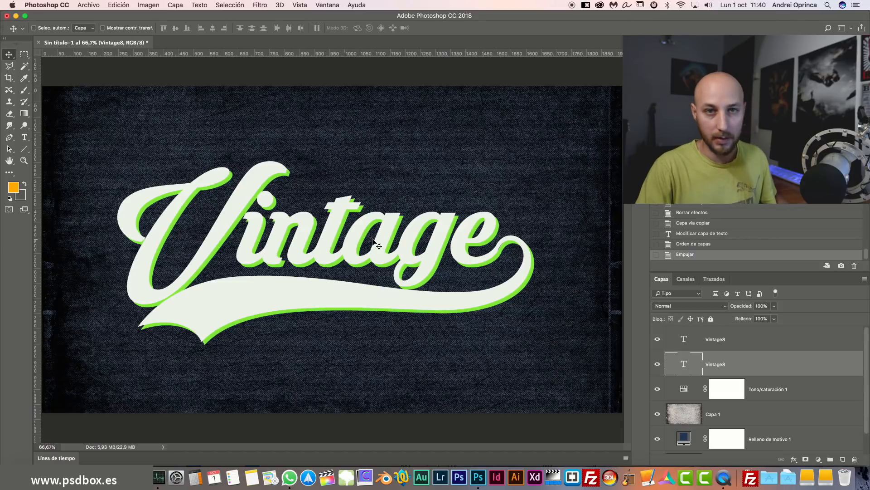
# Add an orange drop shadow to the green copy and view at 100%.
pyautogui.doubleClick(781, 366)
pyautogui.click(463, 236)
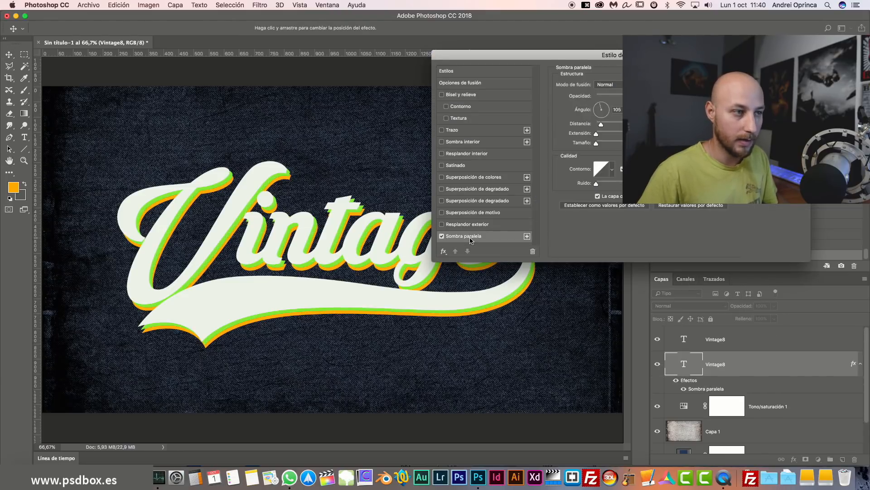
pyautogui.press('Return')
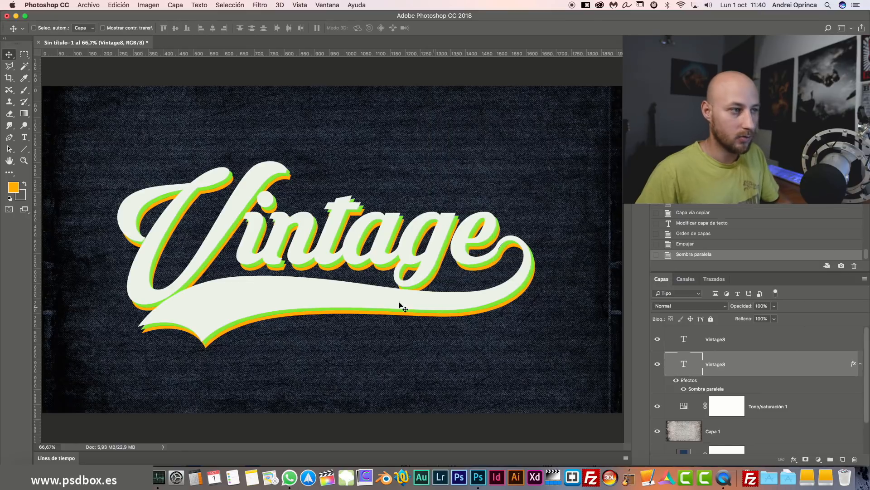
pyautogui.press('super+1')
# Set the lower Vintage8 layer's Fill to 0%, removing the green, and zoom out.
pyautogui.scroll(-3, 410, 321)
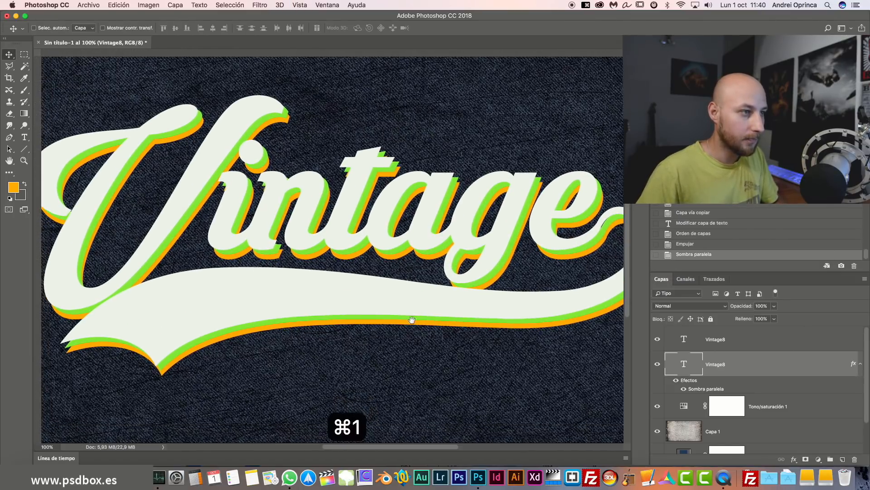
pyautogui.click(774, 320)
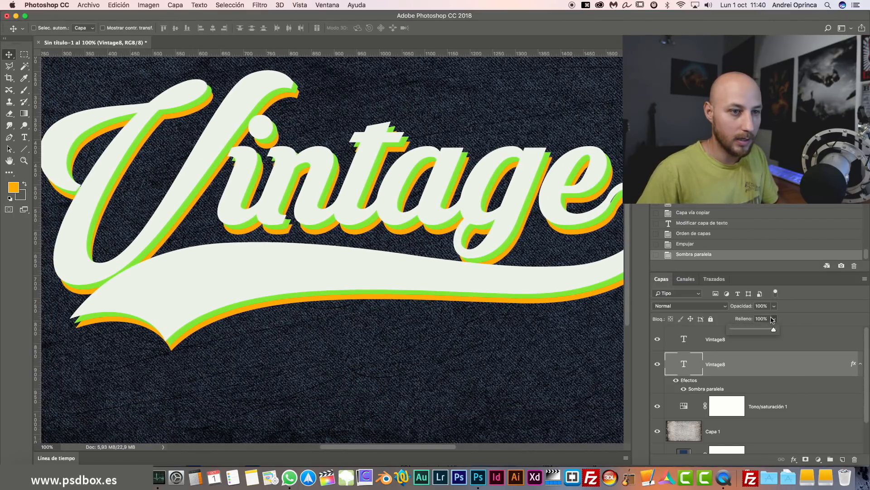
pyautogui.moveTo(774, 331); pyautogui.dragTo(730, 331)
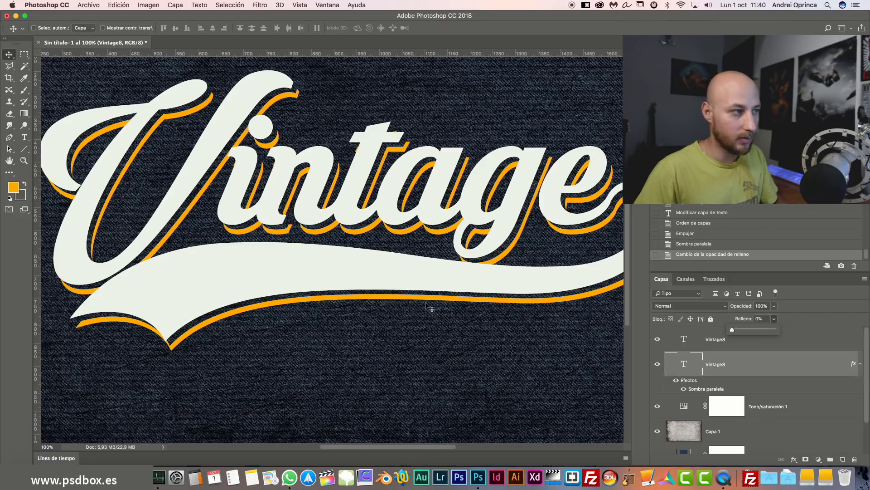
pyautogui.press('super+minus')
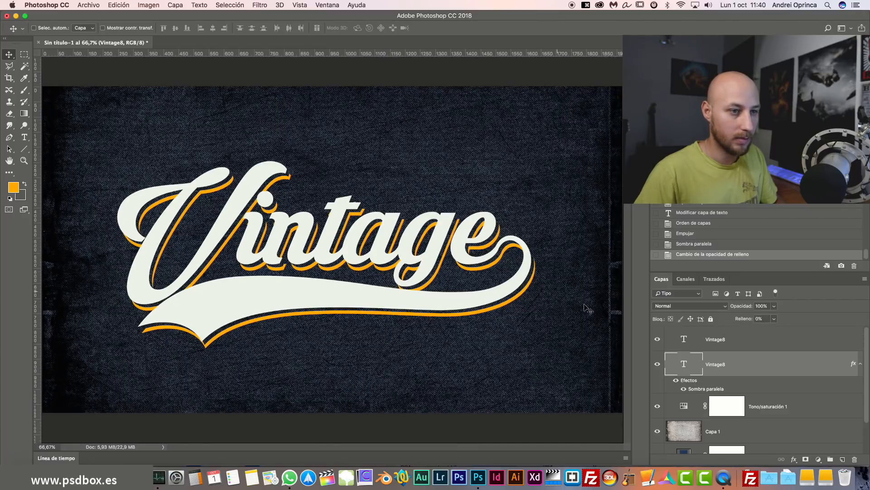
# Inspect the hollow copy by toggling its effects list, style window and layer visibility.
pyautogui.click(861, 364)
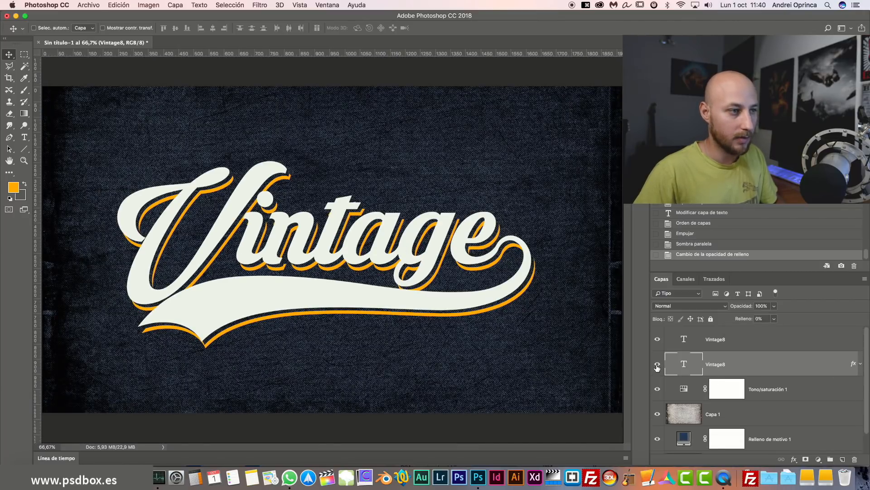
pyautogui.click(857, 365)
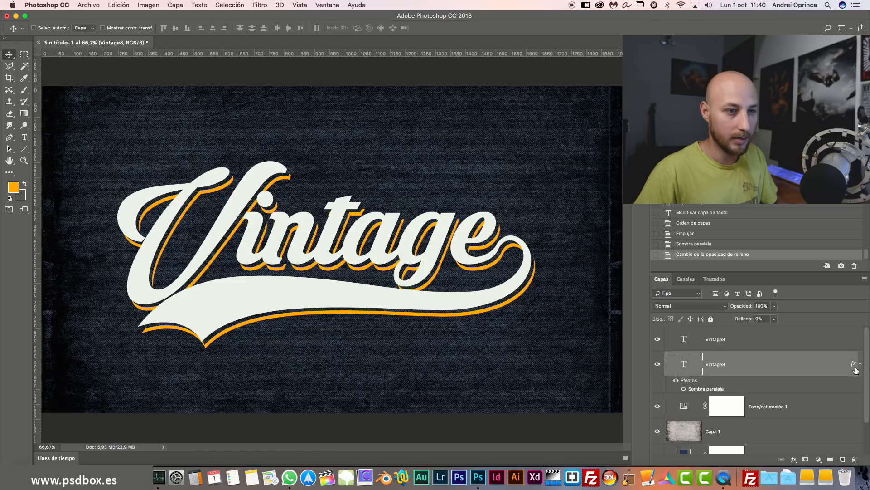
pyautogui.click(862, 364)
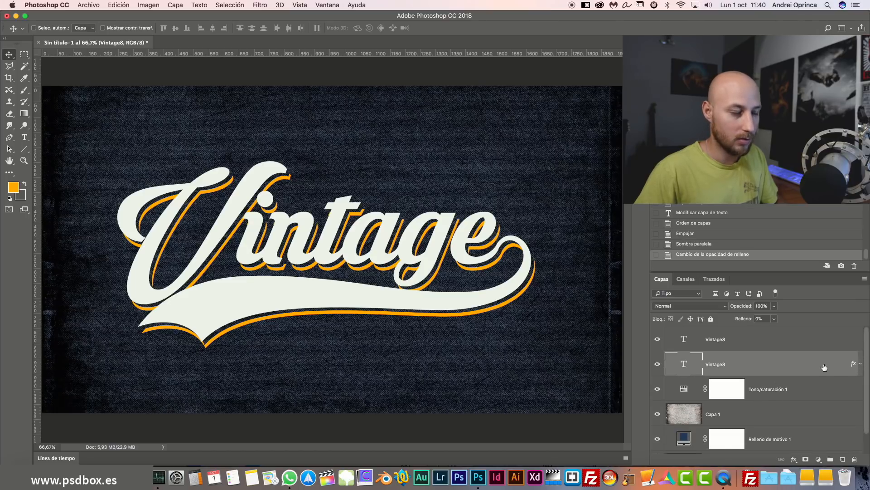
pyautogui.doubleClick(824, 367)
pyautogui.press('Escape')
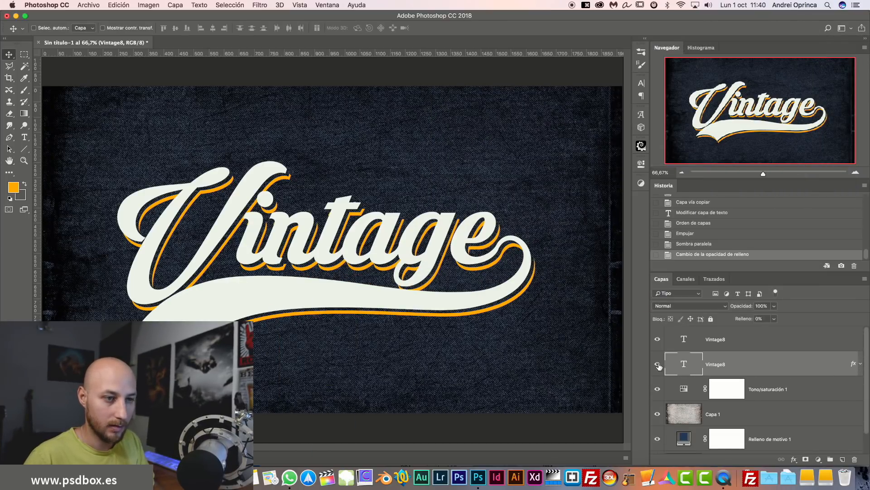
pyautogui.click(658, 365)
pyautogui.click(658, 365)
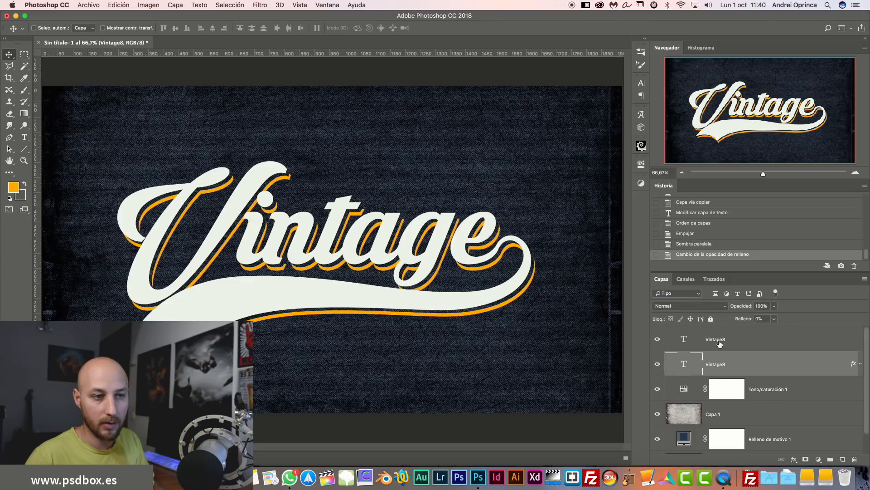
pyautogui.click(657, 341)
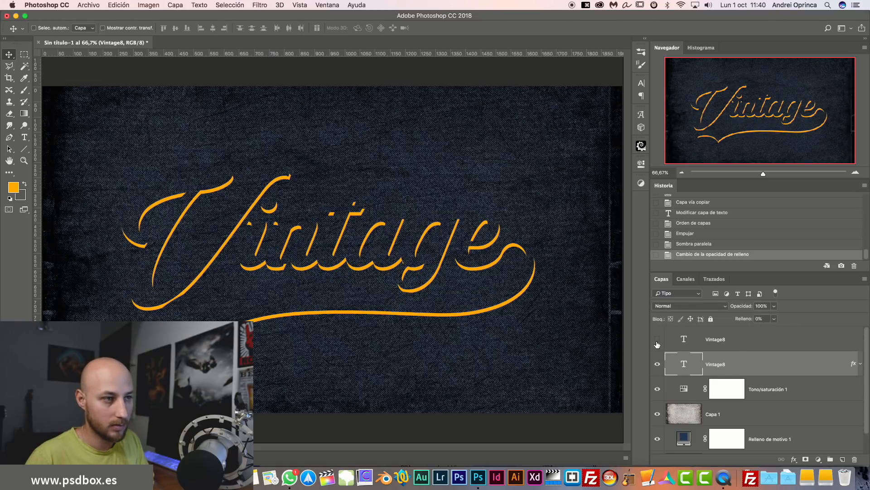
pyautogui.click(658, 344)
# Open the copy's drop shadow settings and try angles of -45 and 45.
pyautogui.doubleClick(797, 366)
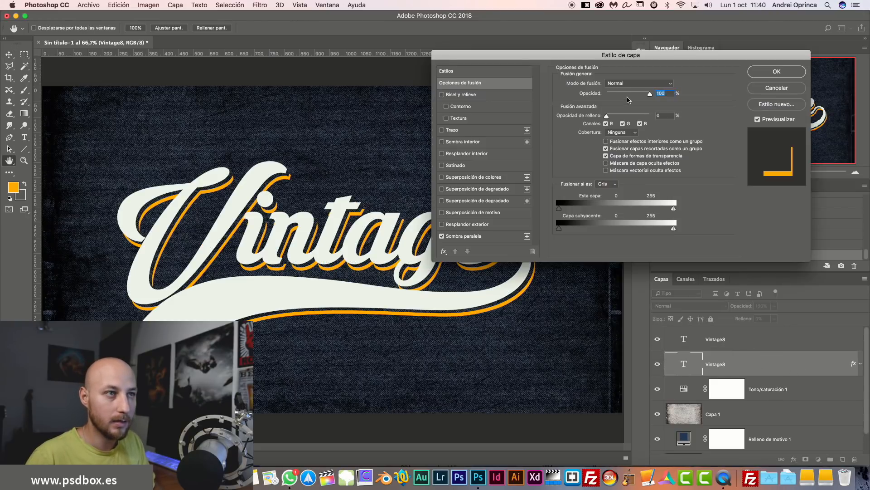
pyautogui.click(467, 236)
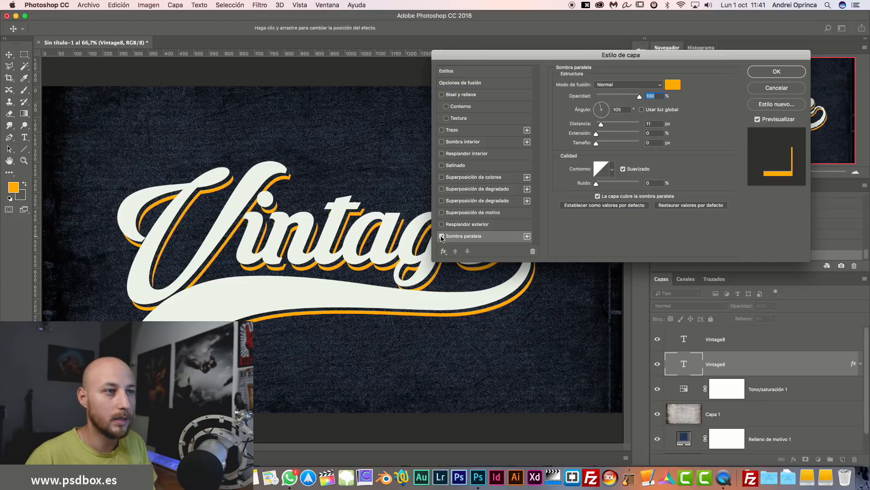
pyautogui.click(608, 118)
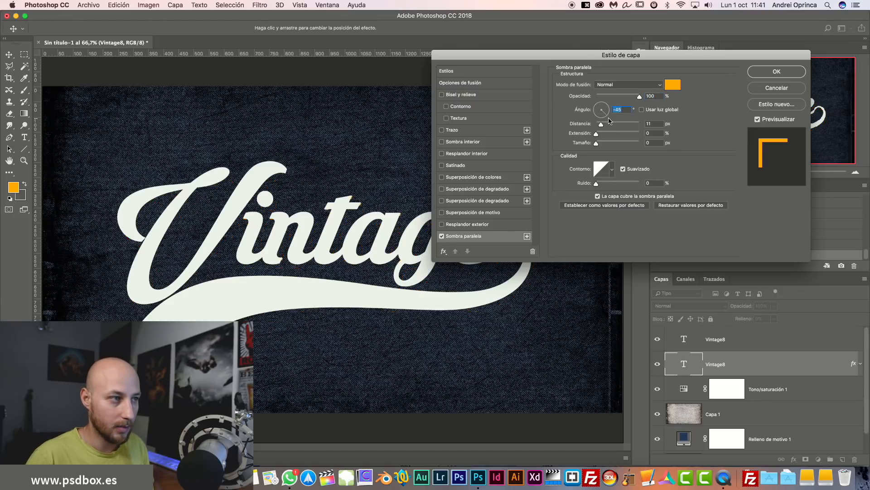
pyautogui.click(608, 106)
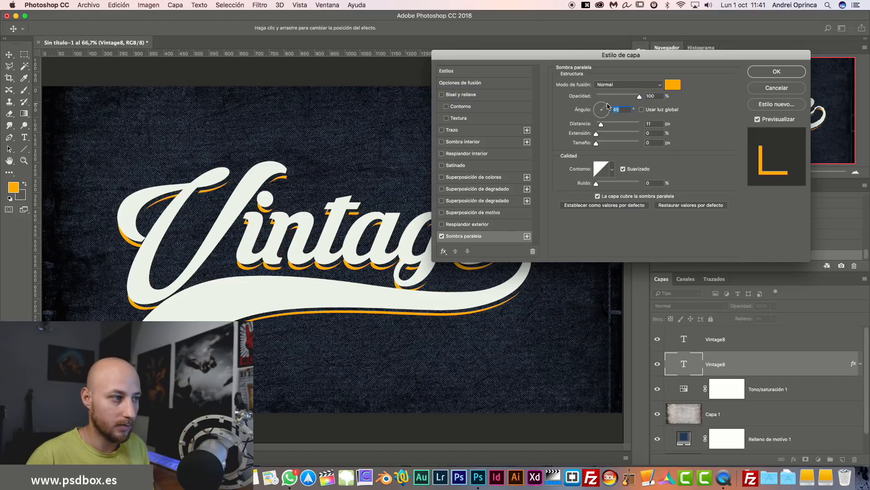
pyautogui.moveTo(631, 56); pyautogui.dragTo(738, 63)
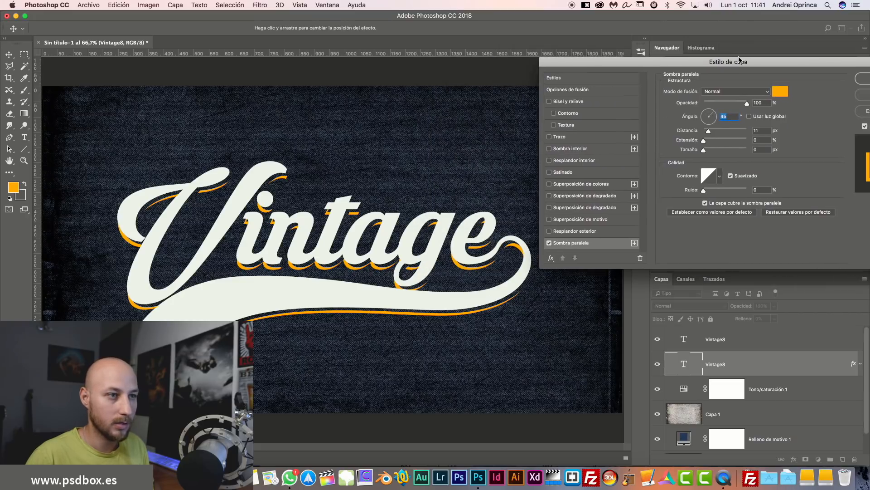
# Replace the drop shadow with an orange inner shadow at distance 8, then view at 100%.
pyautogui.click(549, 243)
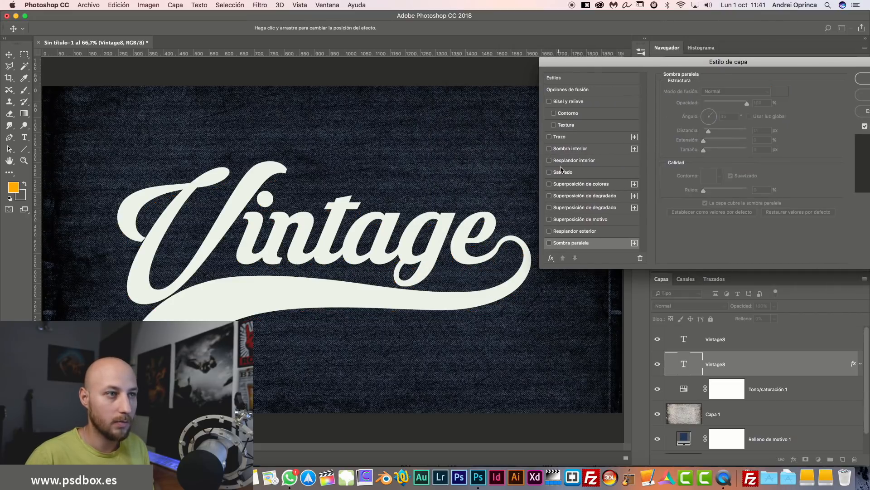
pyautogui.click(550, 149)
pyautogui.click(579, 151)
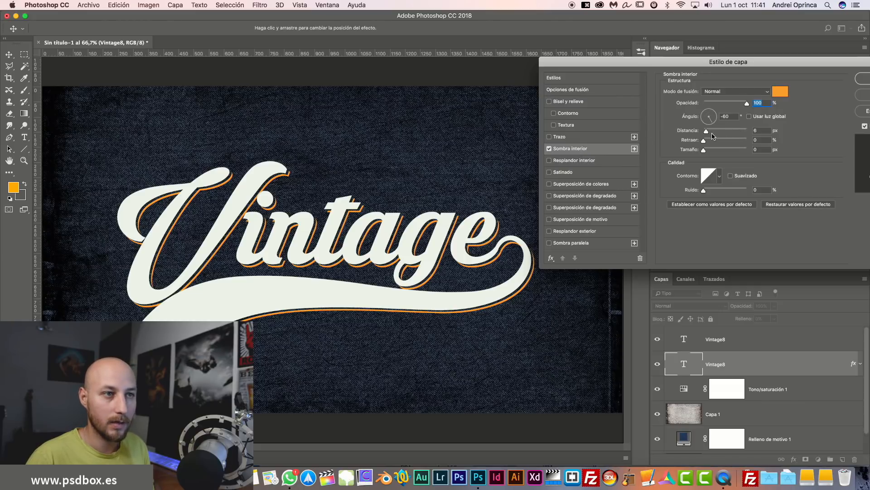
pyautogui.moveTo(706, 134); pyautogui.dragTo(705, 133)
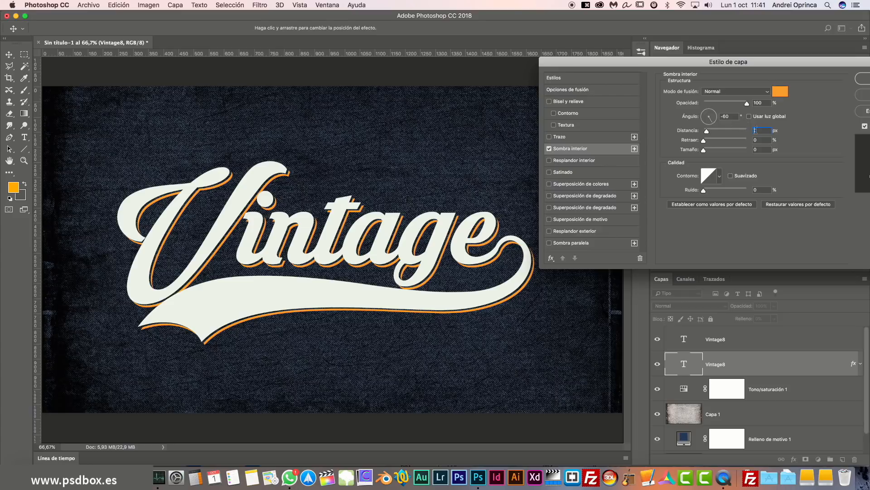
pyautogui.press('Up')
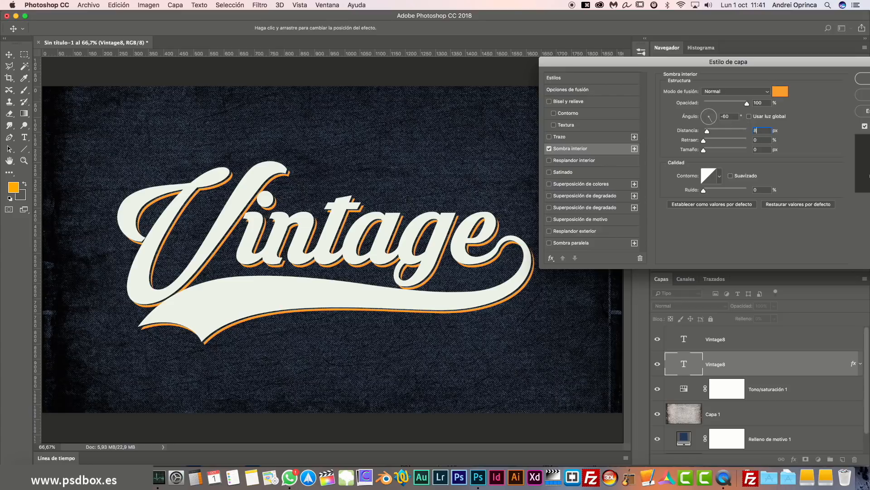
pyautogui.click(857, 81)
pyautogui.press('super+1')
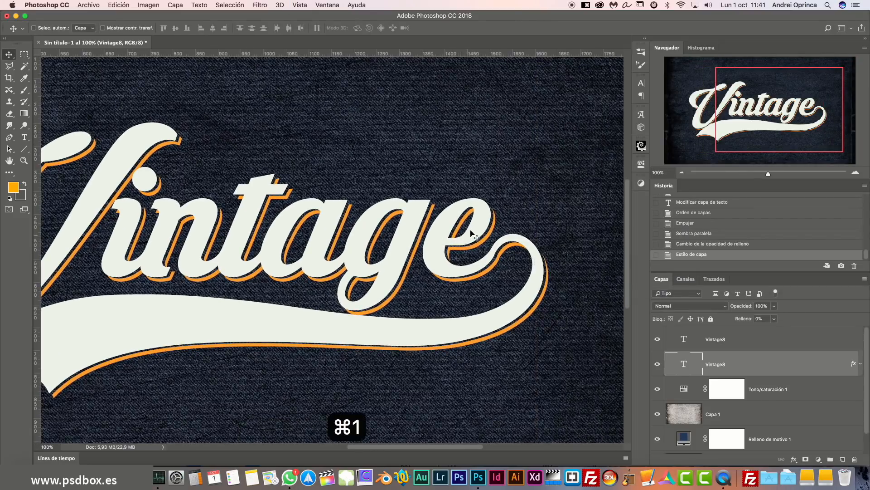
# Re-enable the copy's drop shadow without inner shadow, adjust its angle, and cut distance from 11 to 8.
pyautogui.scroll(5, 472, 233)
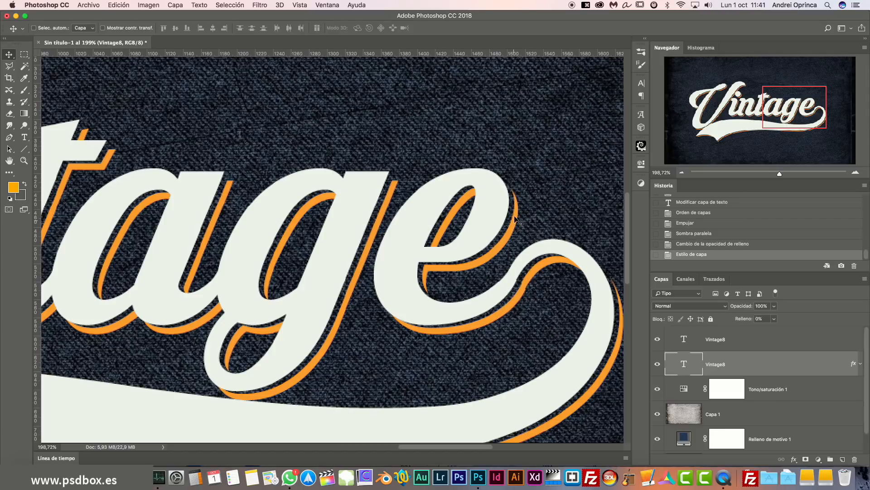
pyautogui.doubleClick(810, 364)
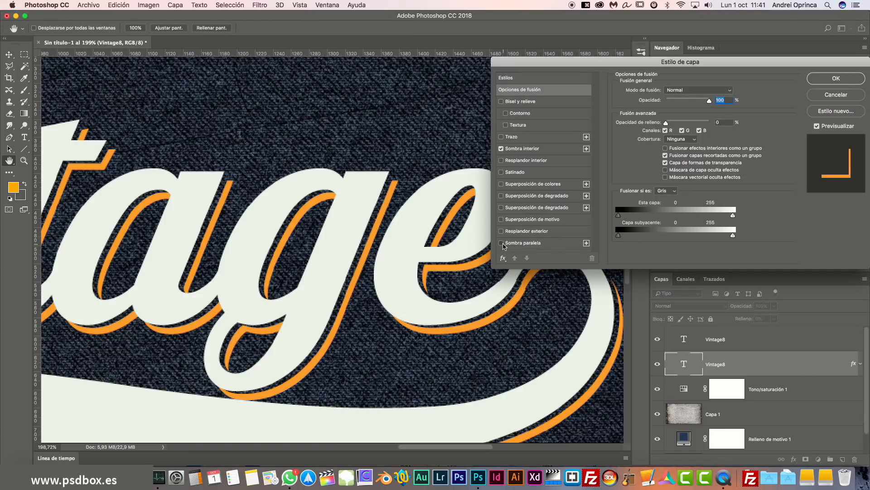
pyautogui.click(501, 243)
pyautogui.click(501, 149)
pyautogui.moveTo(615, 66); pyautogui.dragTo(706, 63)
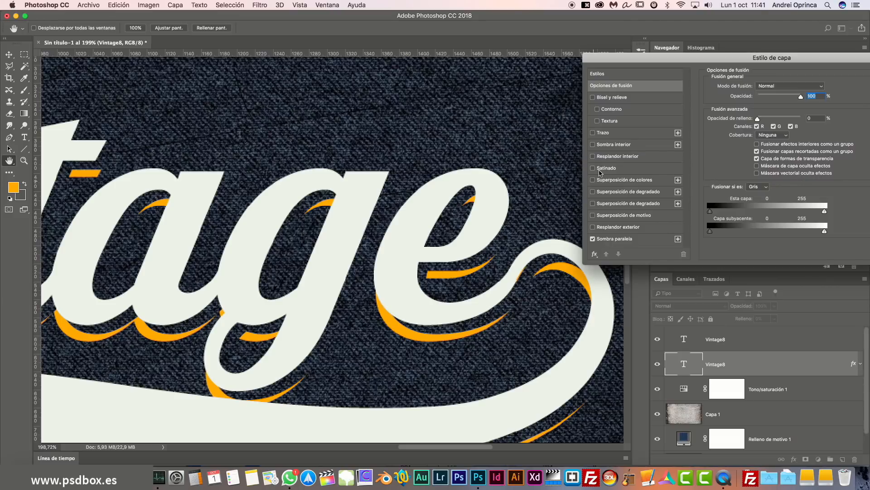
pyautogui.click(622, 239)
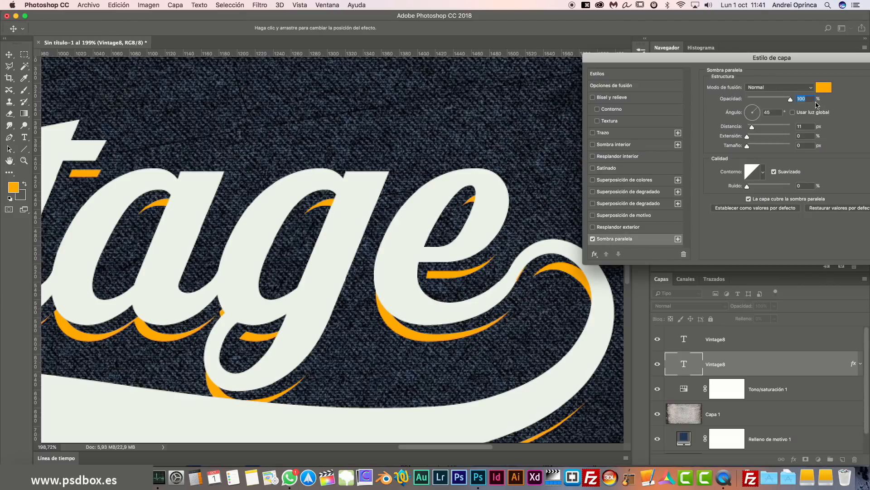
pyautogui.click(760, 124)
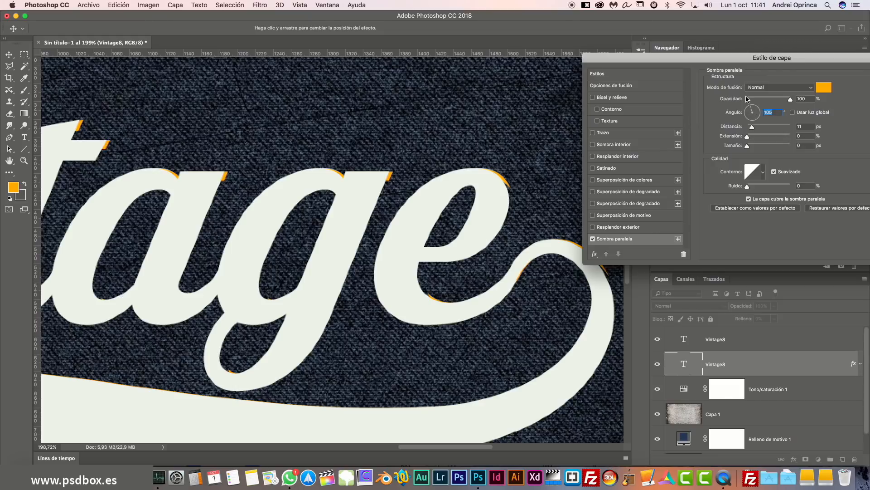
pyautogui.click(753, 128)
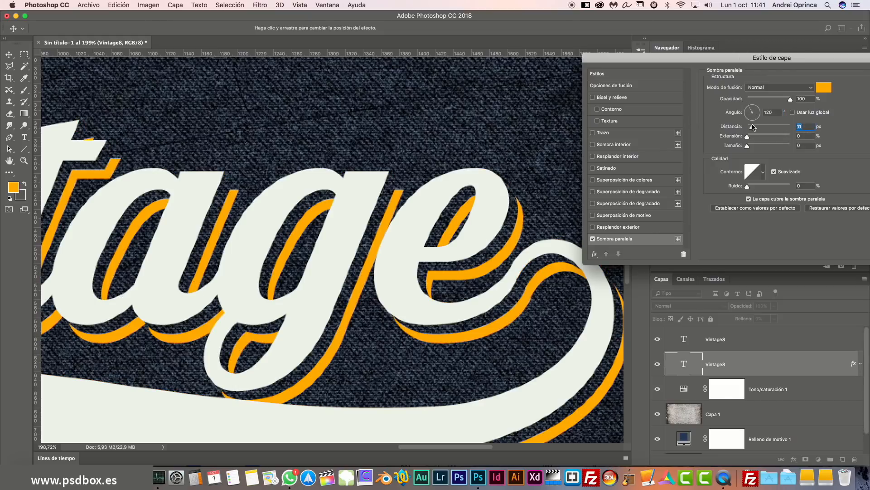
pyautogui.moveTo(752, 127); pyautogui.dragTo(751, 127)
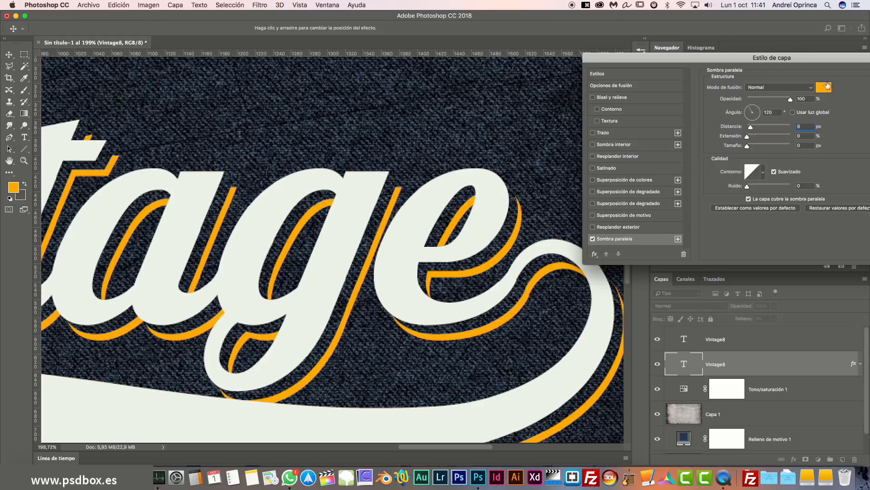
# Compare drop and inner shadows, keep only the inner shadow, apply, and zoom out.
pyautogui.moveTo(824, 60); pyautogui.dragTo(791, 59)
pyautogui.click(560, 239)
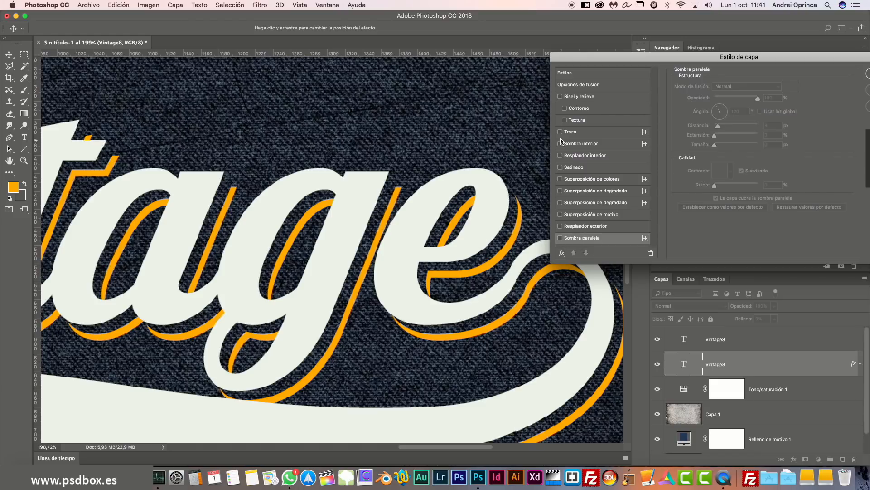
pyautogui.click(560, 144)
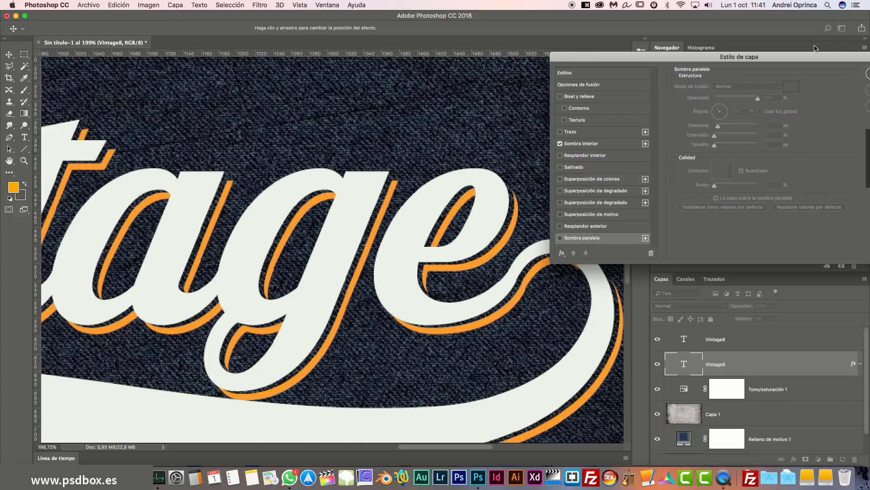
pyautogui.click(560, 143)
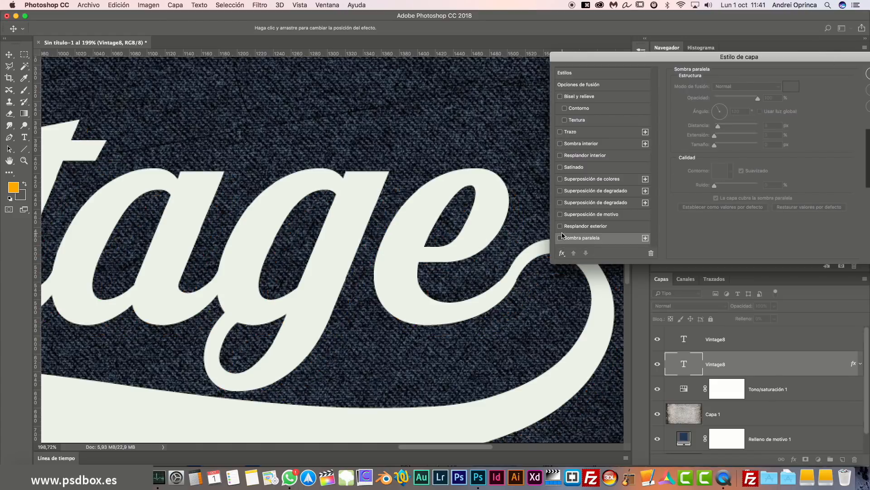
pyautogui.click(562, 238)
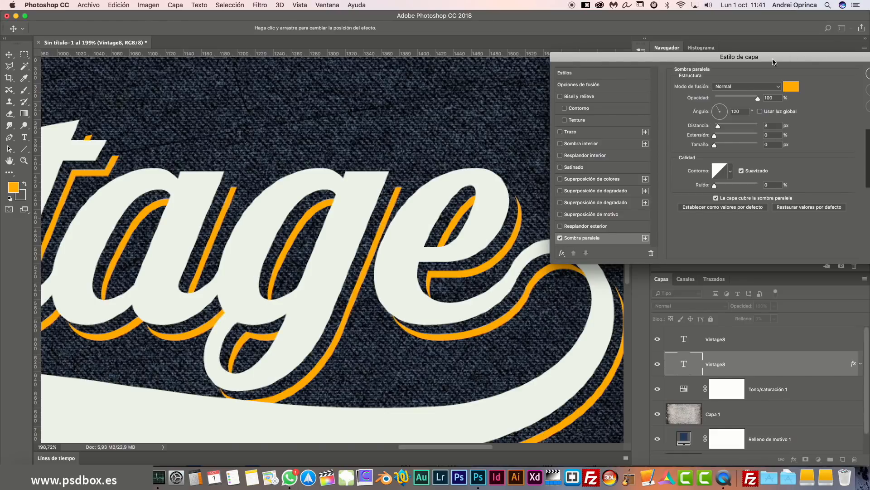
pyautogui.click(560, 143)
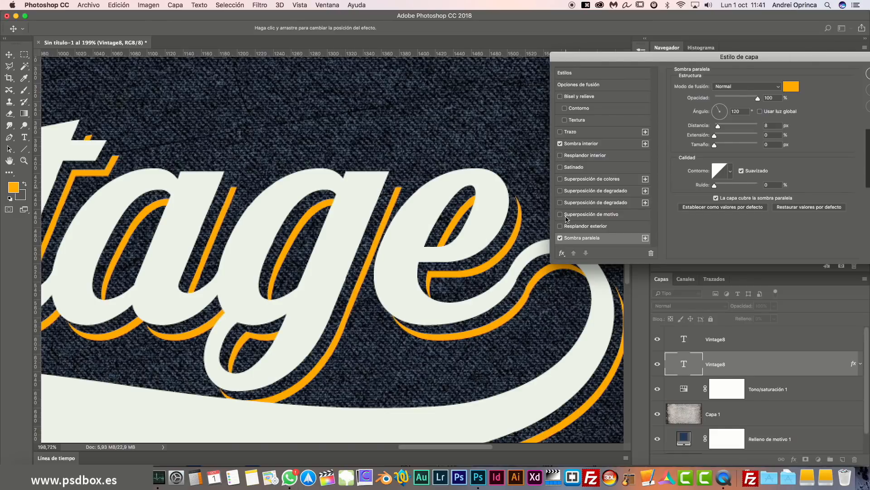
pyautogui.click(560, 238)
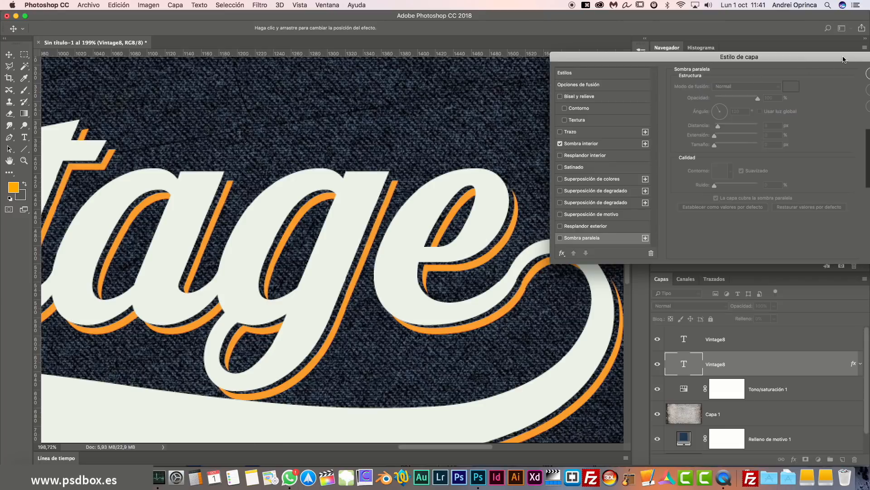
pyautogui.moveTo(844, 60); pyautogui.dragTo(757, 62)
pyautogui.click(809, 76)
pyautogui.click(682, 173)
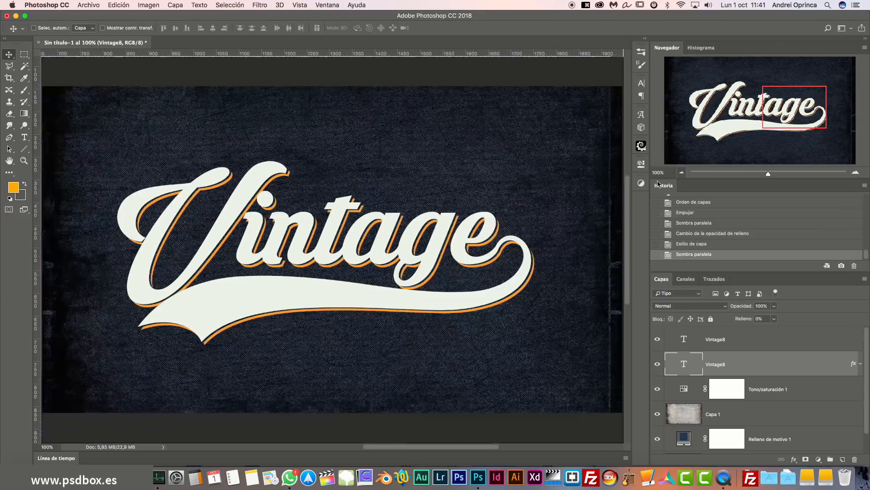
# Restore the lower copy's Fill to 100% and recolour its text dark brown #694028.
pyautogui.scroll(3, 422, 270)
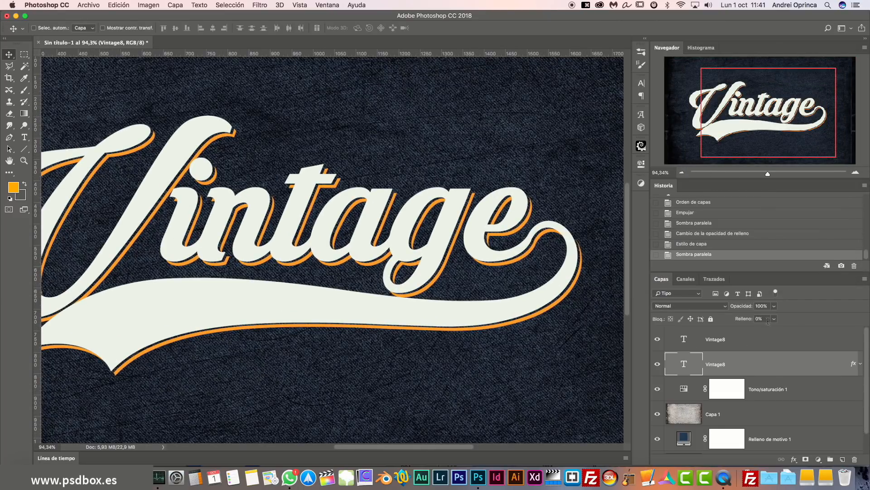
pyautogui.click(774, 319)
pyautogui.moveTo(774, 329); pyautogui.dragTo(868, 325)
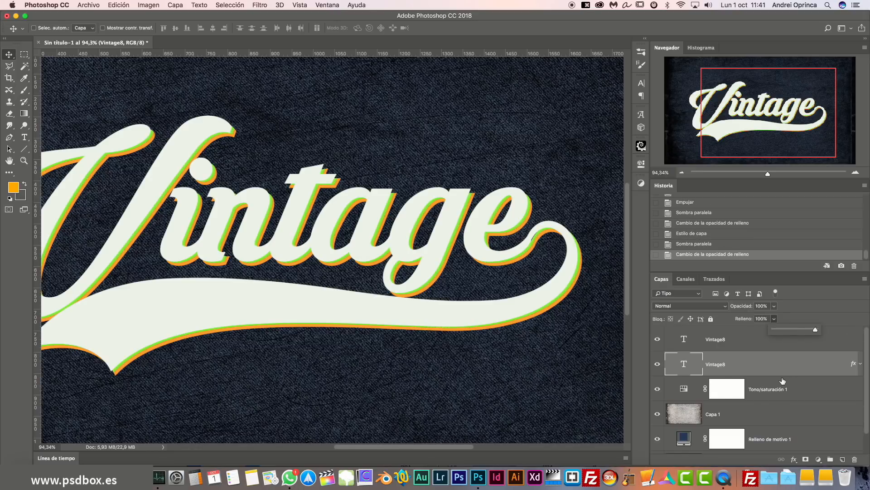
pyautogui.doubleClick(684, 364)
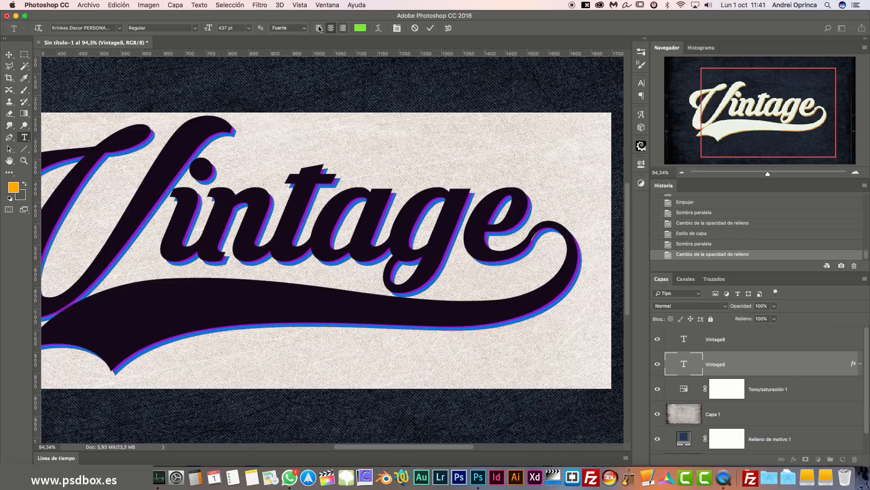
pyautogui.click(360, 28)
pyautogui.click(676, 236)
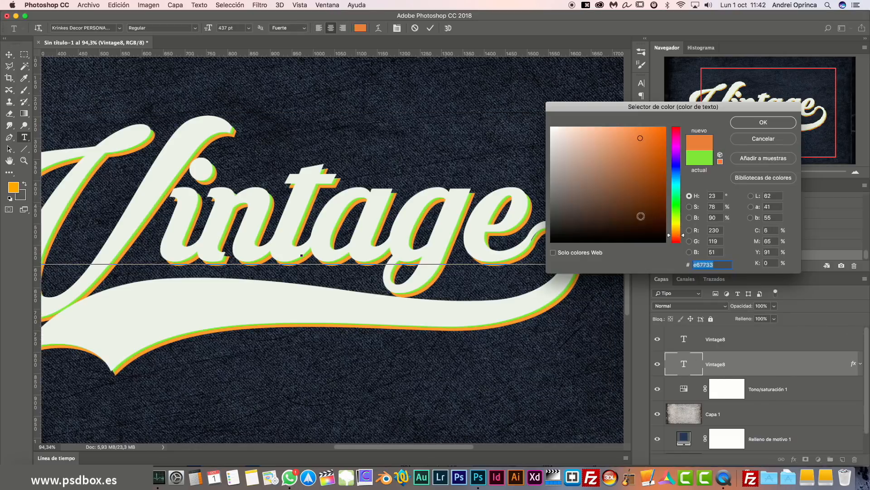
pyautogui.click(623, 194)
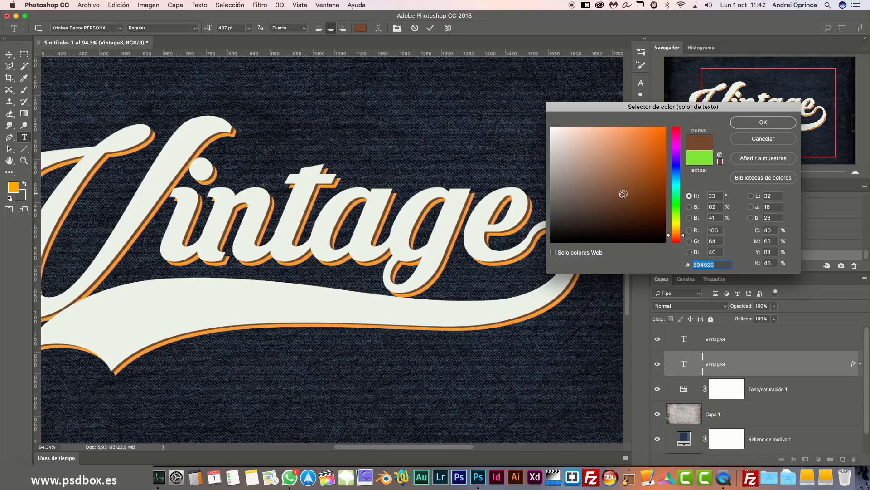
pyautogui.click(763, 124)
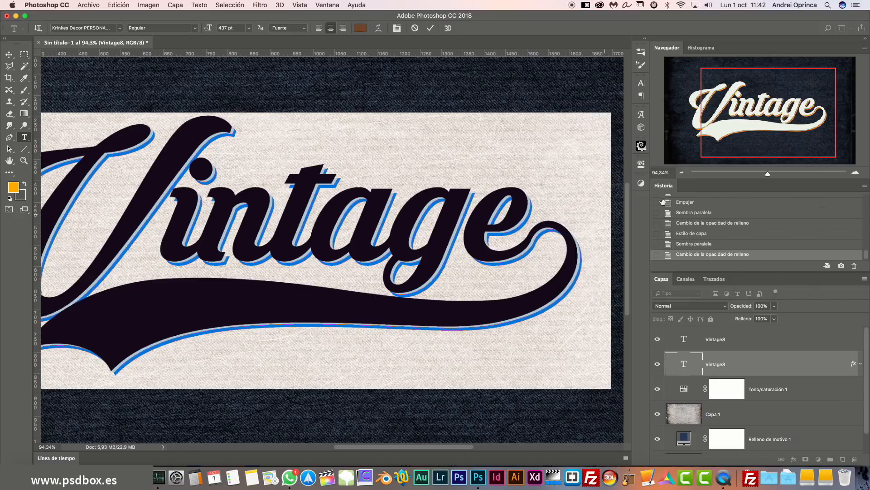
pyautogui.click(682, 173)
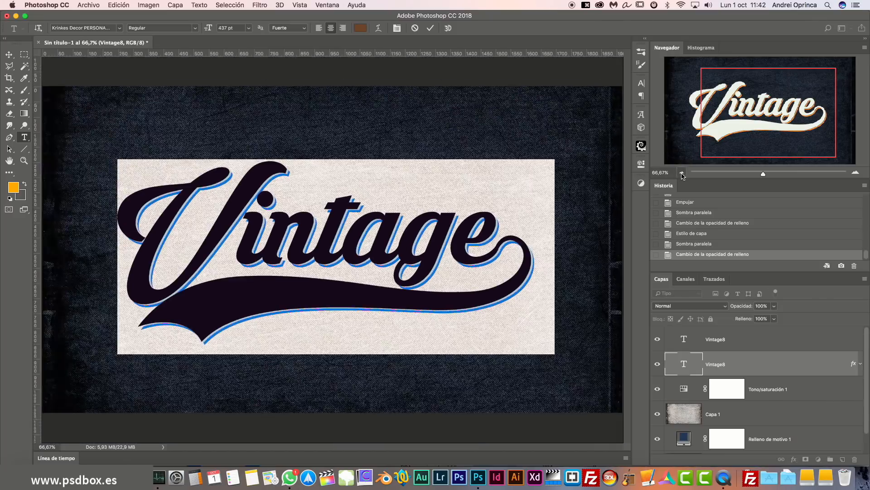
pyautogui.click(682, 173)
pyautogui.click(9, 55)
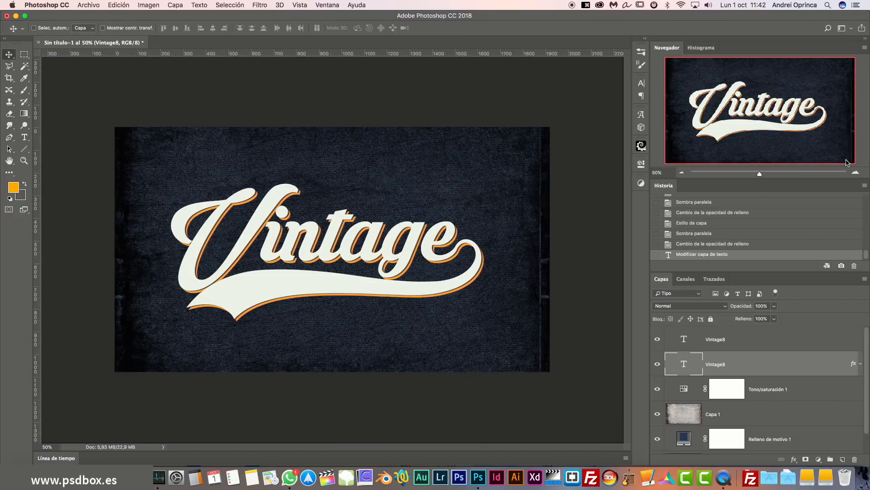
pyautogui.click(856, 172)
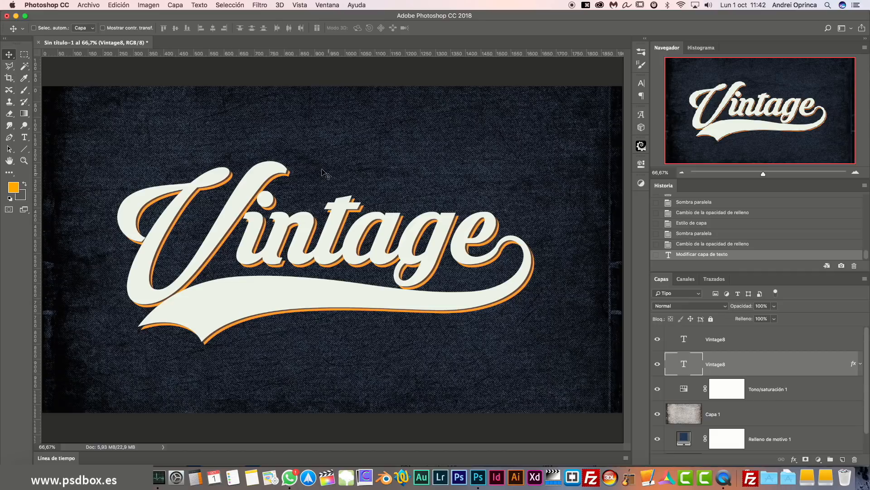
# Select the top Vintage8 layer and toggle its visibility to check the brown text.
pyautogui.click(748, 340)
pyautogui.click(658, 339)
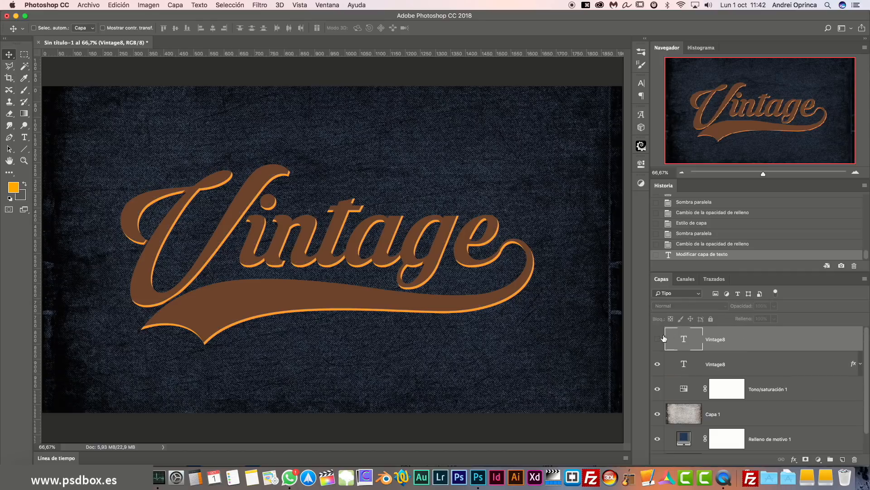
pyautogui.click(661, 339)
# Give the top Vintage8 layer a dark blue denim Pattern Overlay in Pin Light at 51% opacity.
pyautogui.doubleClick(805, 341)
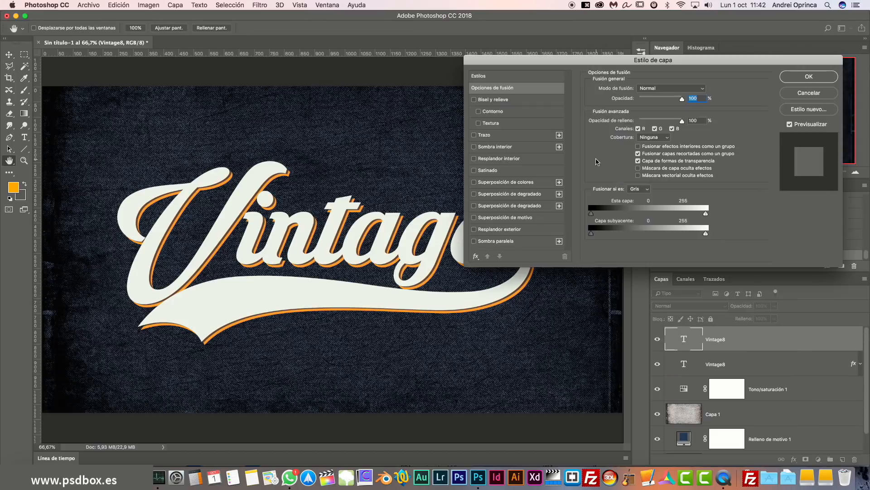
pyautogui.click(532, 217)
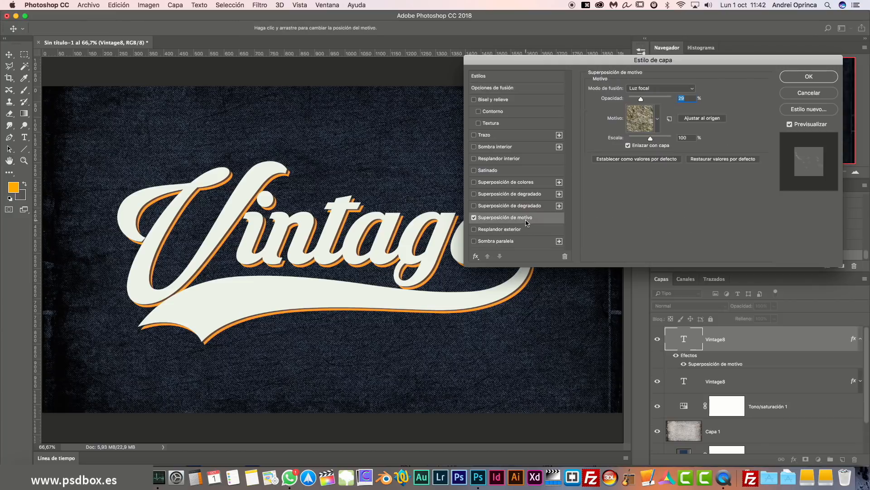
pyautogui.click(660, 118)
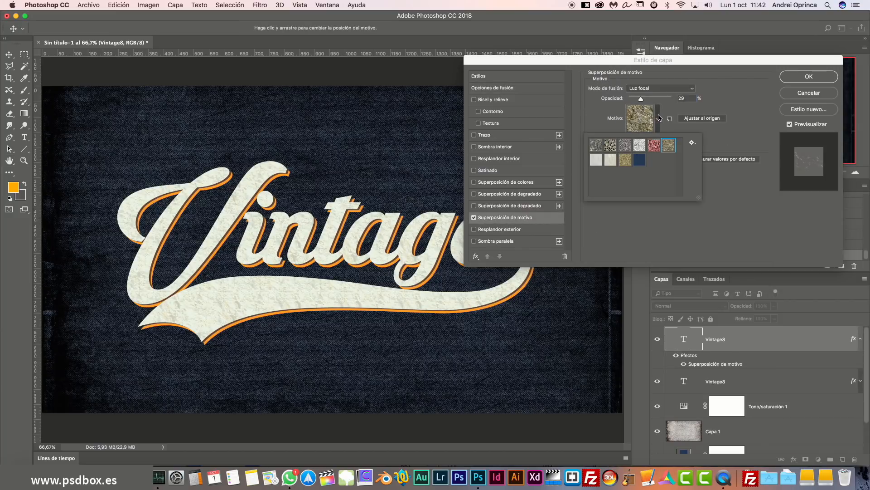
pyautogui.click(697, 89)
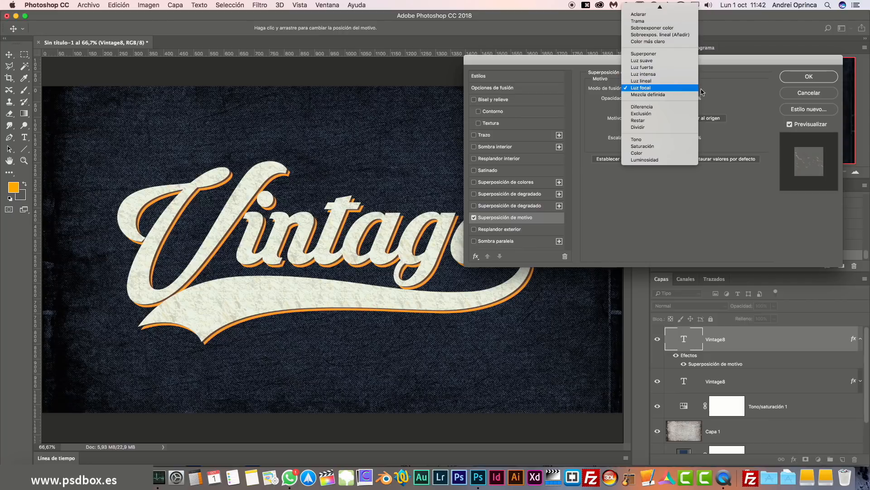
pyautogui.click(722, 117)
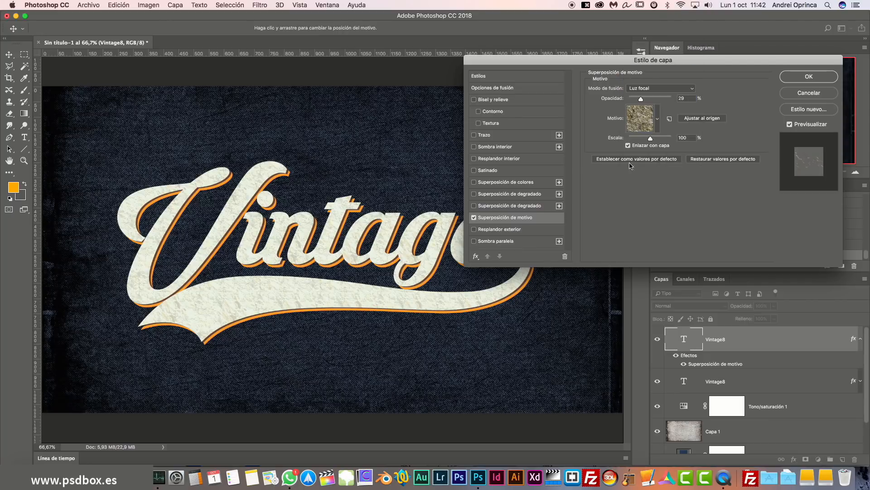
pyautogui.click(658, 118)
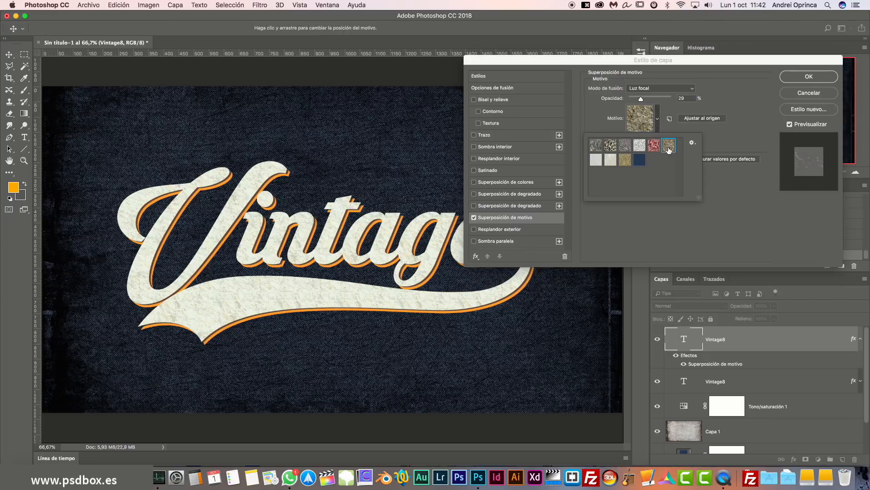
pyautogui.click(654, 145)
pyautogui.click(639, 159)
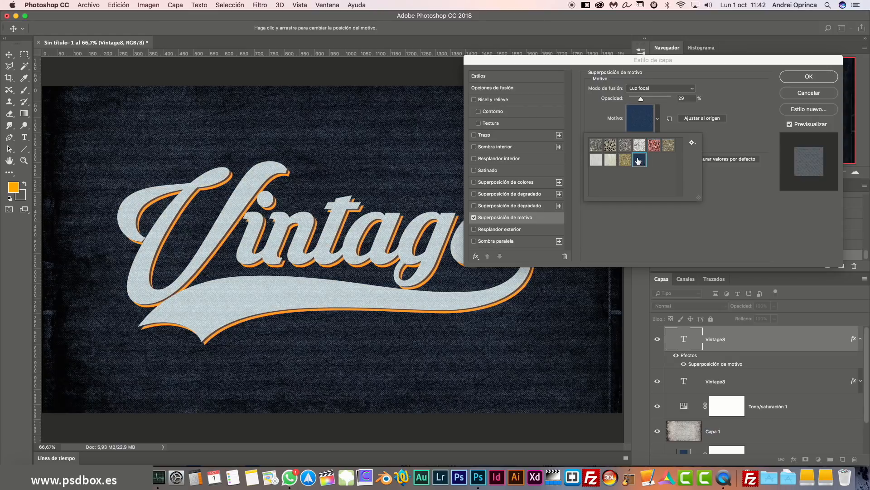
pyautogui.moveTo(640, 99)
pyautogui.mouseDown()
pyautogui.moveTo(670, 100)
pyautogui.moveTo(650, 99)
pyautogui.mouseUp()
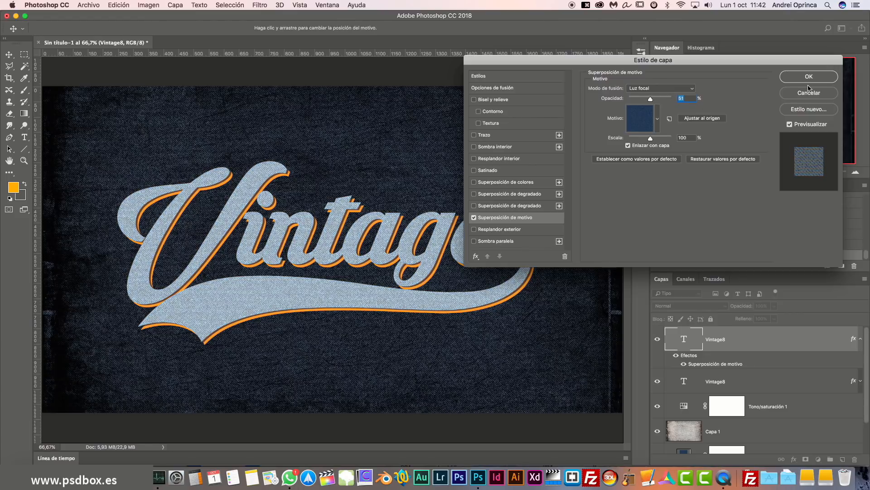
pyautogui.click(809, 78)
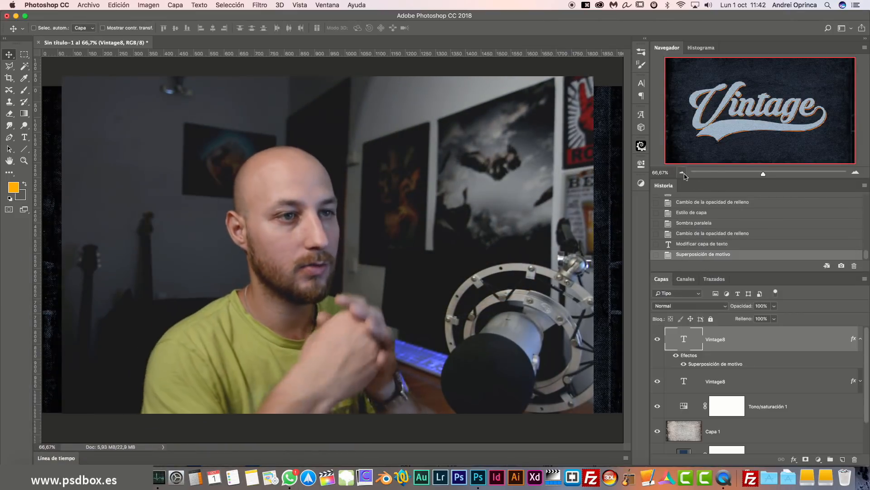